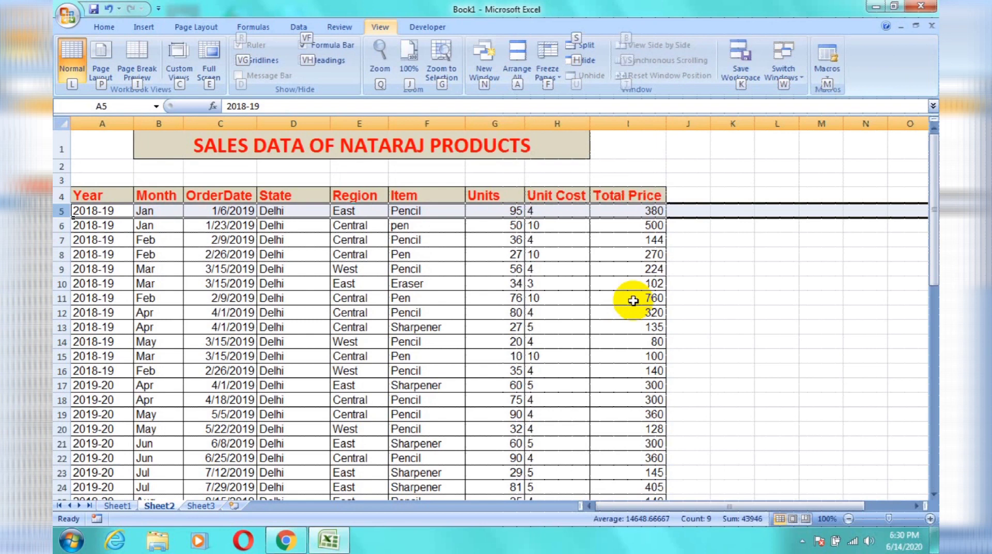
# Freeze the panes above row 5 so the sales table's title and headings stay fixed.
pyautogui.press('f')
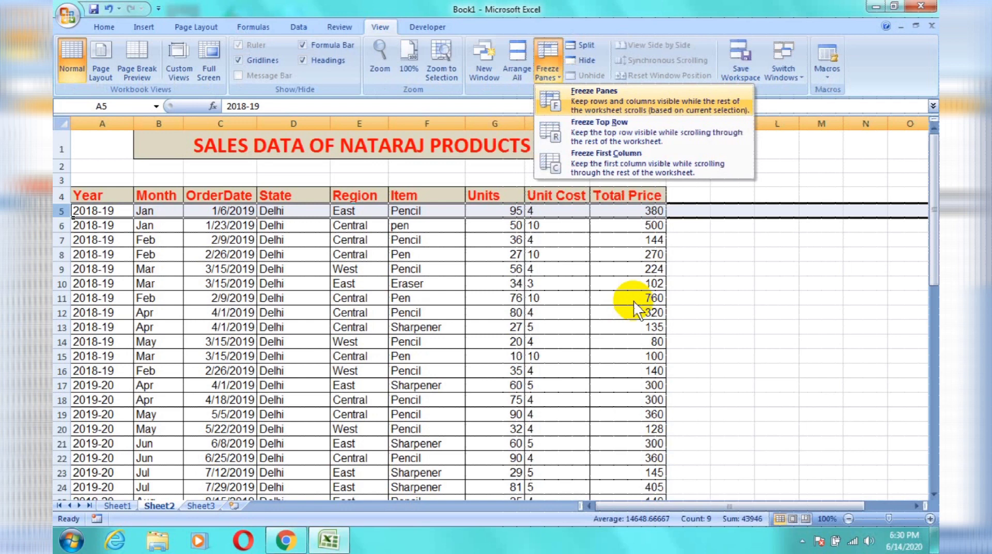
pyautogui.press('f')
pyautogui.press('Right')
# Look through the sales records below the frozen headings and return to the title row.
pyautogui.press('Down')
pyautogui.press('Down')
pyautogui.press('Down')
pyautogui.press('Down')
pyautogui.press('Down')
pyautogui.press('Down')
pyautogui.press('Down')
pyautogui.press('Down')
pyautogui.press('Down')
pyautogui.press('Down')
pyautogui.press('Down')
pyautogui.press('Down')
pyautogui.press('Down')
pyautogui.press('Down')
pyautogui.press('Down')
pyautogui.press('Down')
pyautogui.press('Down')
pyautogui.press('Down')
pyautogui.press('Down')
pyautogui.press('Down')
pyautogui.press('Down')
pyautogui.press('Down')
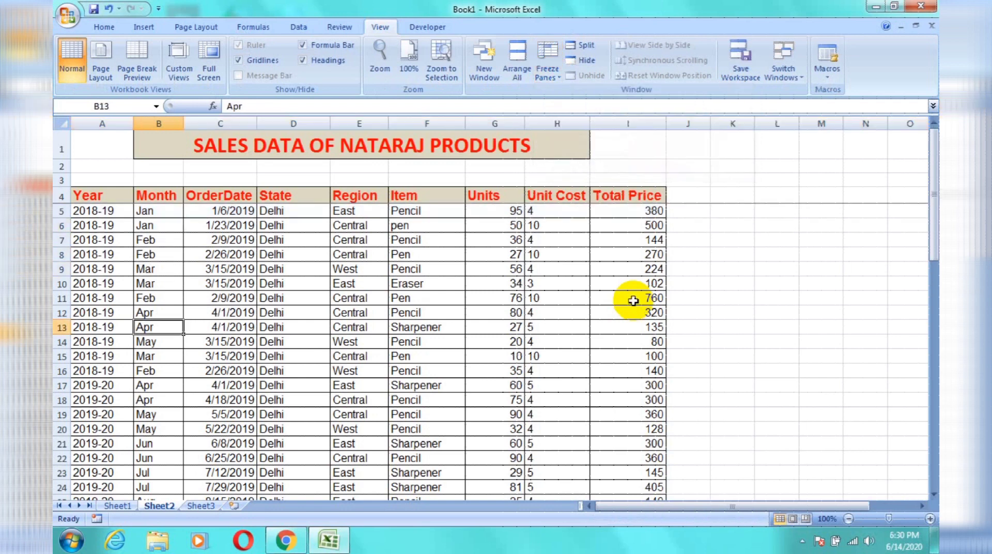
pyautogui.press('Down')
pyautogui.press('Down')
pyautogui.press('Down')
pyautogui.press('Down')
pyautogui.press('Down')
pyautogui.press('Down')
pyautogui.press('Down')
pyautogui.press('Down')
pyautogui.press('Down')
pyautogui.press('Down')
pyautogui.press('Down')
pyautogui.press('Down')
pyautogui.press('Down')
pyautogui.press('Down')
pyautogui.press('Down')
pyautogui.press('Down')
pyautogui.press('Down')
pyautogui.press('Down')
pyautogui.press('Down')
pyautogui.press('Down')
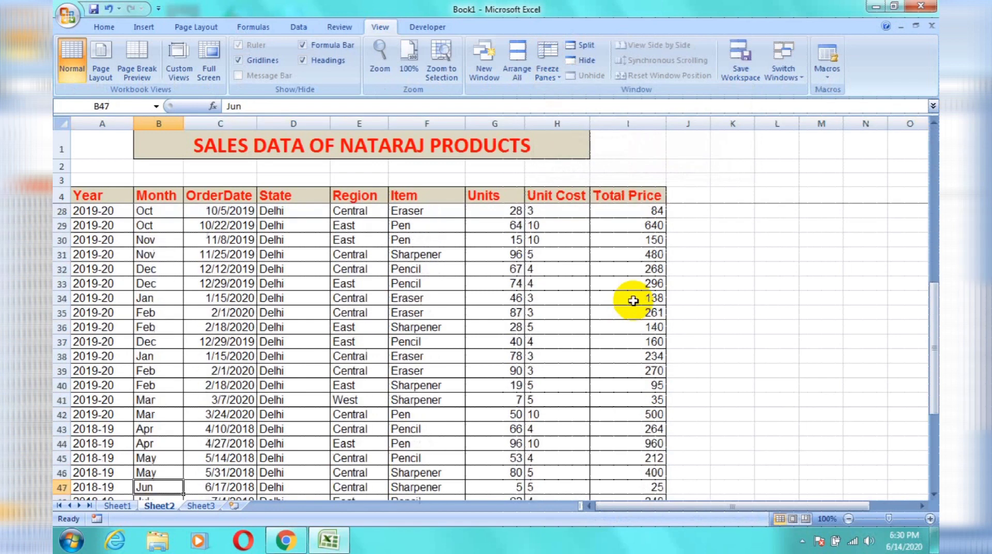
pyautogui.press('Up')
pyautogui.press('Up')
pyautogui.press('Up')
pyautogui.press('Up')
pyautogui.press('Up')
pyautogui.press('Up')
pyautogui.press('Up')
pyautogui.press('Up')
pyautogui.press('Up')
pyautogui.press('Up')
pyautogui.press('Up')
pyautogui.press('Up')
pyautogui.press('Up')
pyautogui.press('Up')
pyautogui.press('Up')
pyautogui.press('Up')
pyautogui.press('Up')
pyautogui.press('Up')
pyautogui.press('Up')
pyautogui.press('Up')
pyautogui.press('Up')
pyautogui.press('Up')
pyautogui.press('Up')
pyautogui.press('Up')
pyautogui.press('Up')
pyautogui.press('Up')
pyautogui.press('Up')
pyautogui.press('Up')
pyautogui.press('Up')
pyautogui.press('Up')
pyautogui.press('Up')
pyautogui.press('Up')
pyautogui.press('Up')
pyautogui.press('Up')
pyautogui.press('Up')
pyautogui.press('Up')
pyautogui.press('Up')
pyautogui.press('Up')
pyautogui.press('Up')
pyautogui.press('Up')
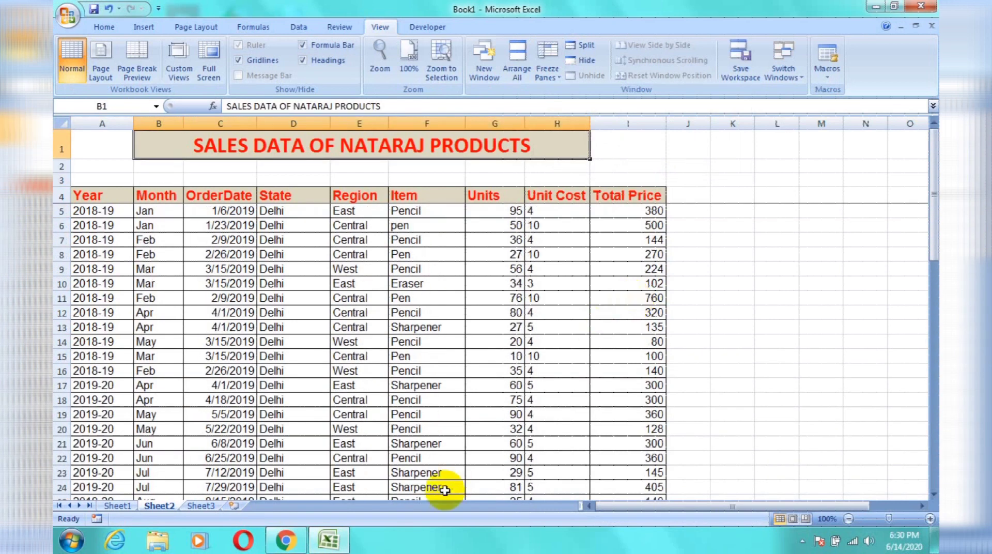
# On Sheet1, enter the year labels 2018-19 in cell D4 and 2019-20 in cell D5.
pyautogui.click(122, 505)
pyautogui.press('Up')
pyautogui.press('Up')
pyautogui.press('Up')
pyautogui.press('Up')
pyautogui.press('Up')
pyautogui.press('Up')
pyautogui.press('Up')
pyautogui.press('Up')
pyautogui.press('Left')
pyautogui.press('Left')
pyautogui.press('Left')
pyautogui.press('Down')
pyautogui.press('Down')
pyautogui.press('Down')
pyautogui.press('Right')
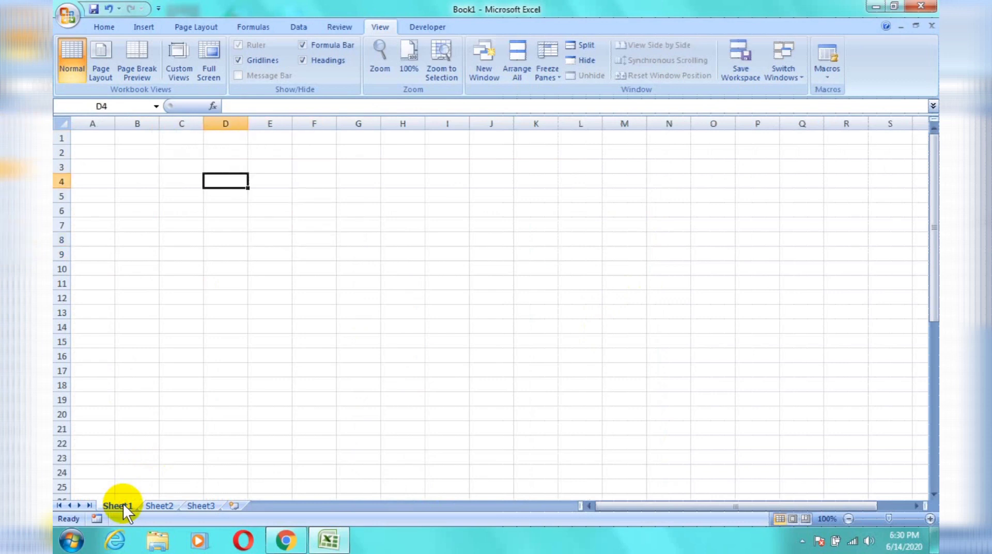
pyautogui.write('2018')
pyautogui.press('Return')
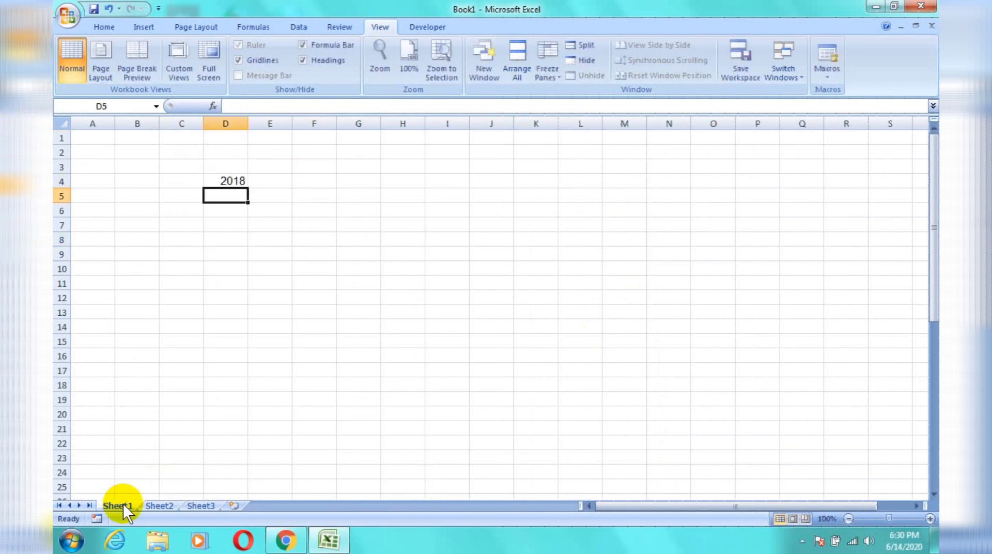
pyautogui.press('Up')
pyautogui.press('F2')
pyautogui.write('-19')
pyautogui.press('Return')
pyautogui.write('2019-20')
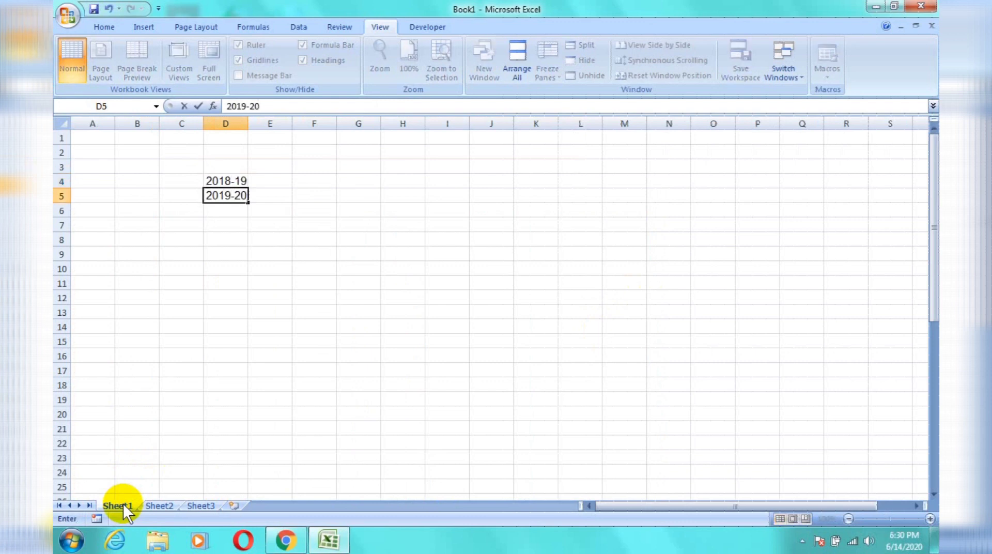
pyautogui.press('Return')
pyautogui.press('Up')
pyautogui.press('Up')
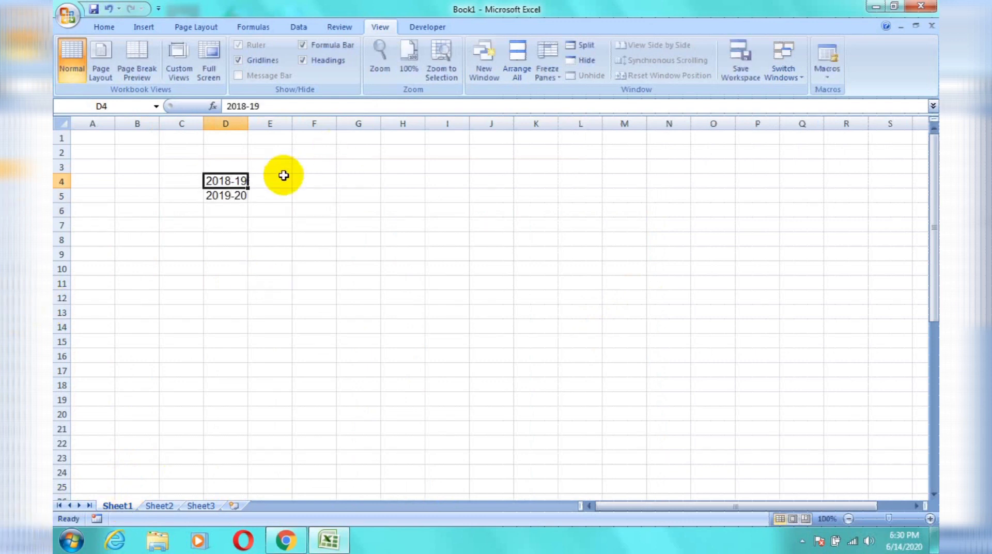
# Enter Apr in cell E3 and fill the month headings across to Mar in P3.
pyautogui.click(286, 170)
pyautogui.write('Jan')
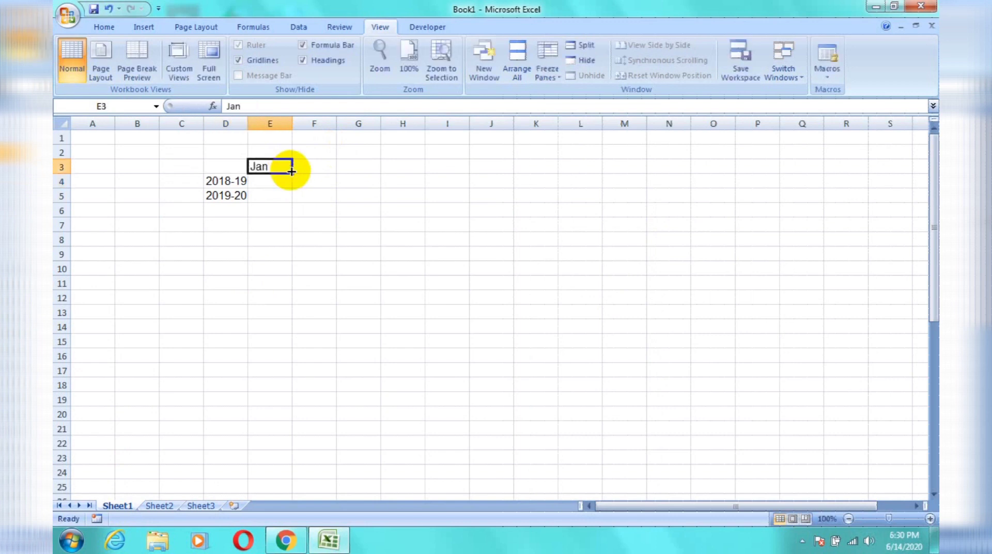
pyautogui.press('BackSpace')
pyautogui.press('BackSpace')
pyautogui.press('BackSpace')
pyautogui.write('Apr')
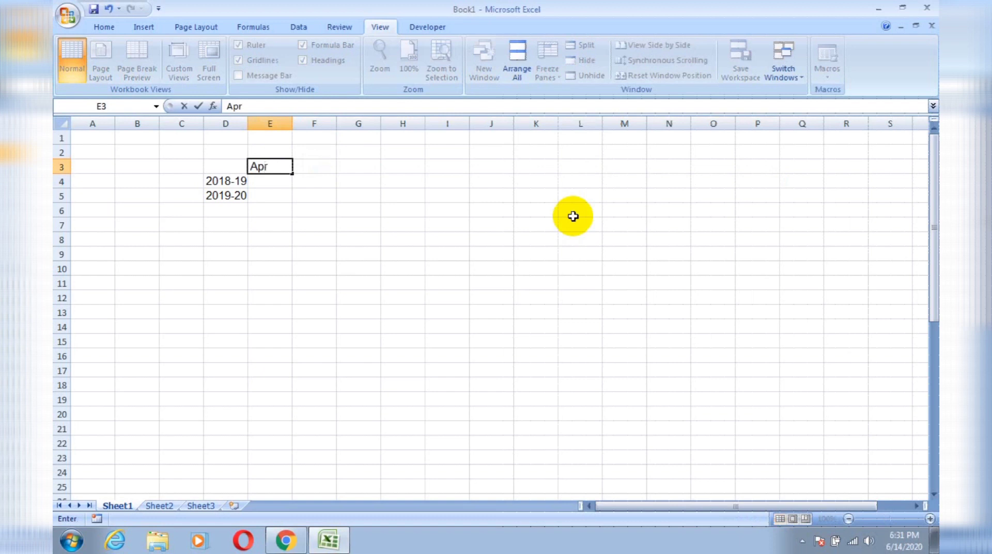
pyautogui.hotkey('ctrl', 'Return')
pyautogui.moveTo(292, 173); pyautogui.dragTo(761, 180)
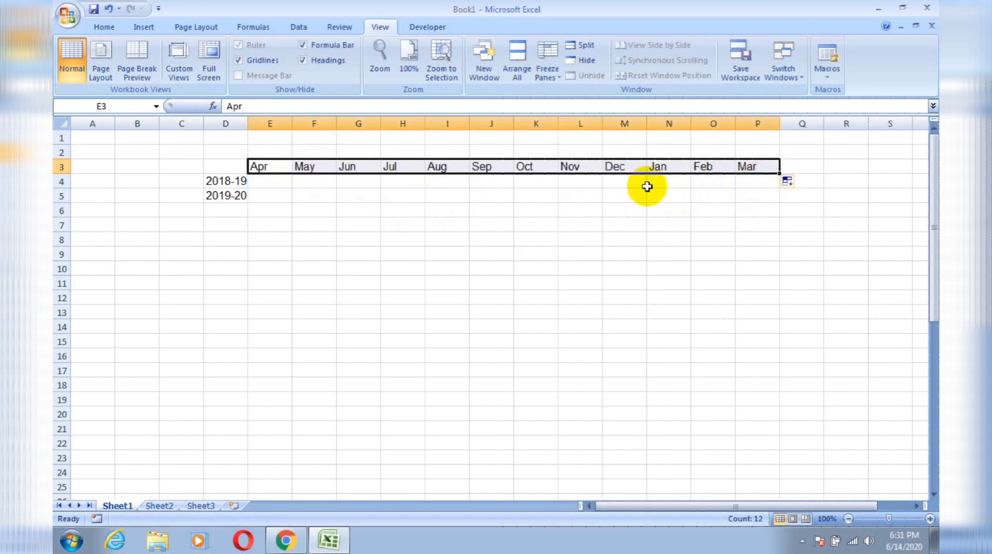
# Apply all borders to the year and month table in D3:P5.
pyautogui.click(289, 182)
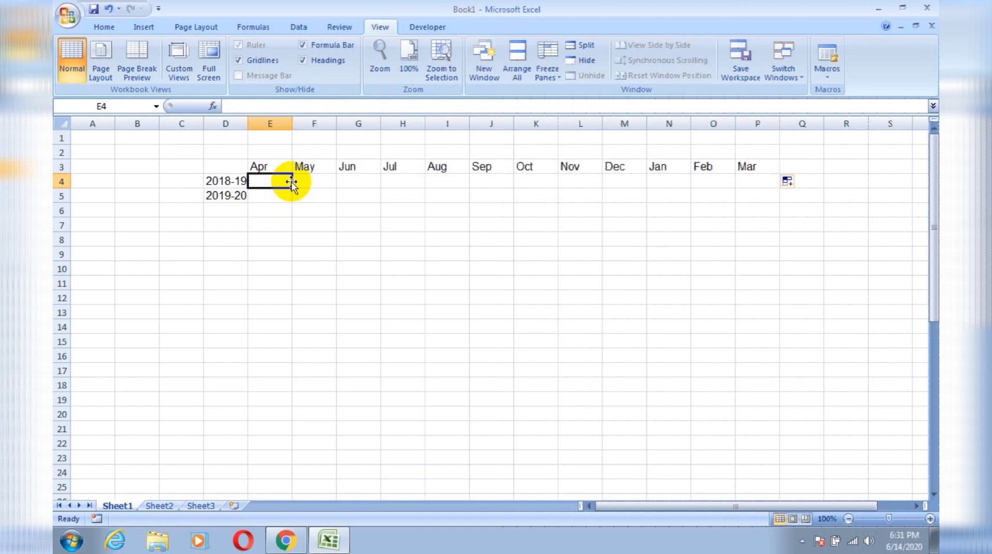
pyautogui.moveTo(241, 168); pyautogui.dragTo(245, 170)
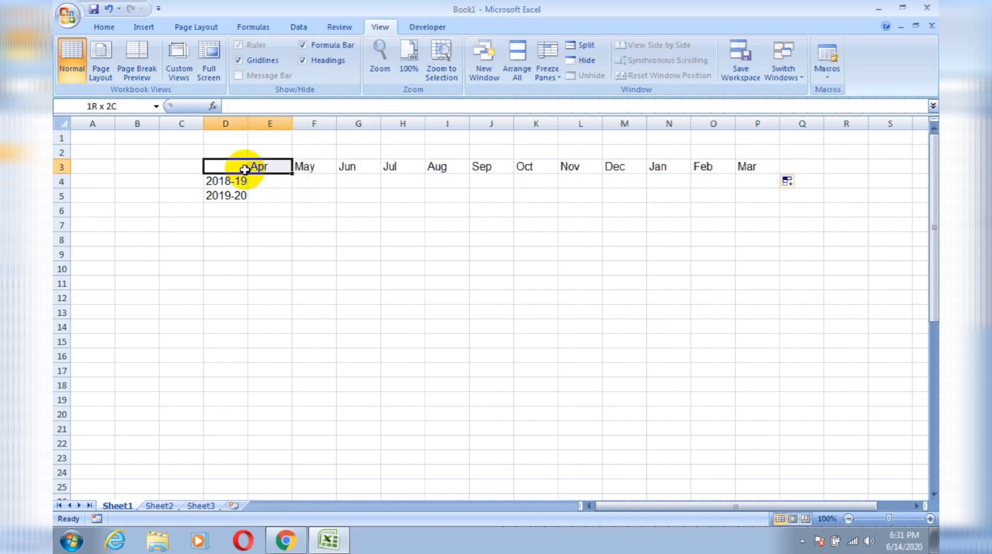
pyautogui.hotkey('ctrl', 'shift', 'Right')
pyautogui.hotkey('shift', 'Down')
pyautogui.hotkey('shift', 'Down')
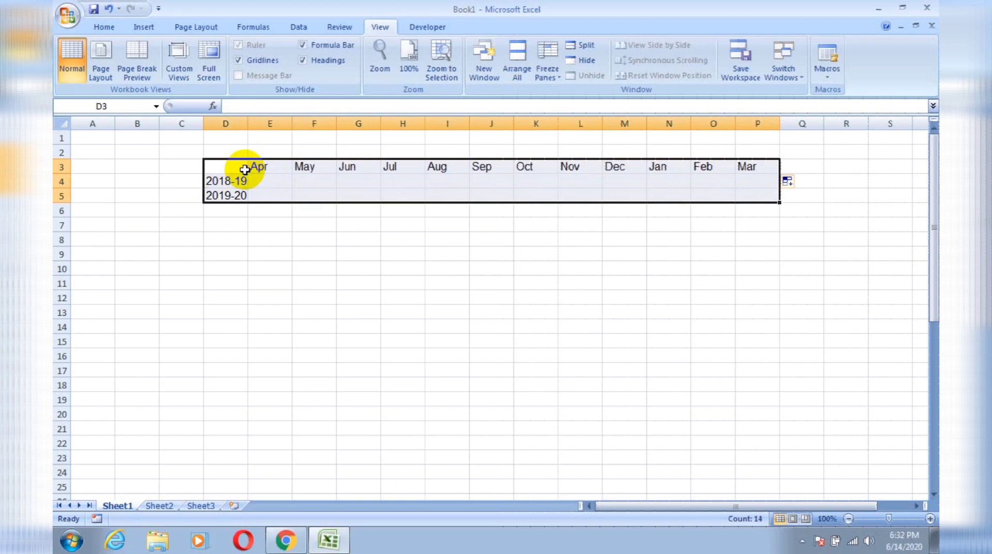
pyautogui.hotkey('alt', 'h')
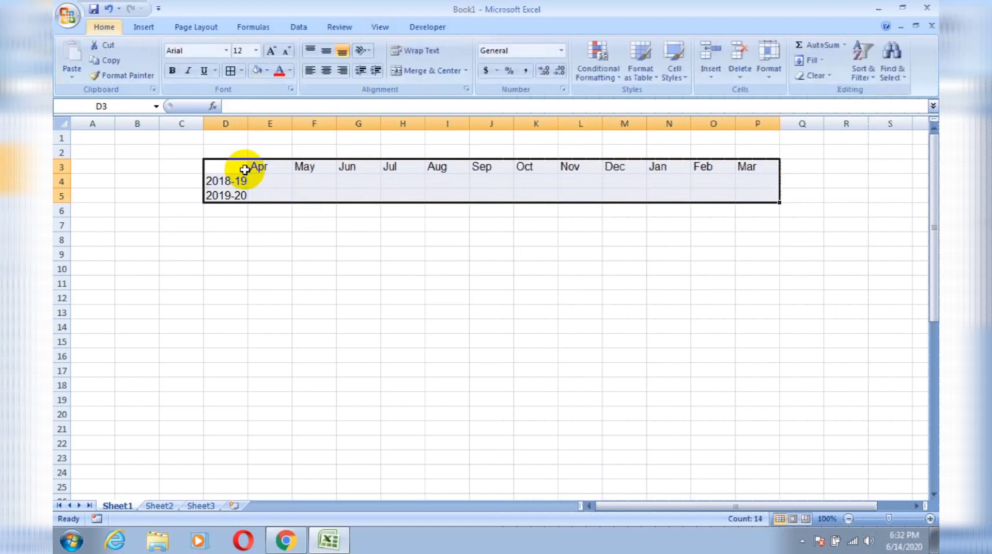
pyautogui.press('b')
pyautogui.press('a')
pyautogui.press('Down')
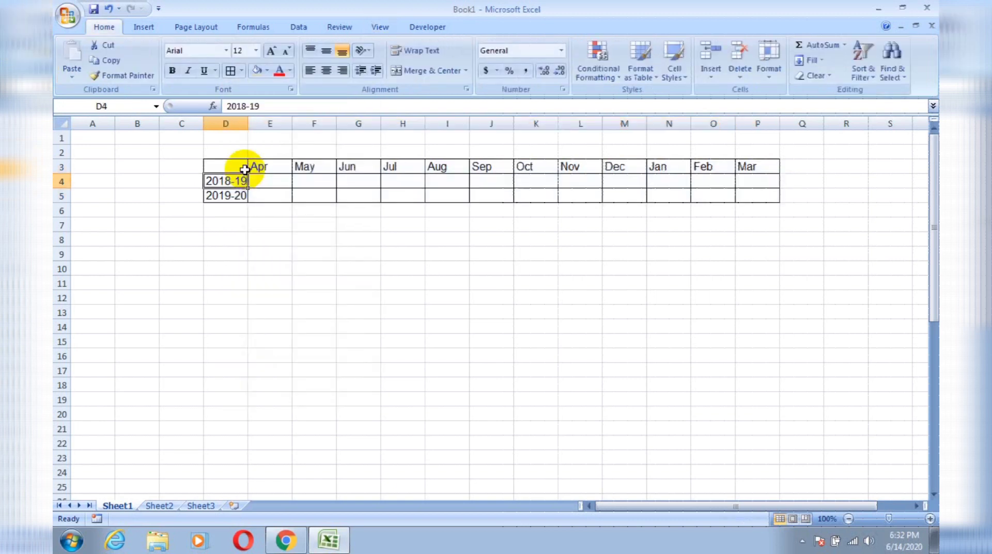
pyautogui.hotkey('shift', 'Down')
pyautogui.hotkey('shift', 'Up')
pyautogui.hotkey('shift', 'Up')
pyautogui.hotkey('shift', 'Right')
pyautogui.hotkey('shift', 'Right')
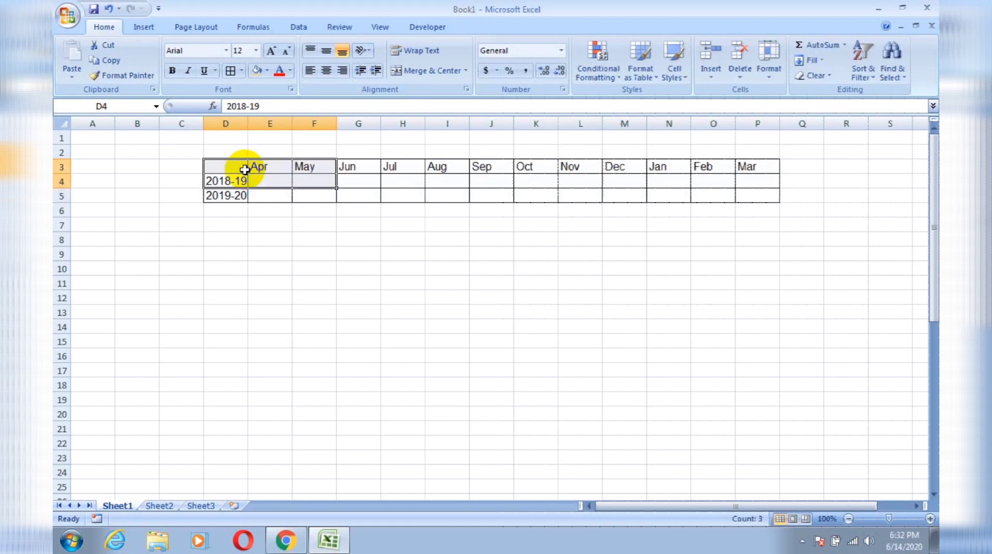
pyautogui.press('Down')
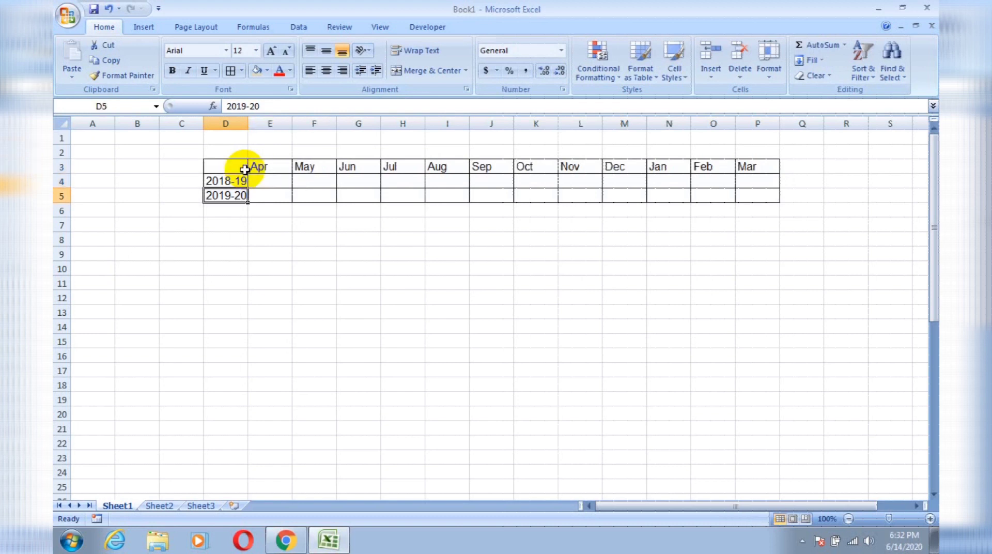
# Copy the Item column with its heading from Sheet2 into Sheet1 starting at cell R4.
pyautogui.click(828, 185)
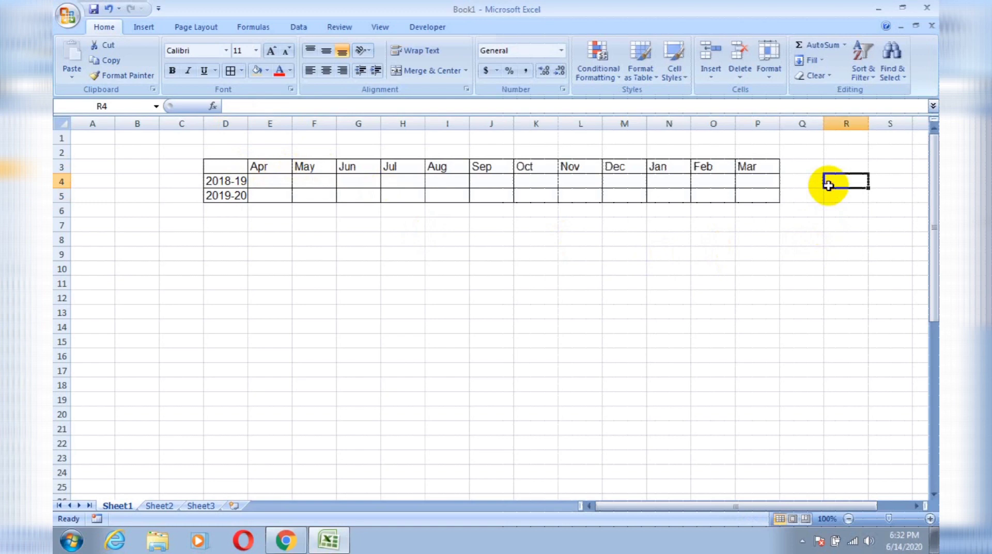
pyautogui.click(155, 506)
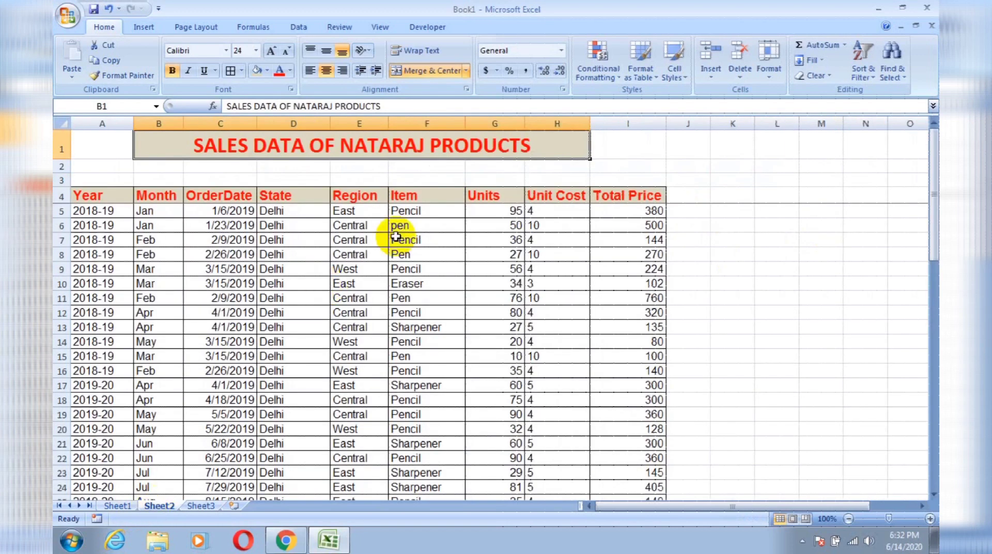
pyautogui.click(432, 194)
pyautogui.hotkey('ctrl', 'shift', 'Down')
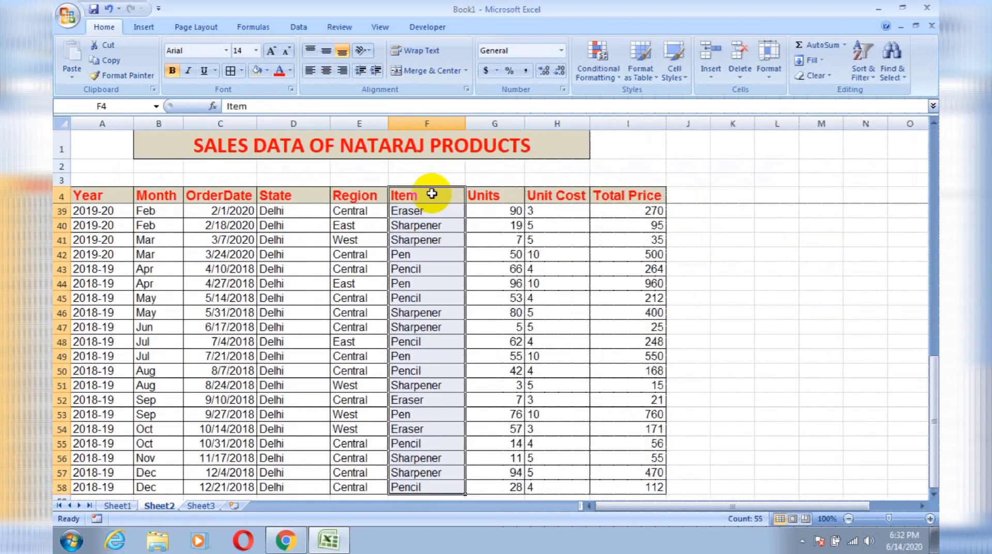
pyautogui.hotkey('ctrl', 'c')
pyautogui.click(111, 506)
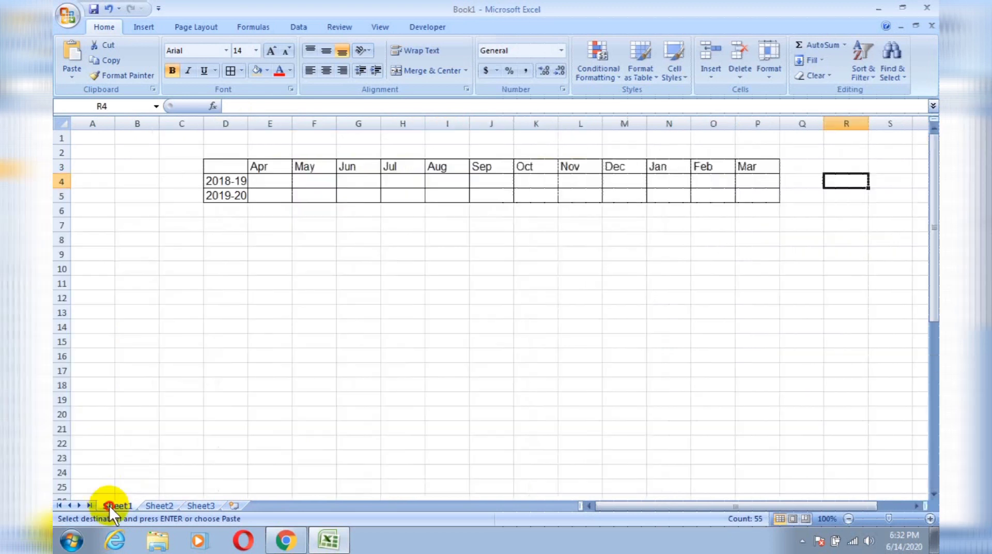
pyautogui.hotkey('ctrl', 'v')
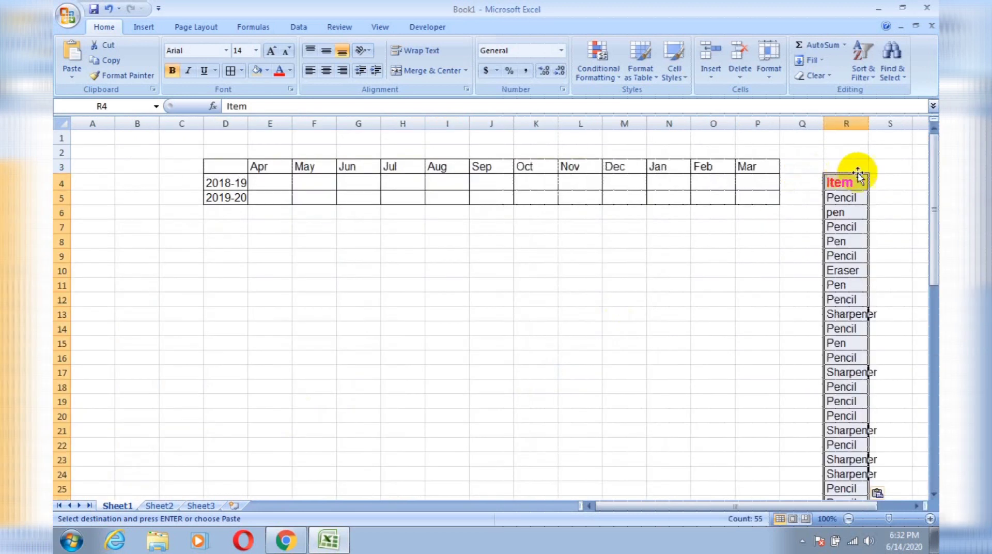
pyautogui.click(877, 166)
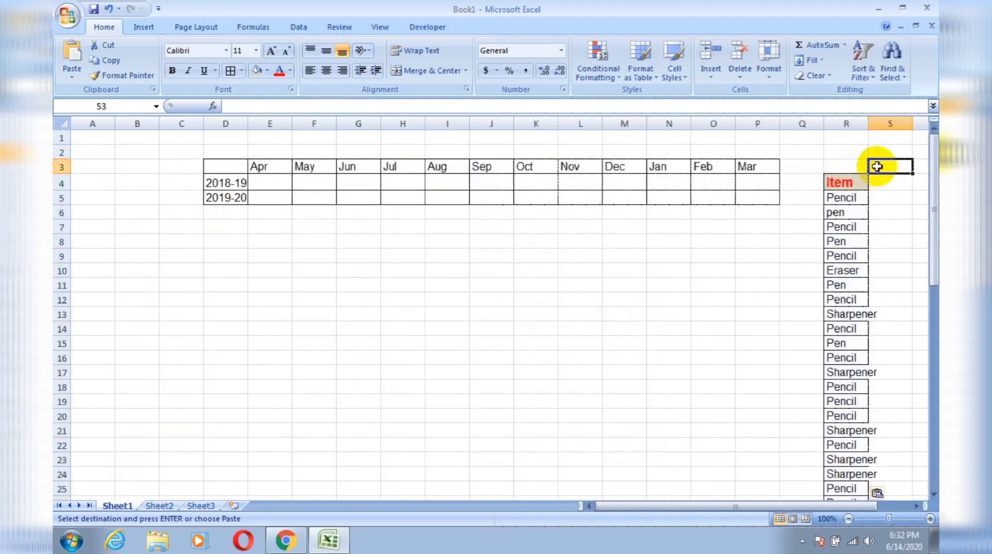
pyautogui.click(381, 25)
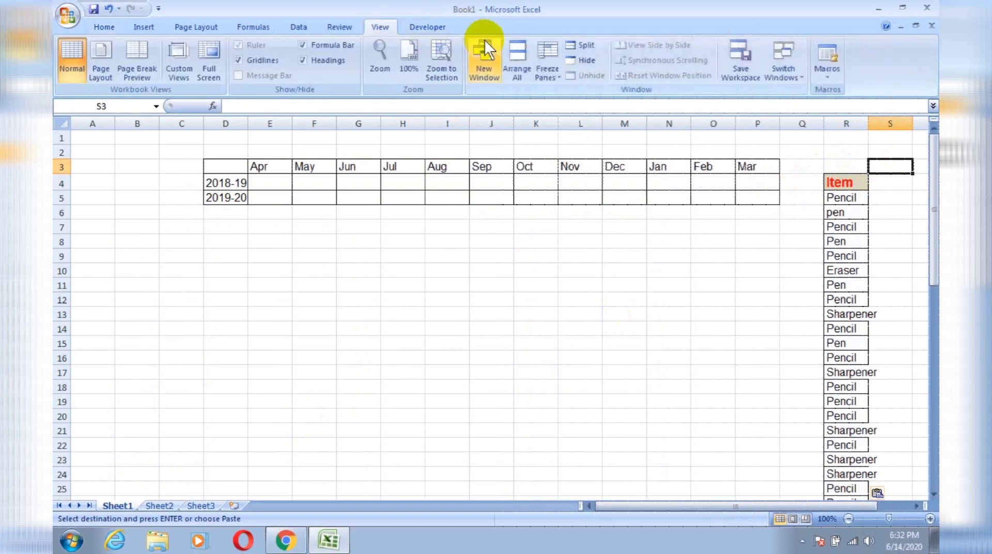
pyautogui.click(340, 25)
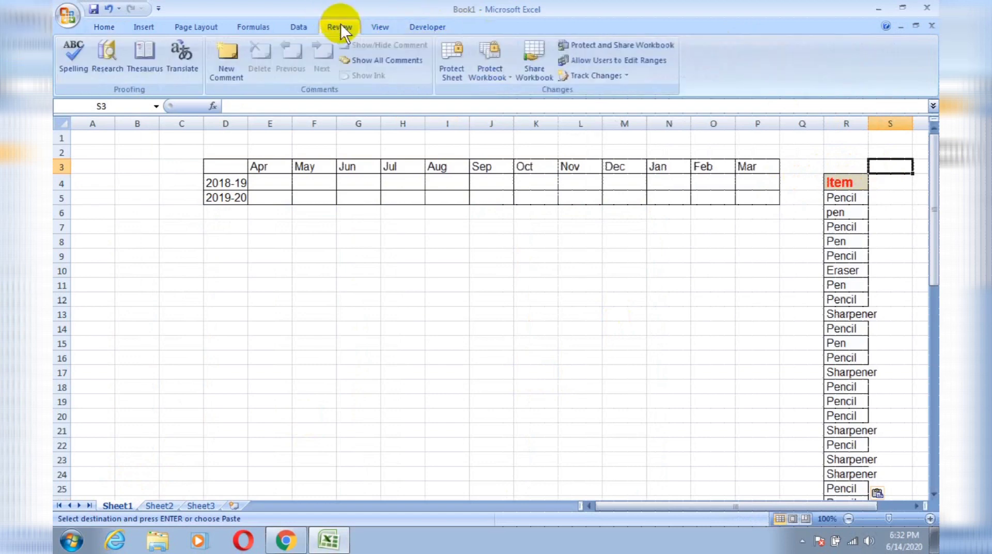
pyautogui.click(298, 28)
pyautogui.click(148, 165)
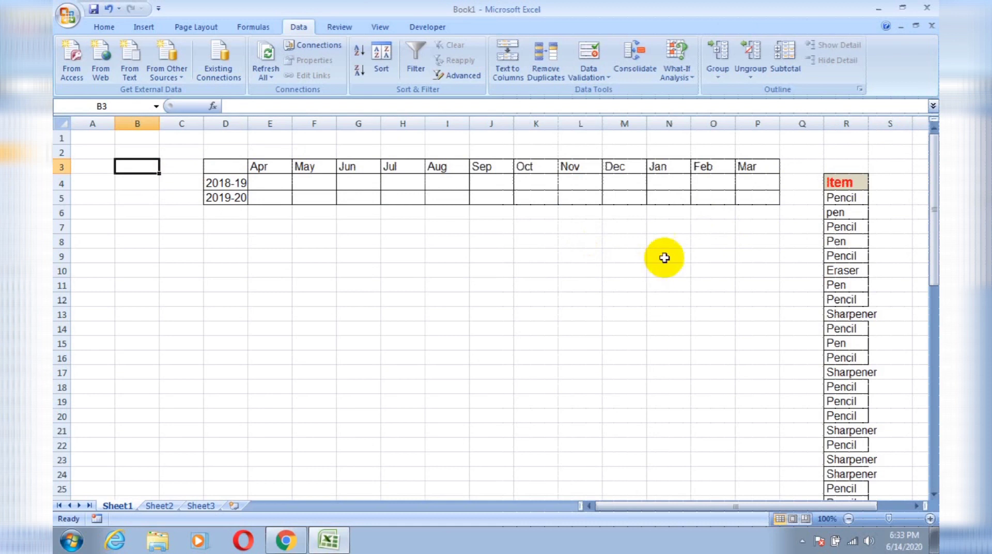
pyautogui.click(590, 51)
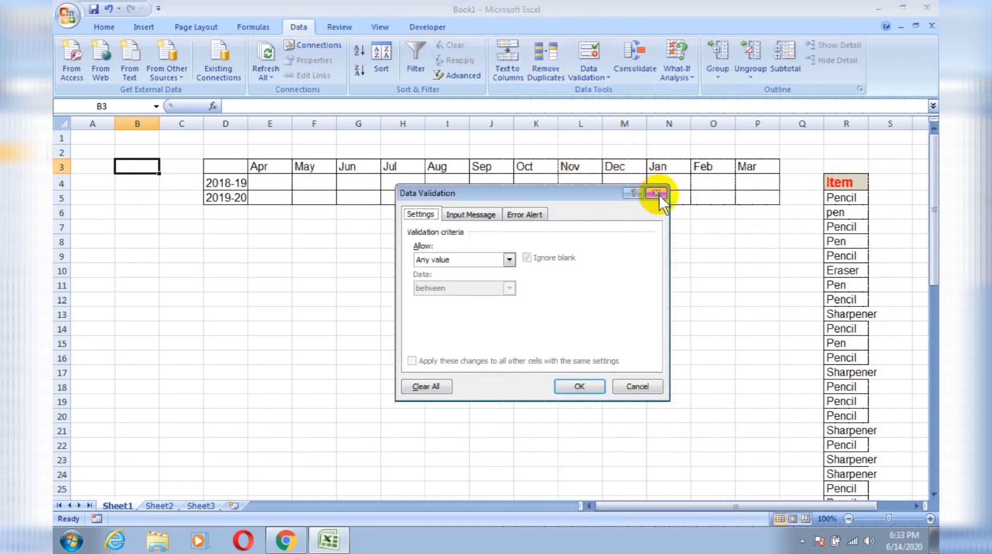
pyautogui.click(657, 193)
# Remove the duplicate values from column R and autofit the column's width.
pyautogui.click(850, 124)
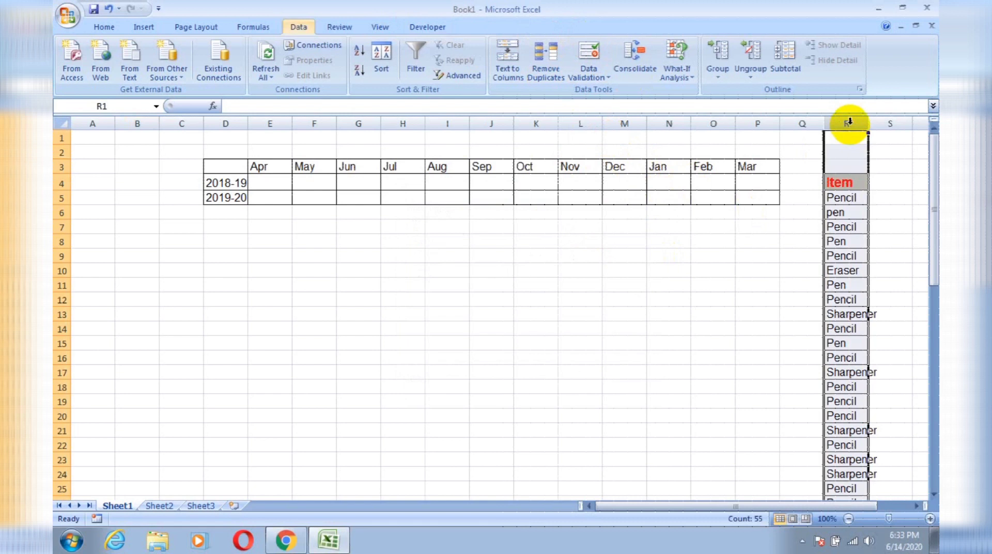
pyautogui.hotkey('alt', 'a', 'm')
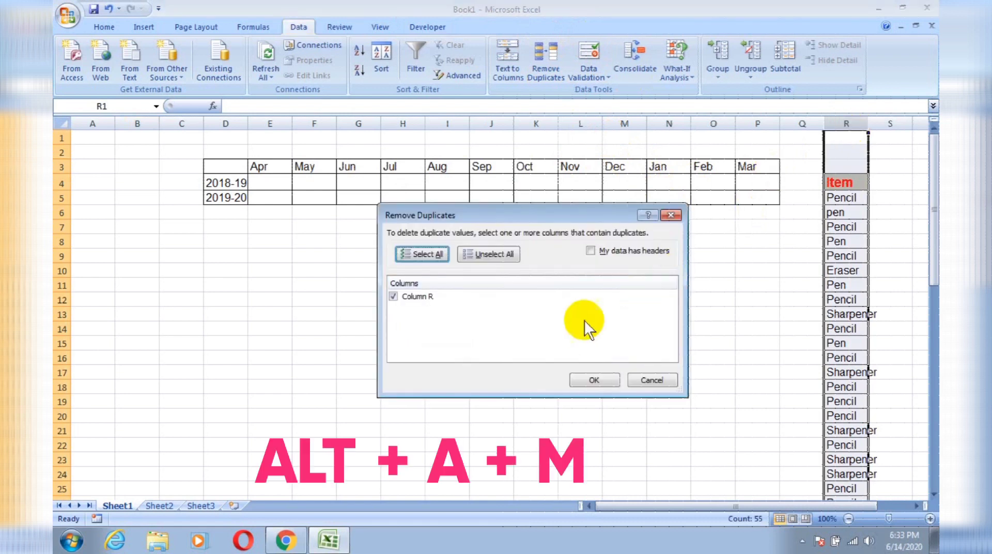
pyautogui.click(594, 380)
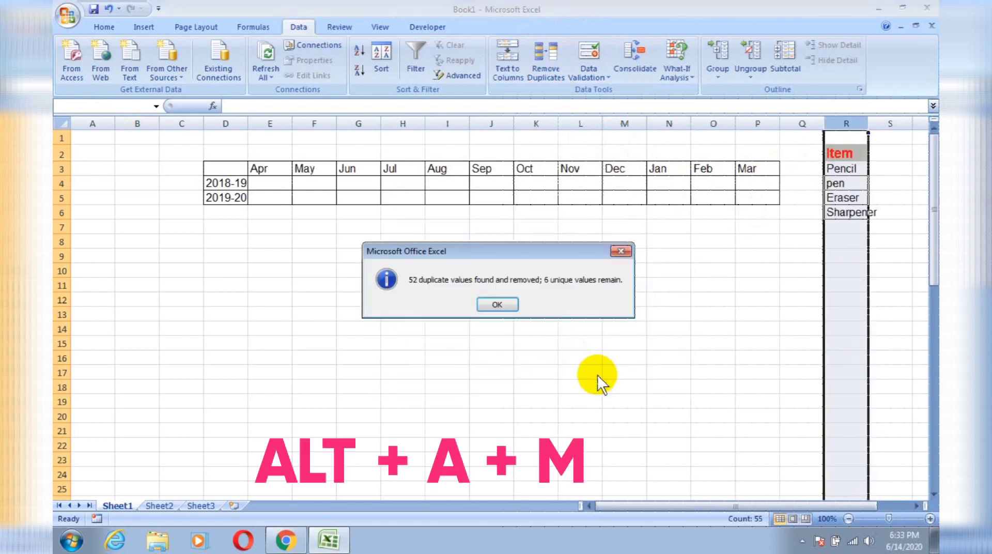
pyautogui.click(512, 302)
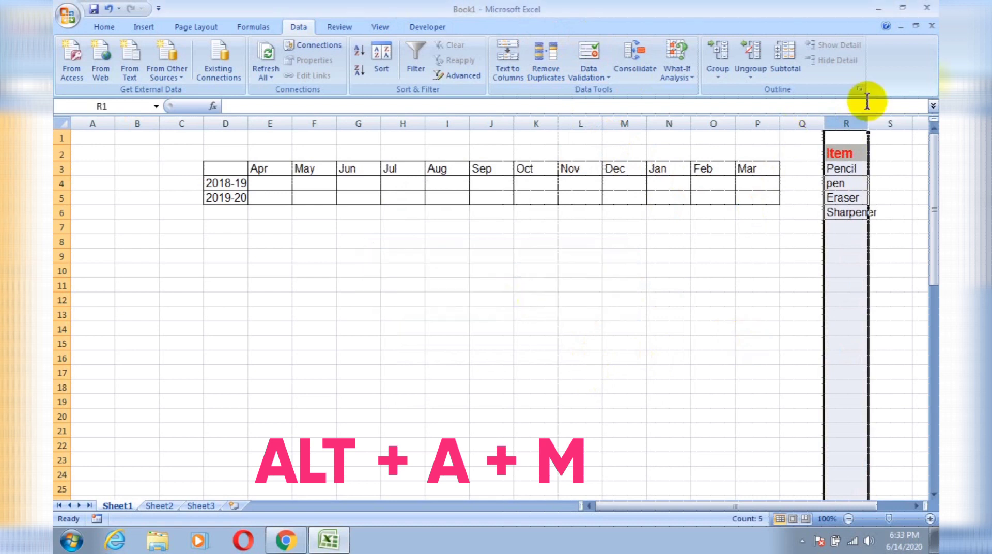
pyautogui.doubleClick(869, 123)
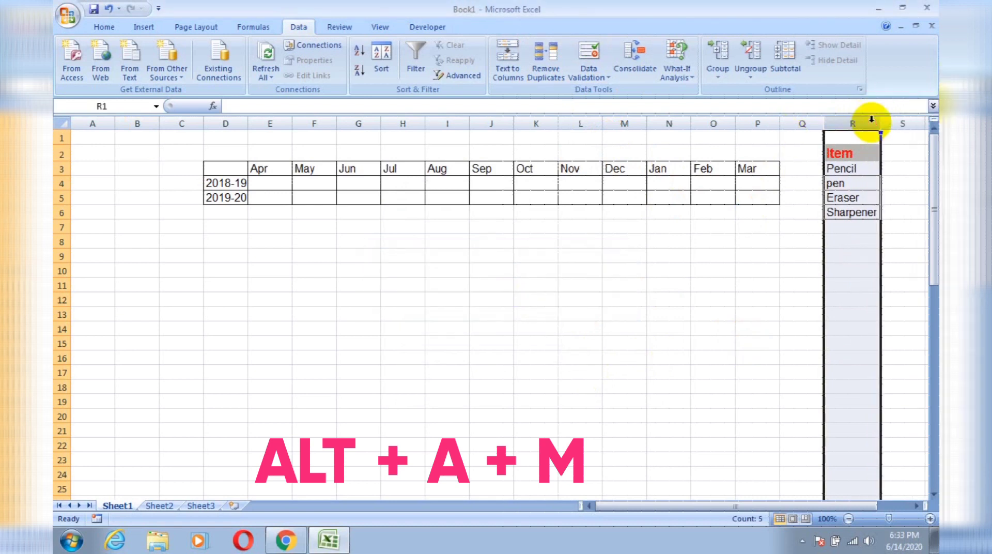
# Add list data validation to cell B3 using the unique items in $R$3:$R$6 as the source.
pyautogui.click(156, 169)
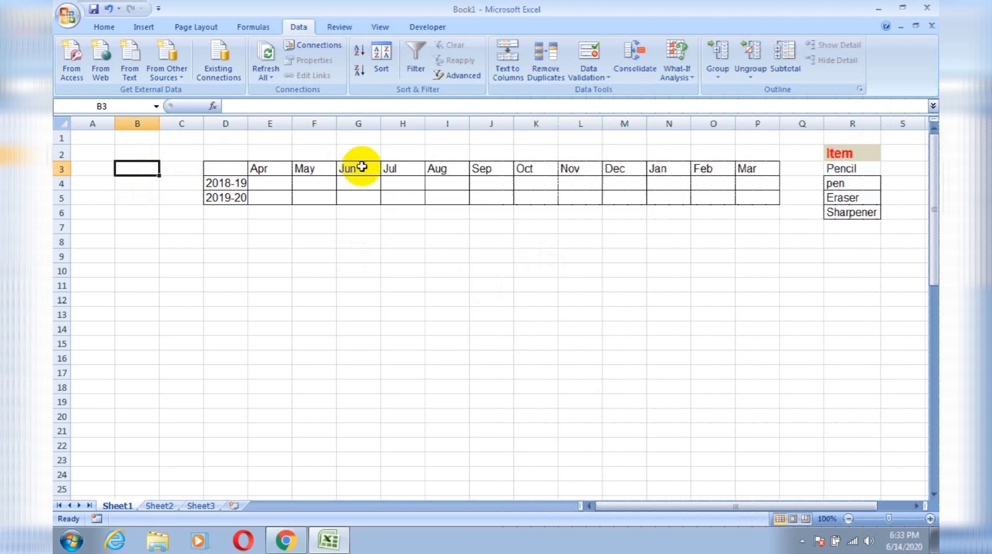
pyautogui.click(593, 49)
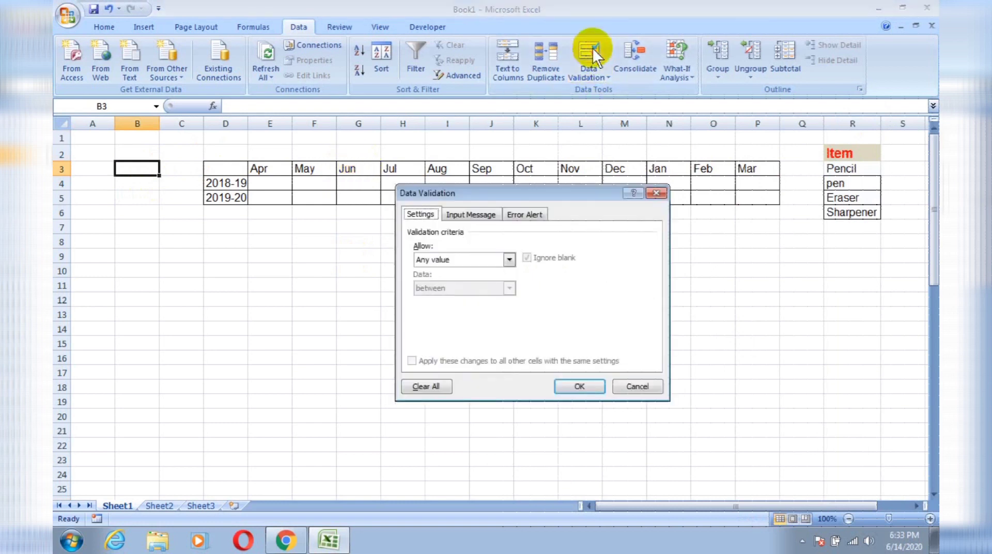
pyautogui.click(510, 259)
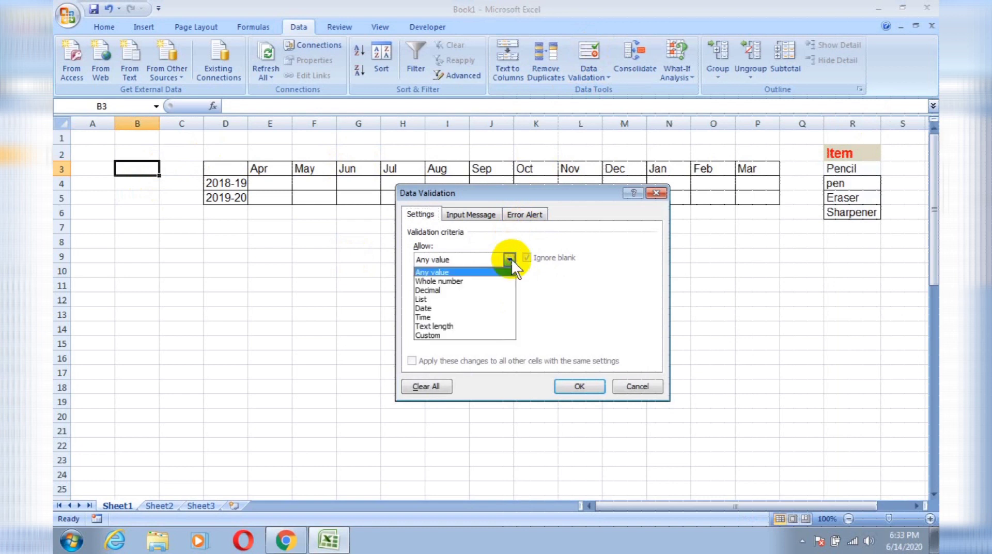
pyautogui.click(487, 299)
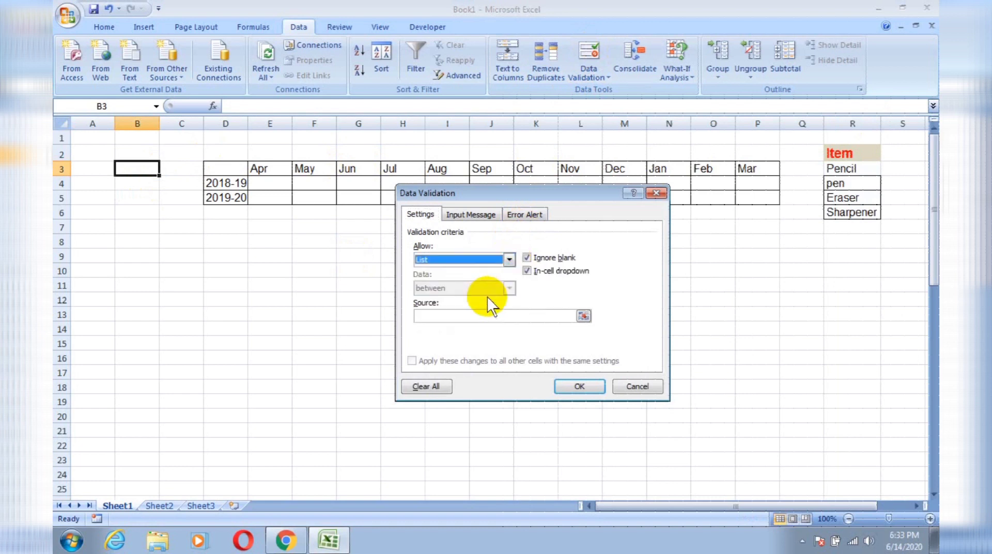
pyautogui.click(492, 317)
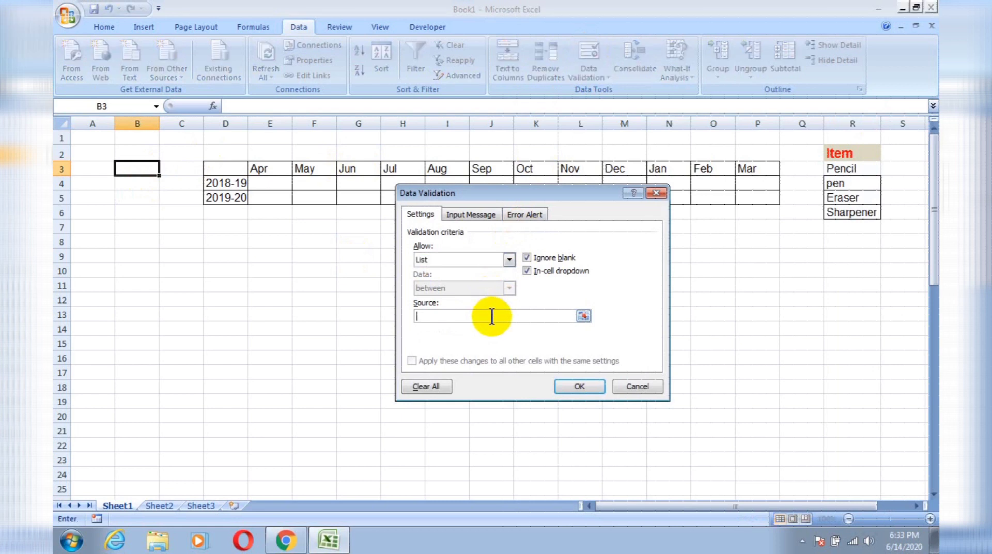
pyautogui.write('=')
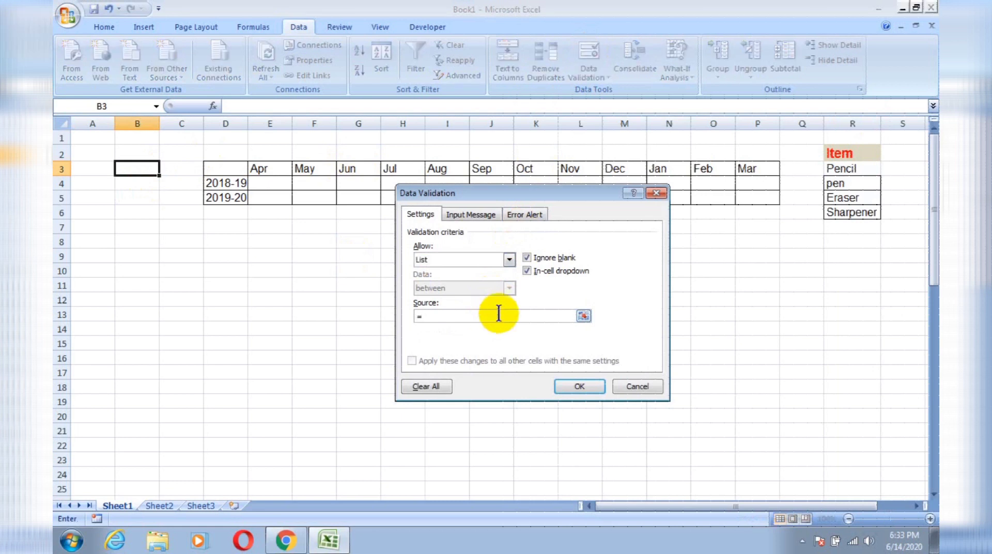
pyautogui.click(847, 166)
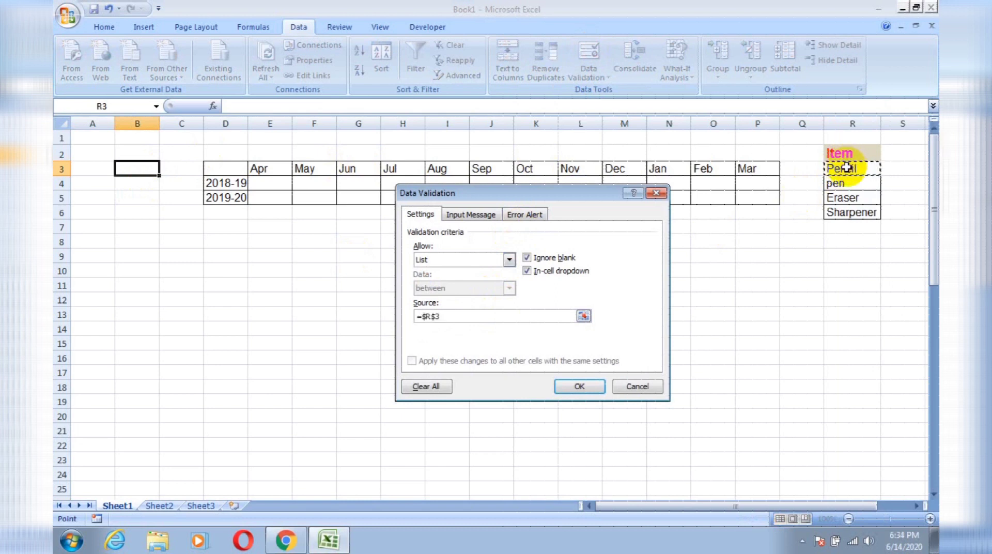
pyautogui.hotkey('shift', 'Down')
pyautogui.hotkey('shift', 'Down')
pyautogui.hotkey('shift', 'Down')
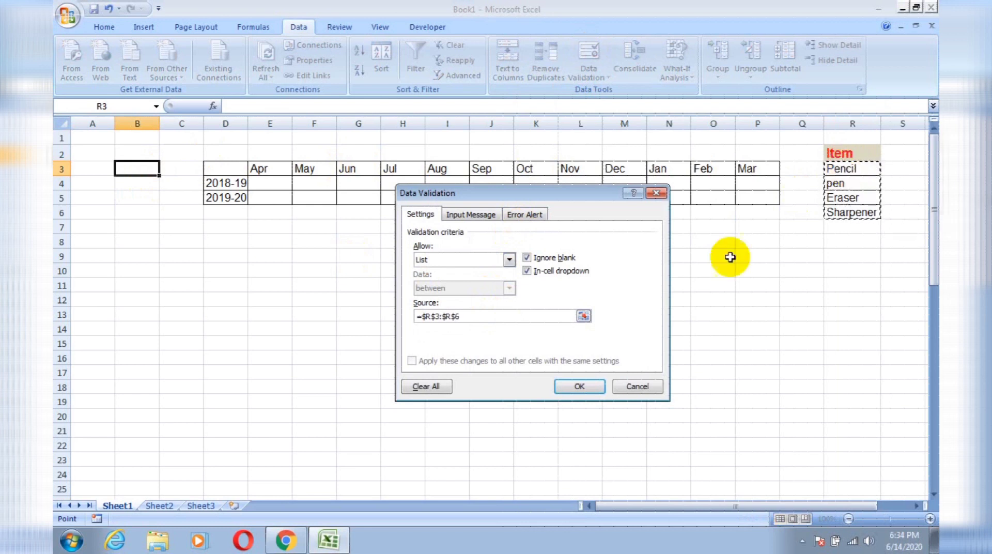
pyautogui.click(598, 382)
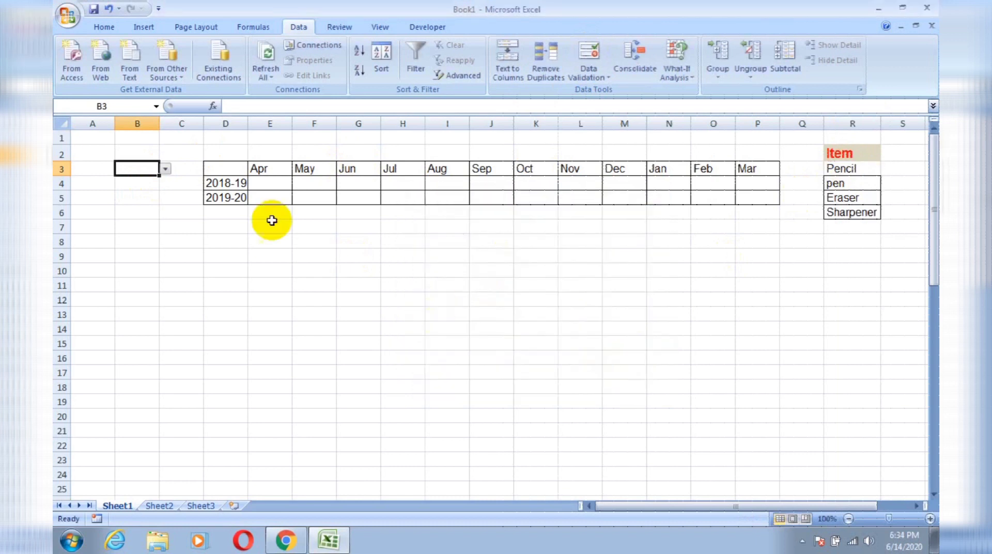
# Test the item list in B3 by choosing Pencil and Sharpener.
pyautogui.click(165, 169)
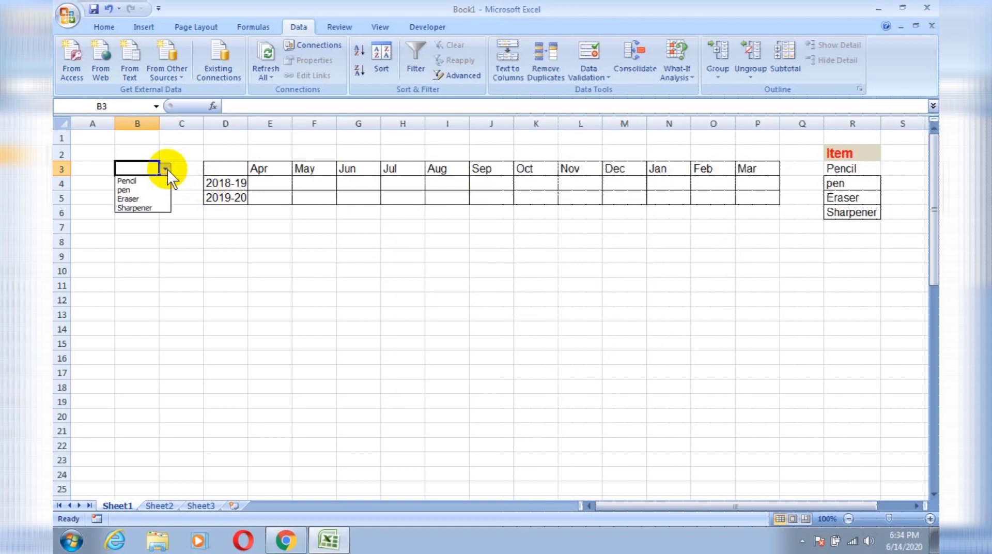
pyautogui.click(168, 181)
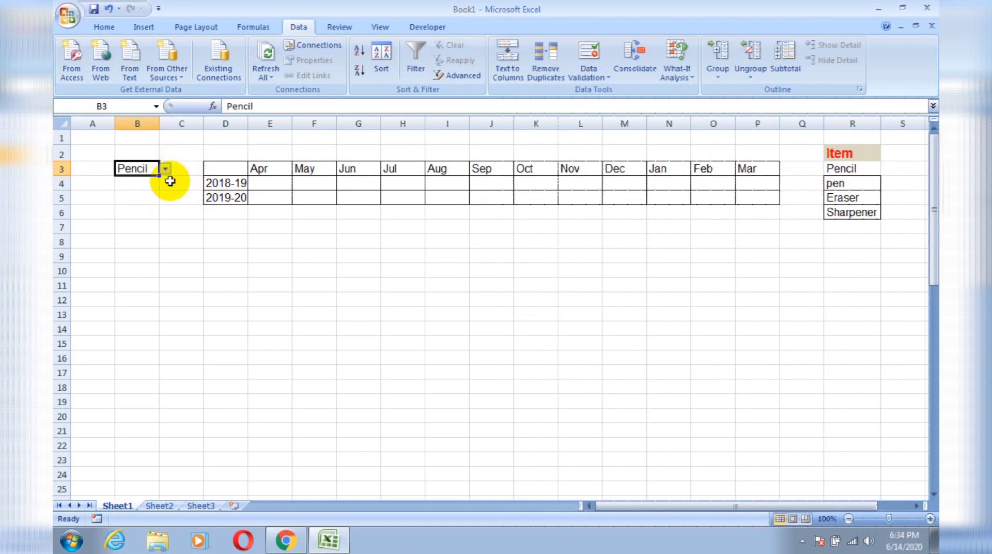
pyautogui.click(166, 181)
pyautogui.click(139, 168)
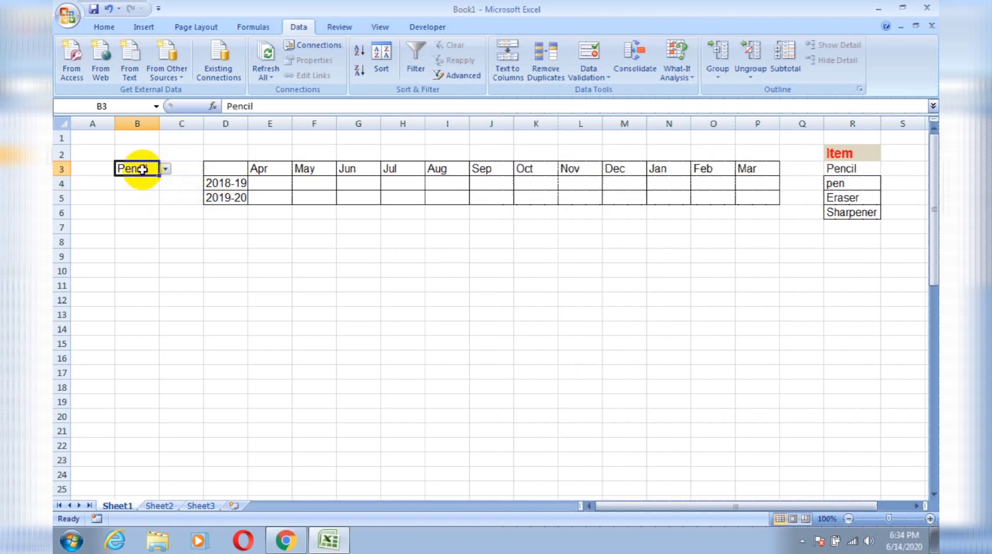
pyautogui.click(164, 169)
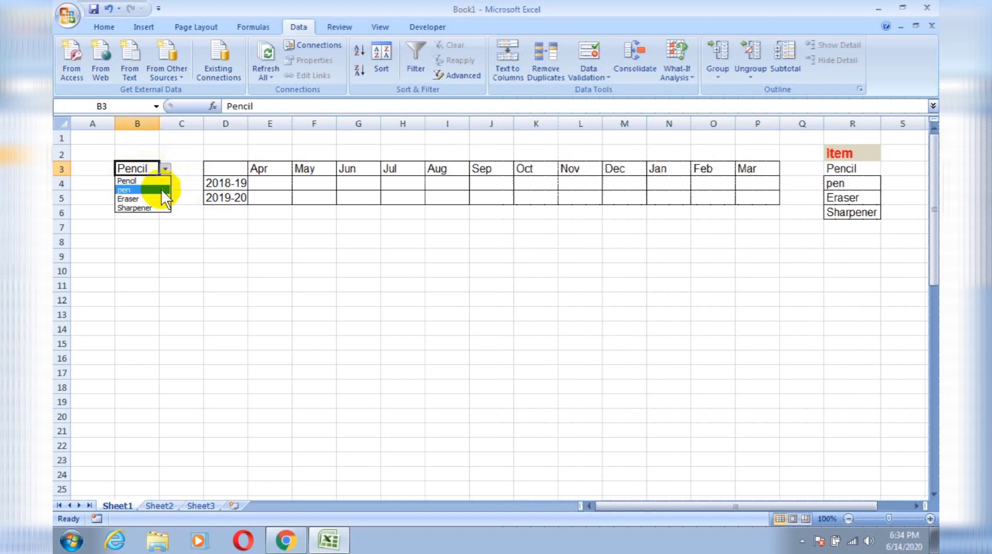
pyautogui.click(162, 207)
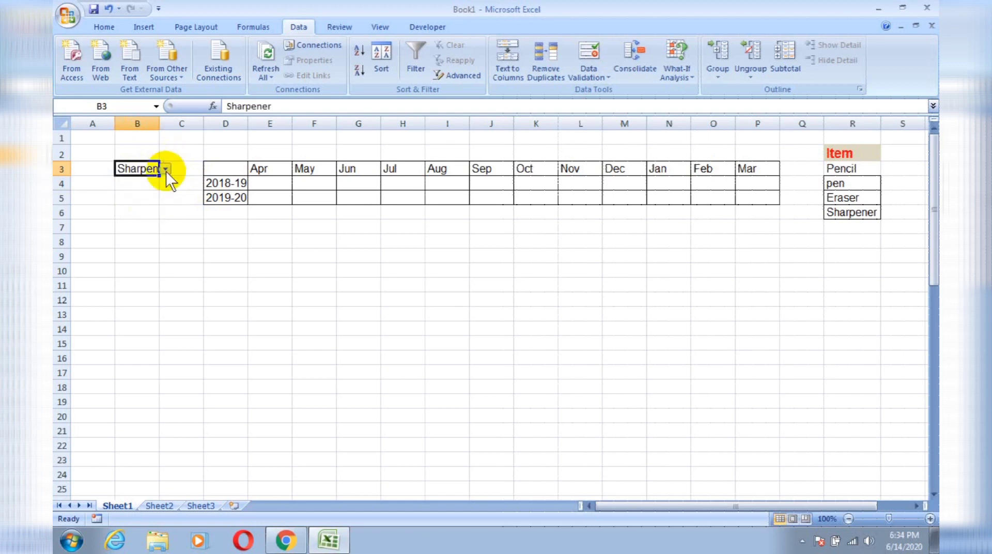
# Widen column B to fit the item name Sharpener and column D to fit the year labels.
pyautogui.moveTo(159, 123); pyautogui.dragTo(181, 124)
pyautogui.click(189, 167)
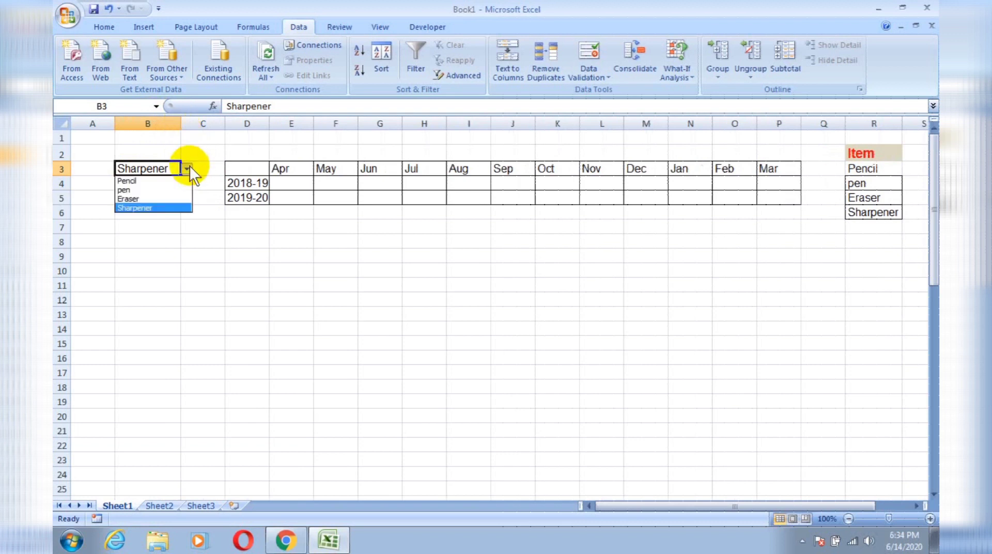
pyautogui.click(194, 181)
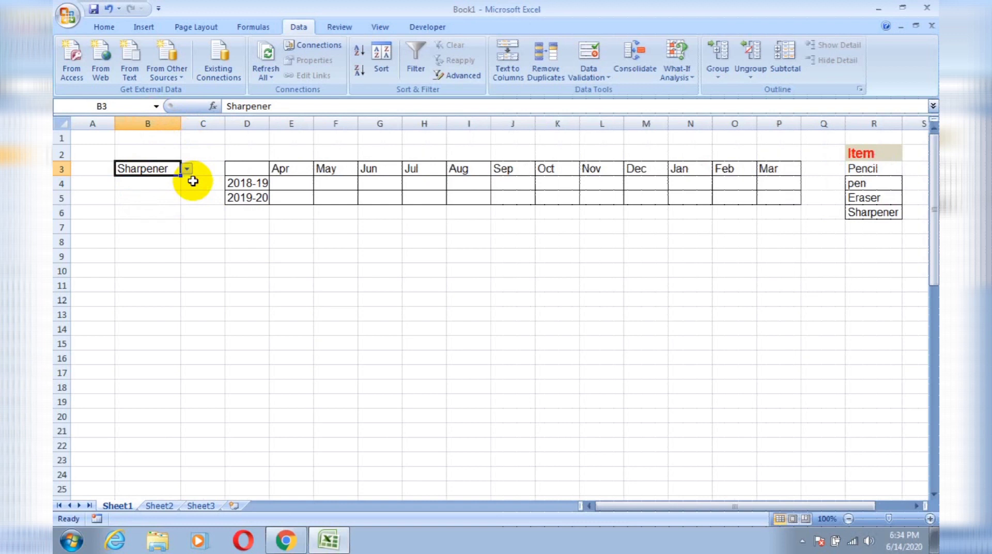
pyautogui.moveTo(270, 124); pyautogui.dragTo(282, 124)
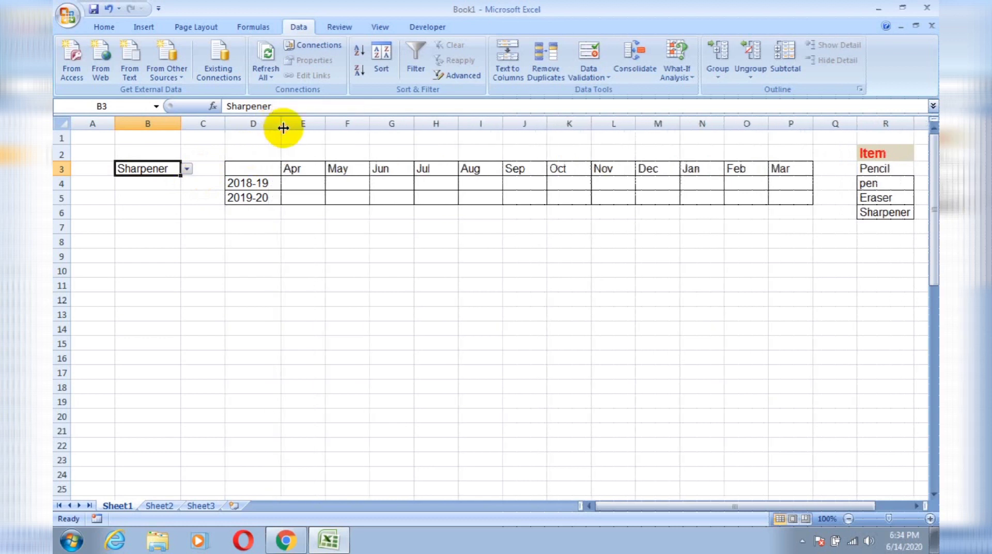
pyautogui.click(305, 185)
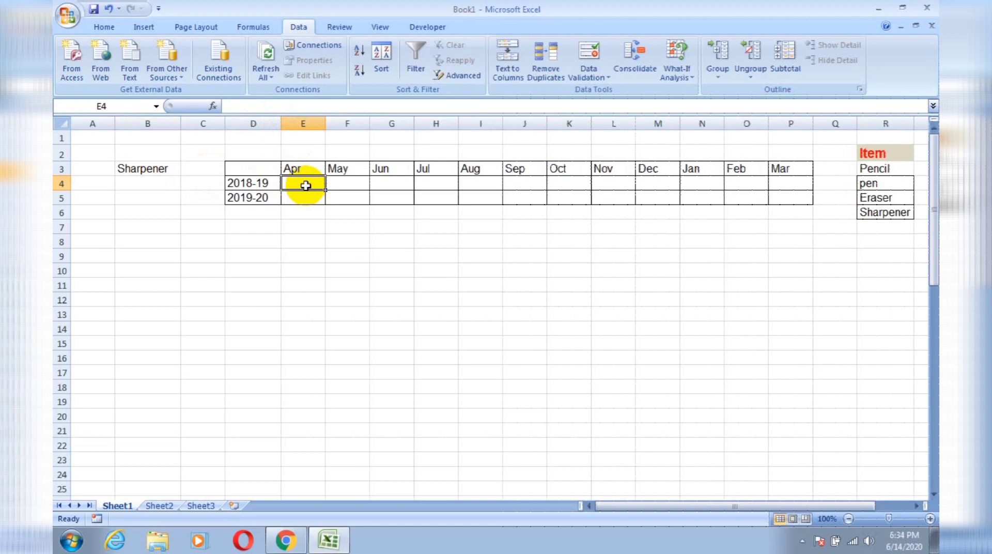
# Try the pen and Eraser choices in B3's item list and leave the cell set to Pencil.
pyautogui.click(177, 168)
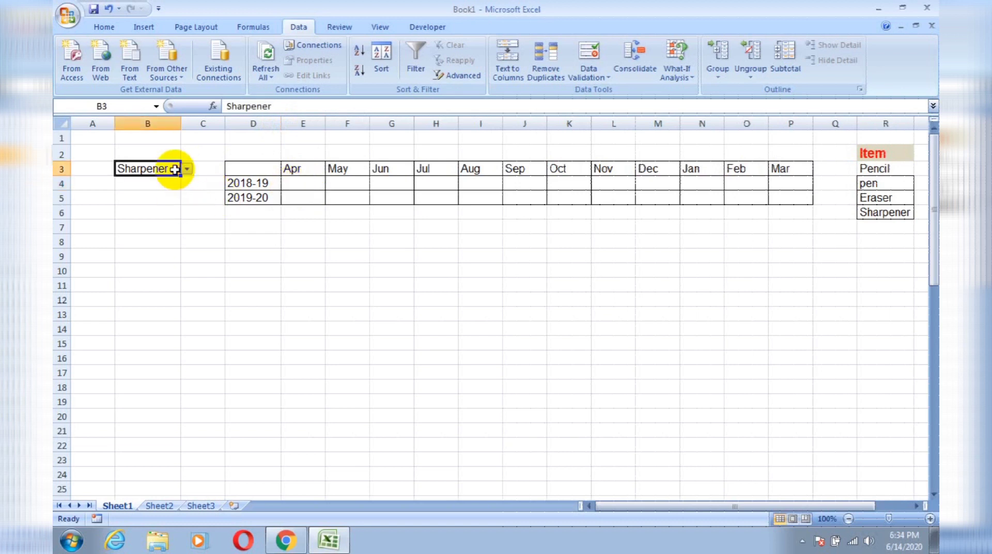
pyautogui.click(184, 169)
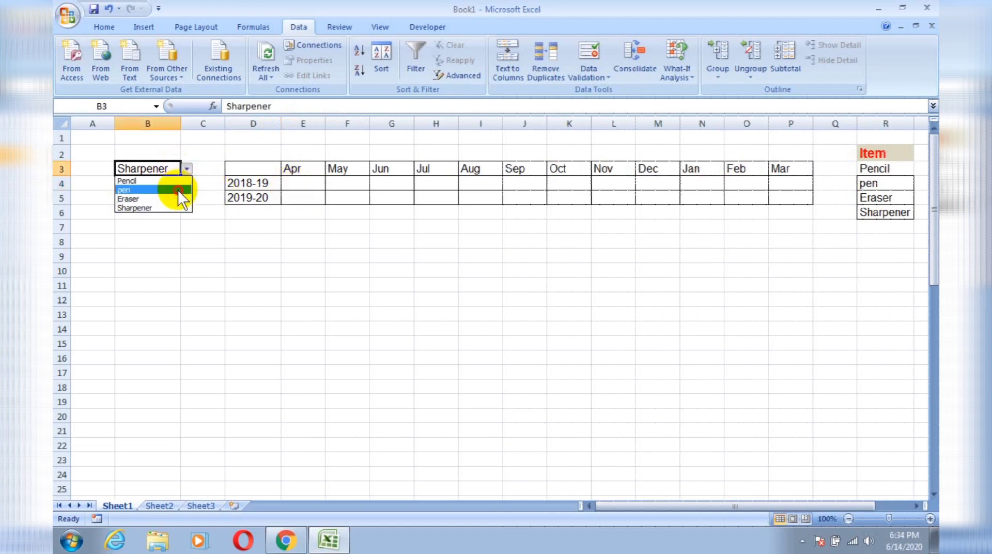
pyautogui.click(178, 190)
pyautogui.click(186, 167)
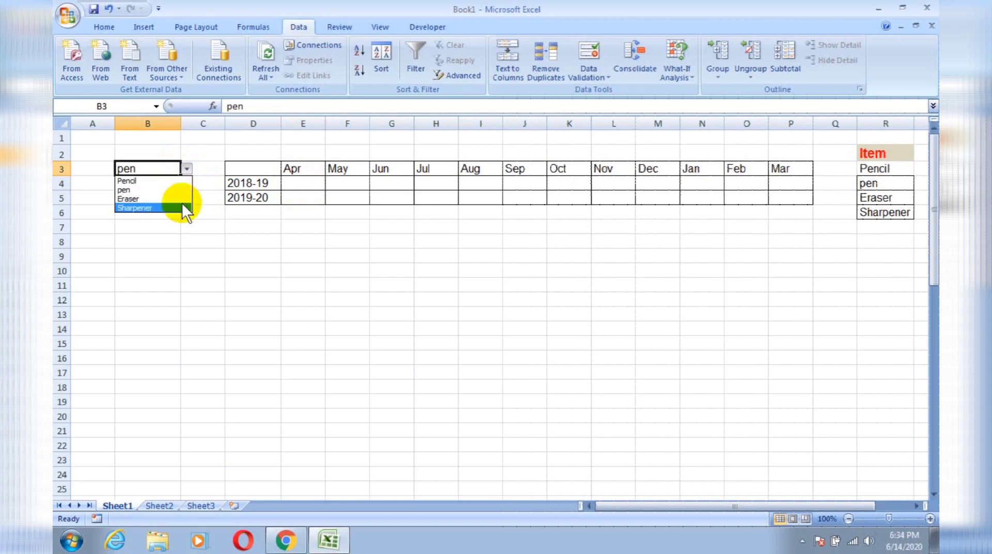
pyautogui.click(182, 198)
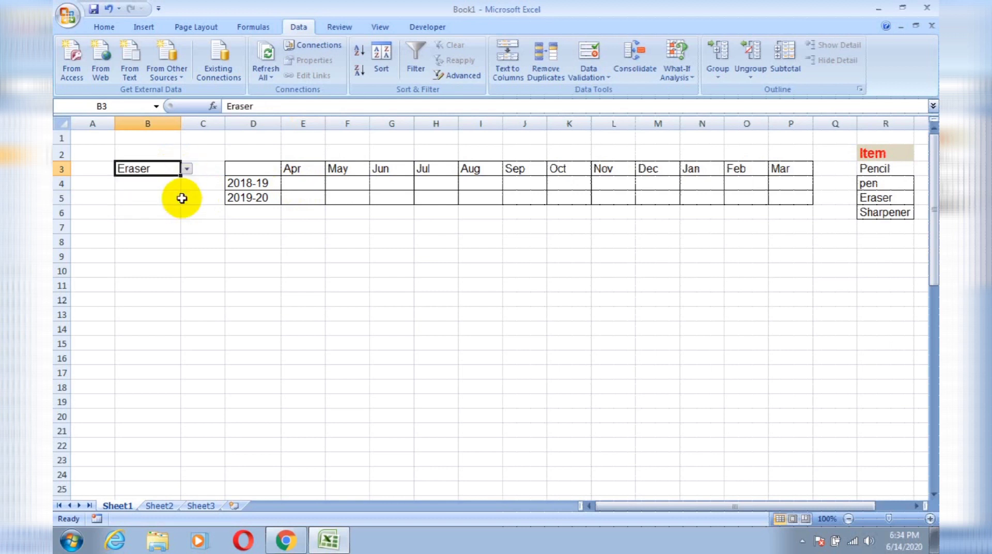
pyautogui.click(185, 169)
pyautogui.click(184, 179)
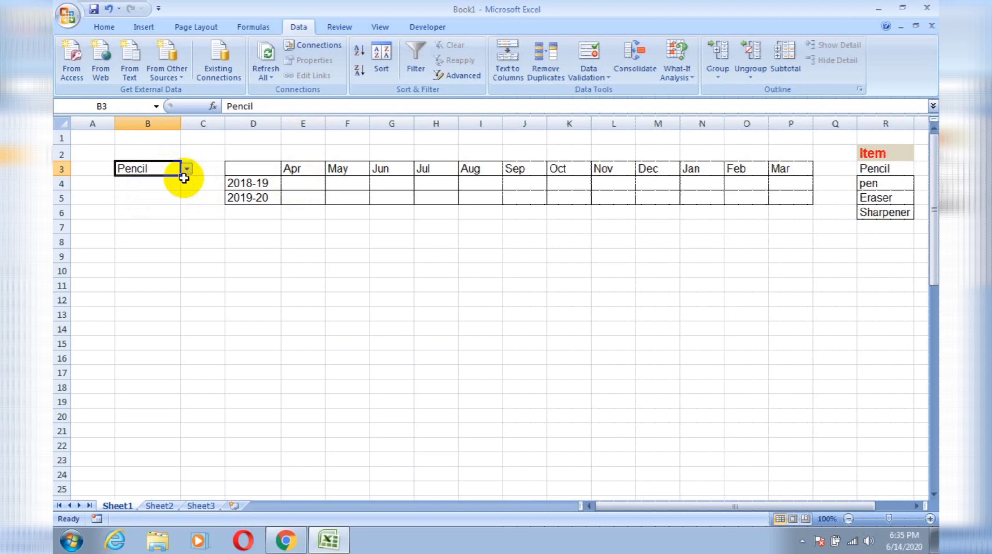
# Enter the note "Let's use SUMIFS Formula" in cell E1 above the month headings.
pyautogui.click(317, 185)
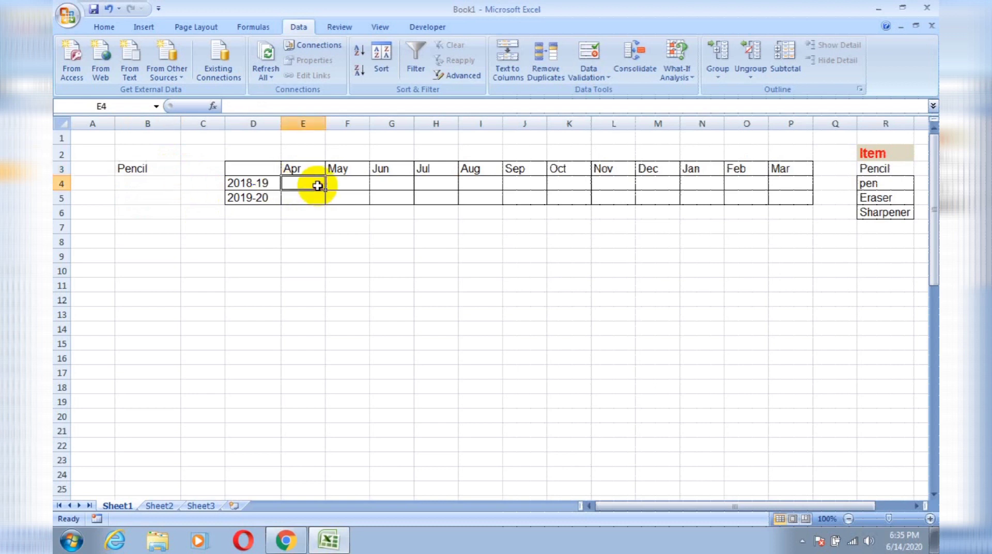
pyautogui.press('Up')
pyautogui.press('Up')
pyautogui.press('Up')
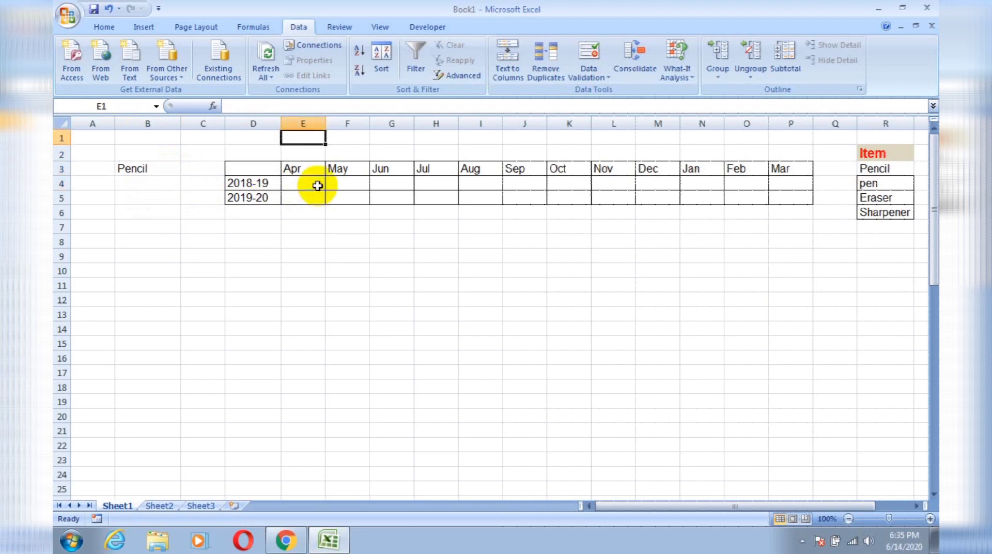
pyautogui.write('L')
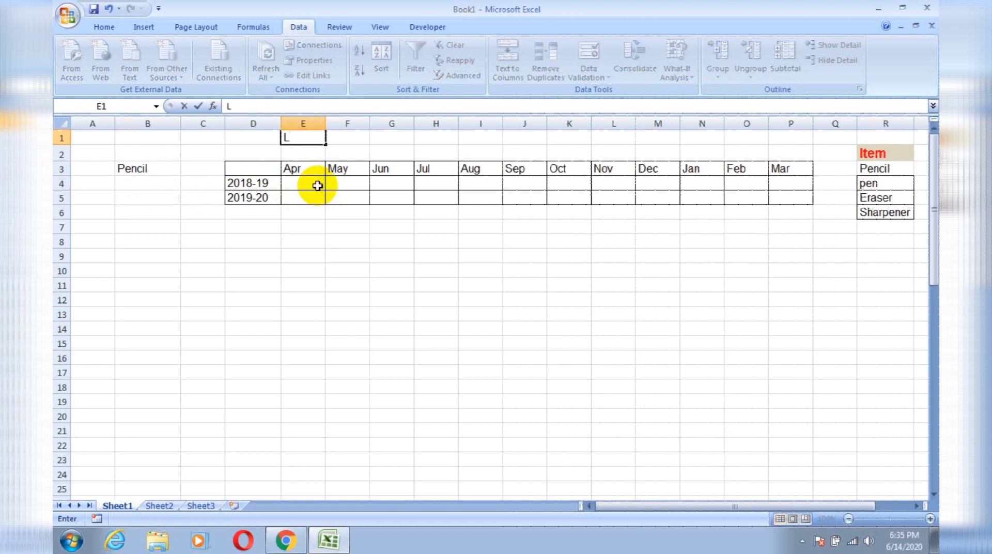
pyautogui.write("et's use ")
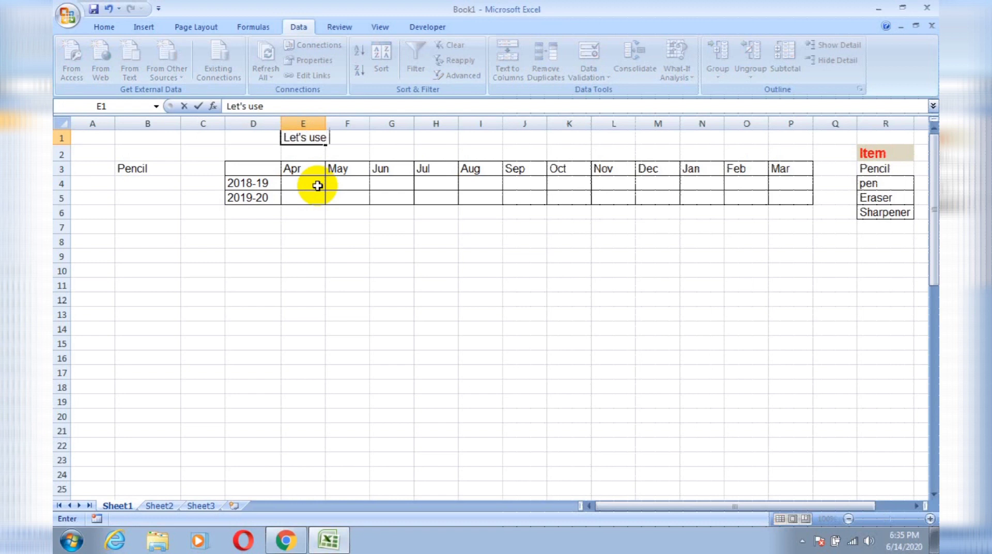
pyautogui.write('SUMIFS ')
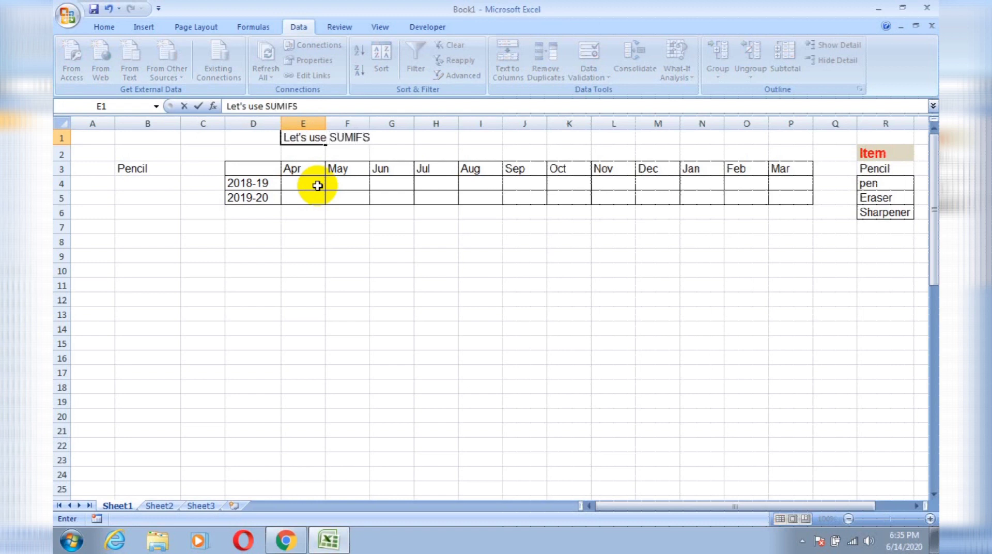
pyautogui.write('Formula')
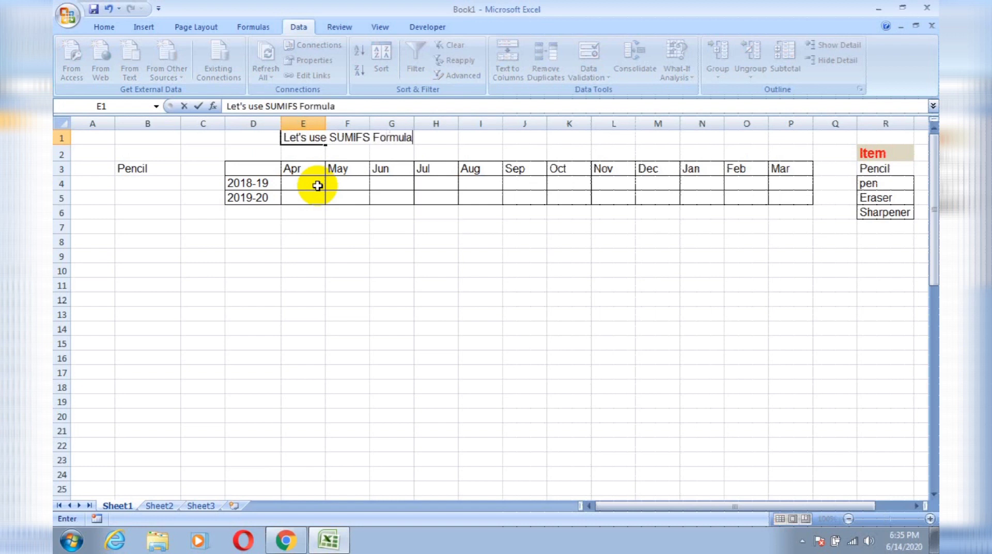
pyautogui.press('Return')
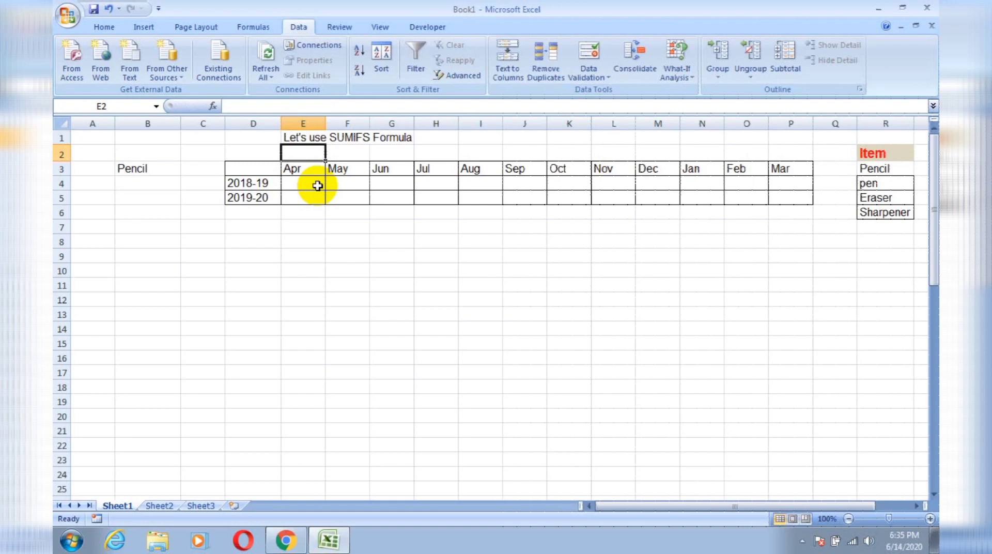
# Start a SUMIFS formula in cell E4, the Apr cell of the 2018-19 row.
pyautogui.press('Up')
pyautogui.press('Down')
pyautogui.press('Down')
pyautogui.press('Down')
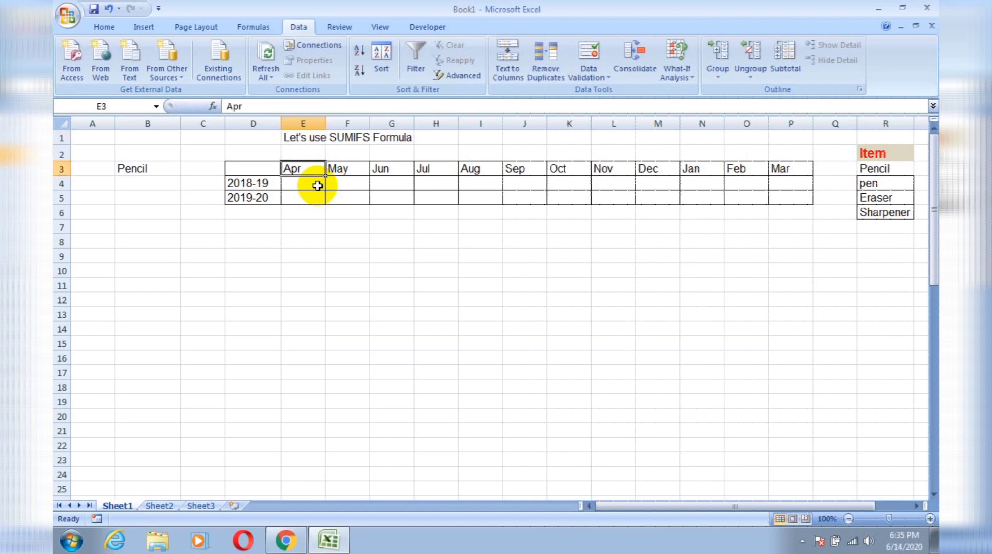
pyautogui.write('sumif')
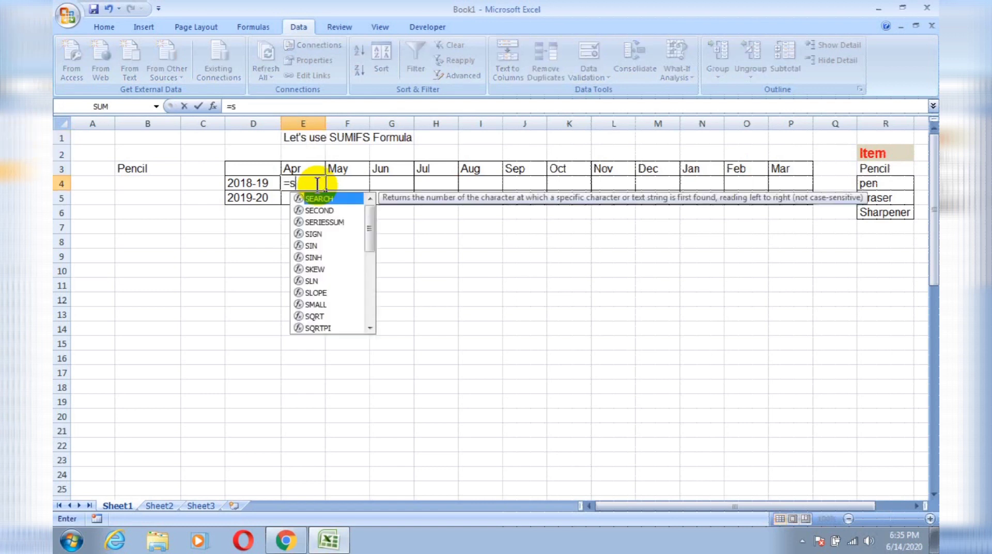
pyautogui.write('s')
pyautogui.press('Tab')
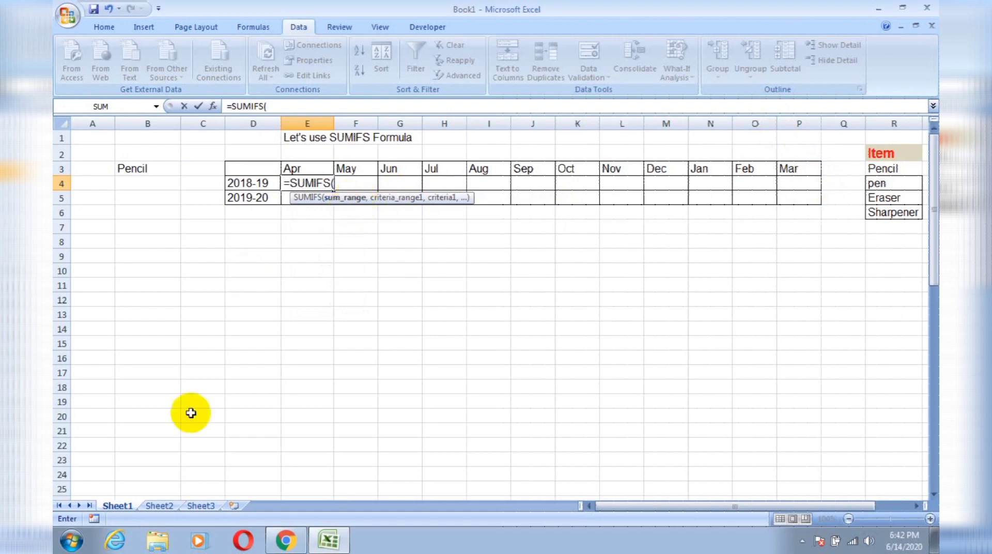
# Set the formula's sum range to Sheet2's Total Price column as the absolute reference $I$4:$I$58.
pyautogui.click(160, 506)
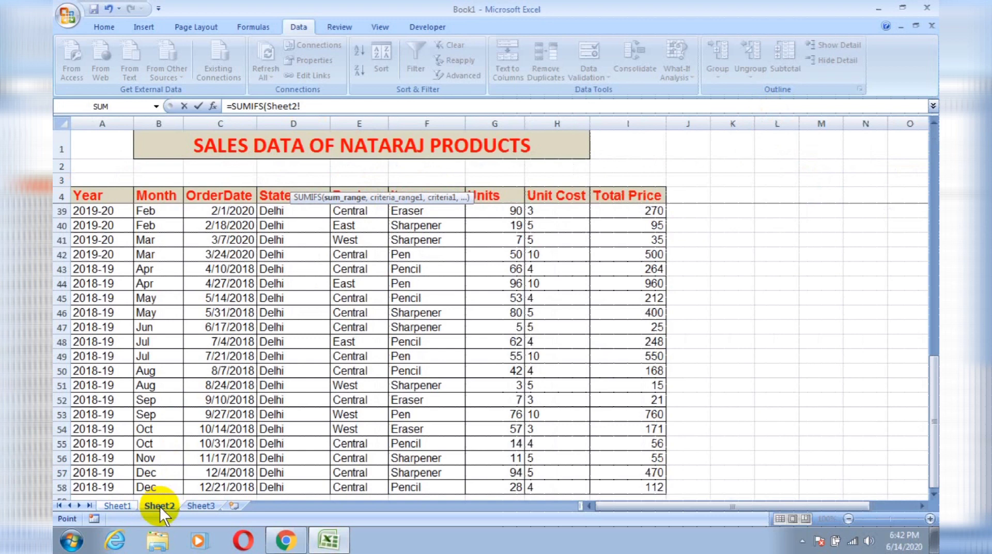
pyautogui.click(641, 198)
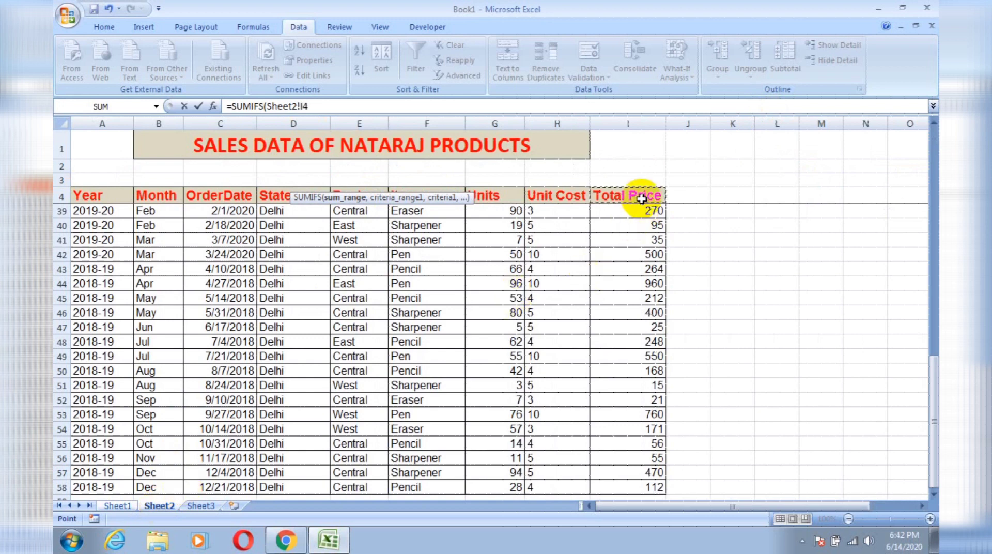
pyautogui.hotkey('ctrl', 'shift', 'Down')
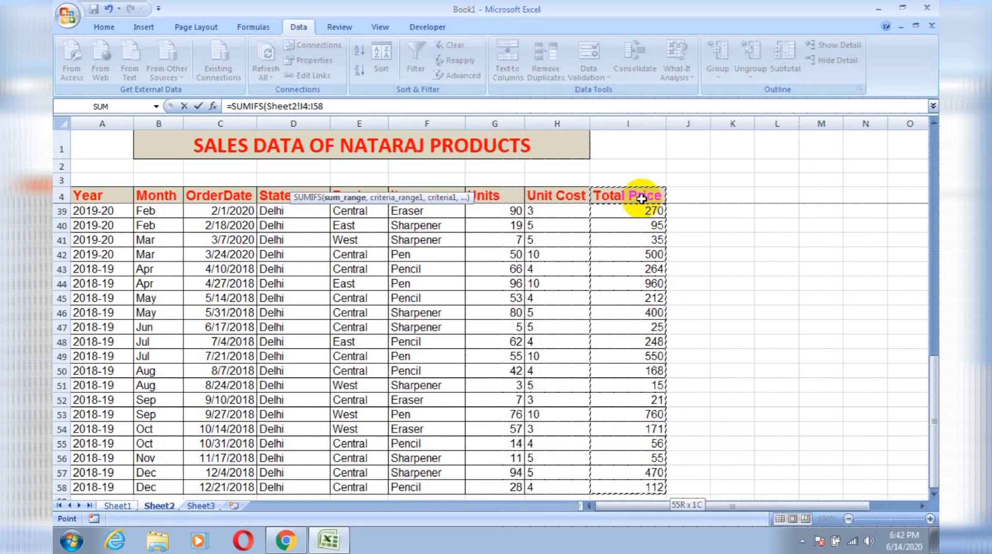
pyautogui.click(306, 105)
pyautogui.press('F4')
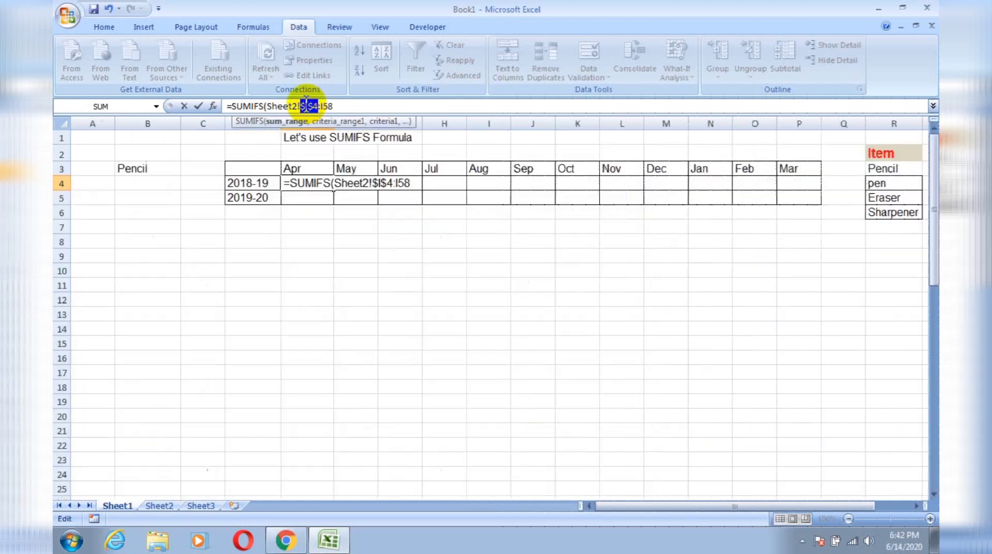
pyautogui.doubleClick(324, 106)
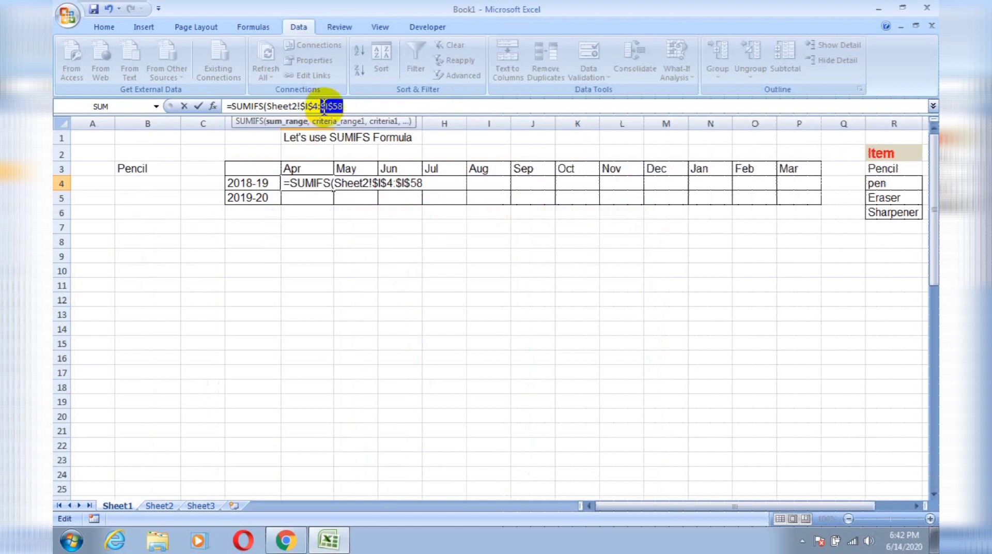
pyautogui.press('F4')
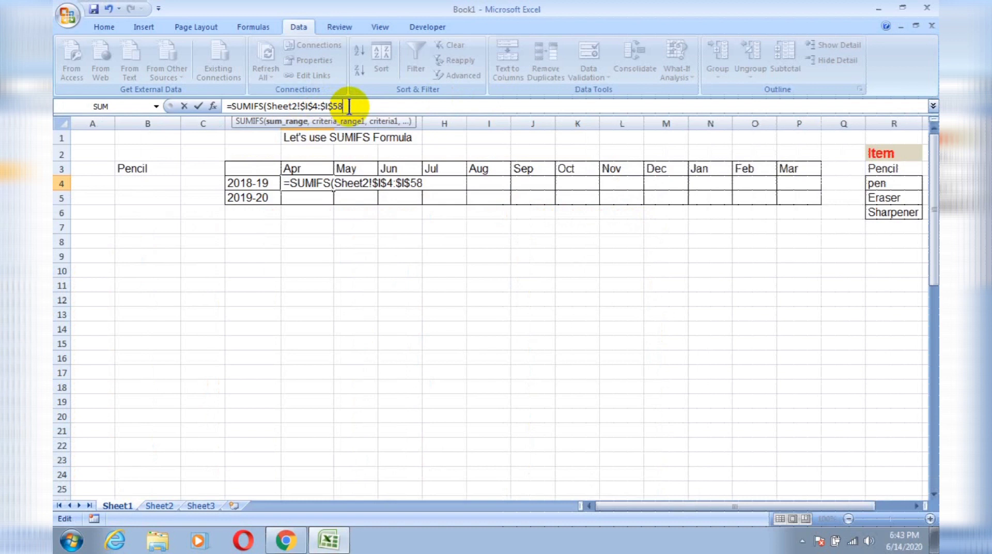
pyautogui.write(',')
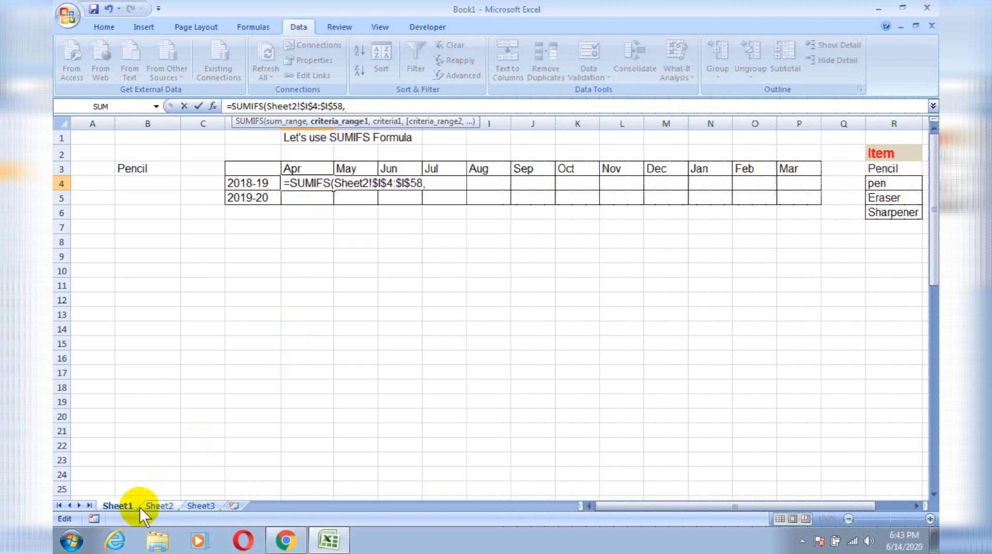
# Add Sheet2's Month column as the absolute criteria range $B$4:$B$58, with the Apr heading in Sheet1's E3 as its criterion.
pyautogui.click(158, 506)
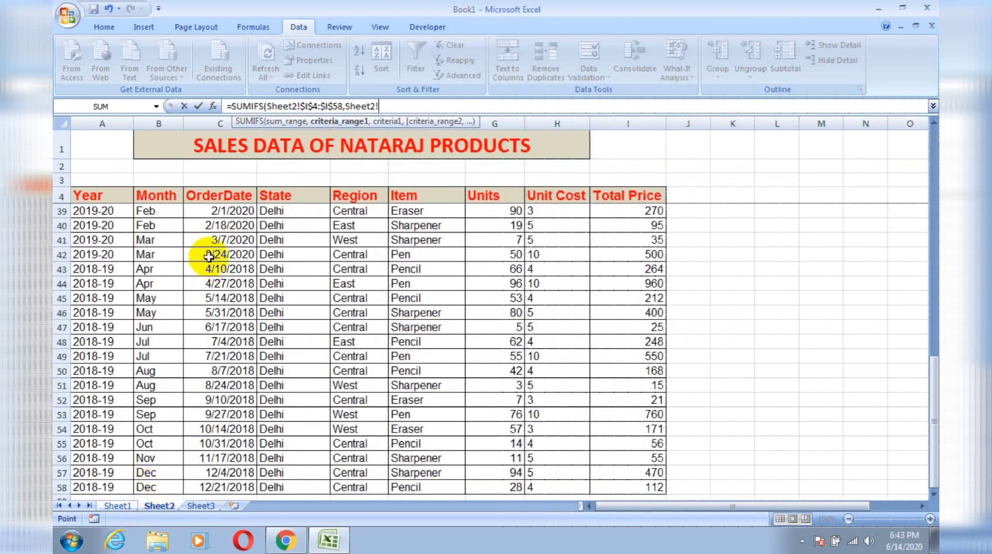
pyautogui.click(155, 194)
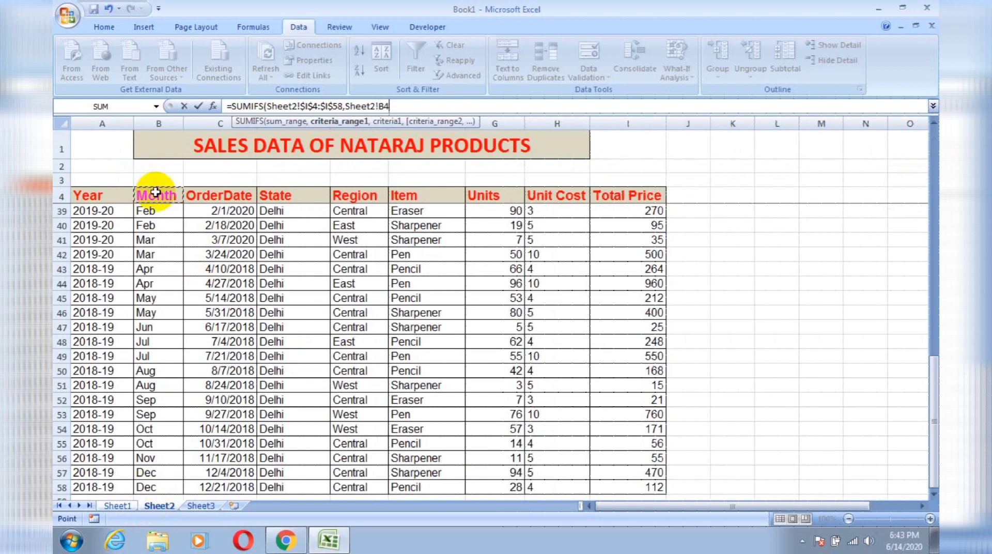
pyautogui.hotkey('ctrl', 'shift', 'Down')
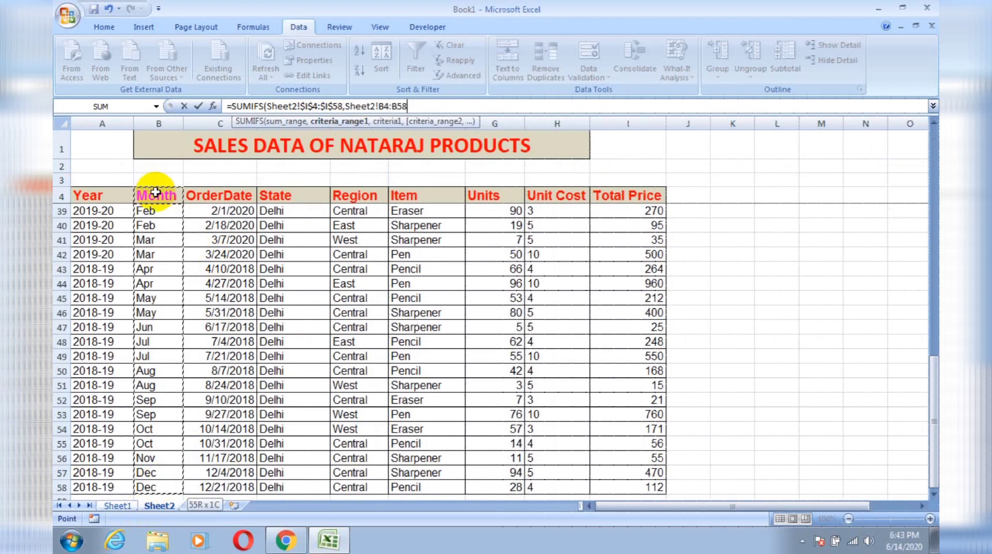
pyautogui.click(383, 106)
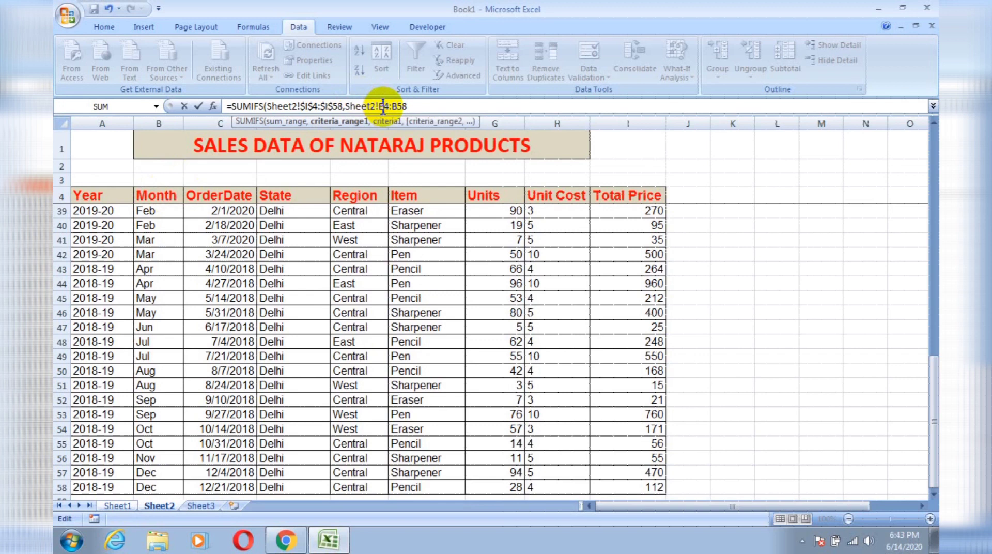
pyautogui.press('F4')
pyautogui.click(411, 106)
pyautogui.press('F4')
pyautogui.click(438, 106)
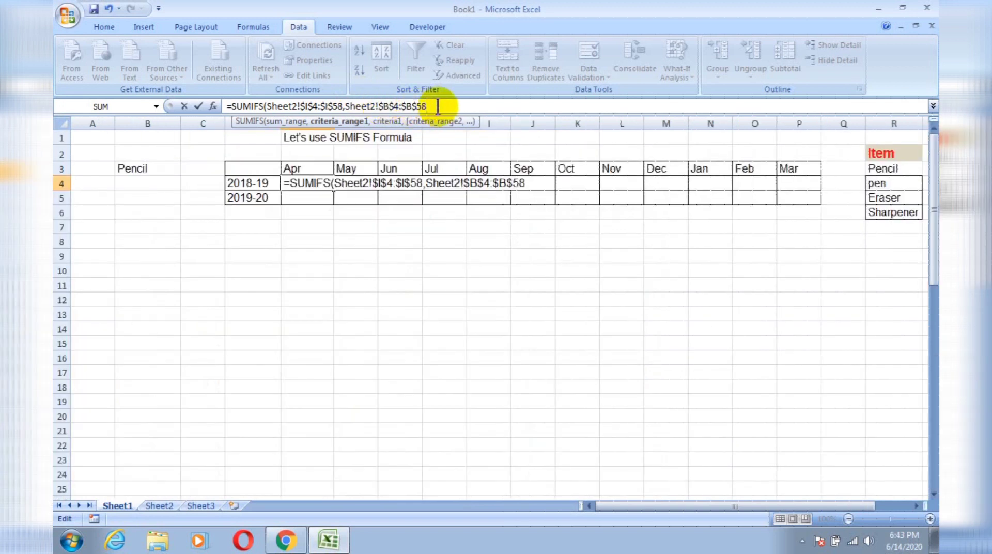
pyautogui.write(',')
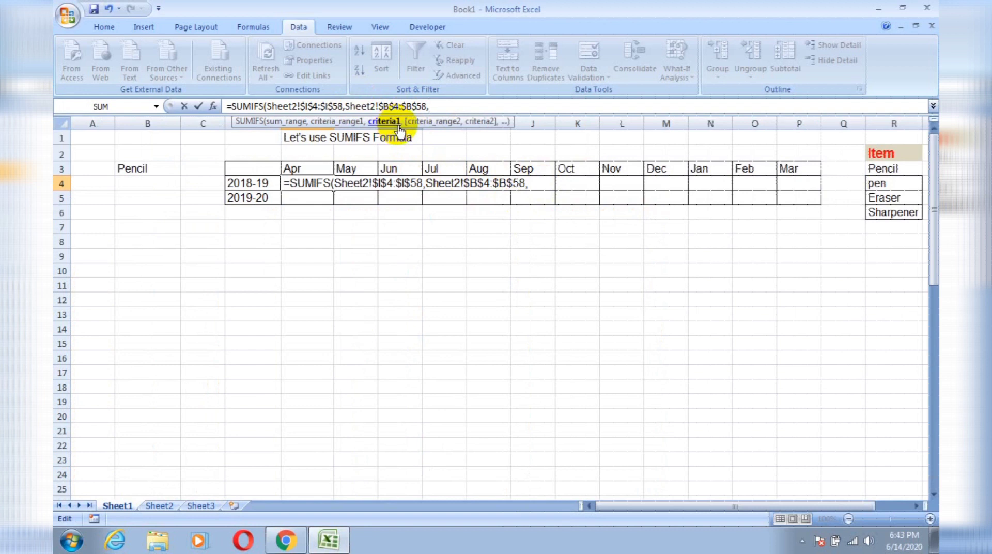
pyautogui.click(317, 170)
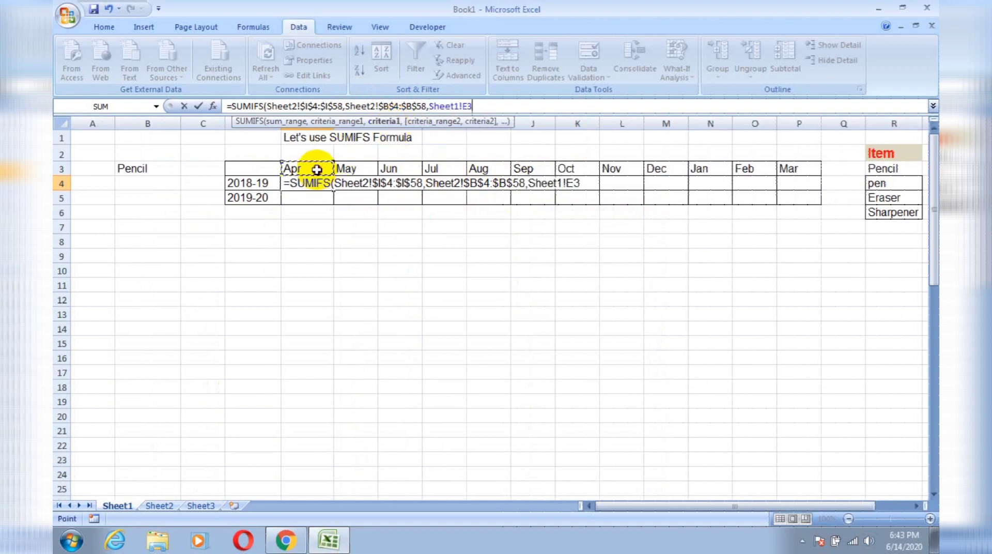
pyautogui.hotkey('shift', 'Right')
pyautogui.hotkey('shift', 'Right')
pyautogui.hotkey('shift', 'Right')
pyautogui.hotkey('shift', 'Right')
pyautogui.hotkey('shift', 'Right')
pyautogui.hotkey('shift', 'Right')
pyautogui.hotkey('shift', 'Right')
pyautogui.hotkey('shift', 'Right')
pyautogui.hotkey('shift', 'Right')
pyautogui.hotkey('shift', 'Right')
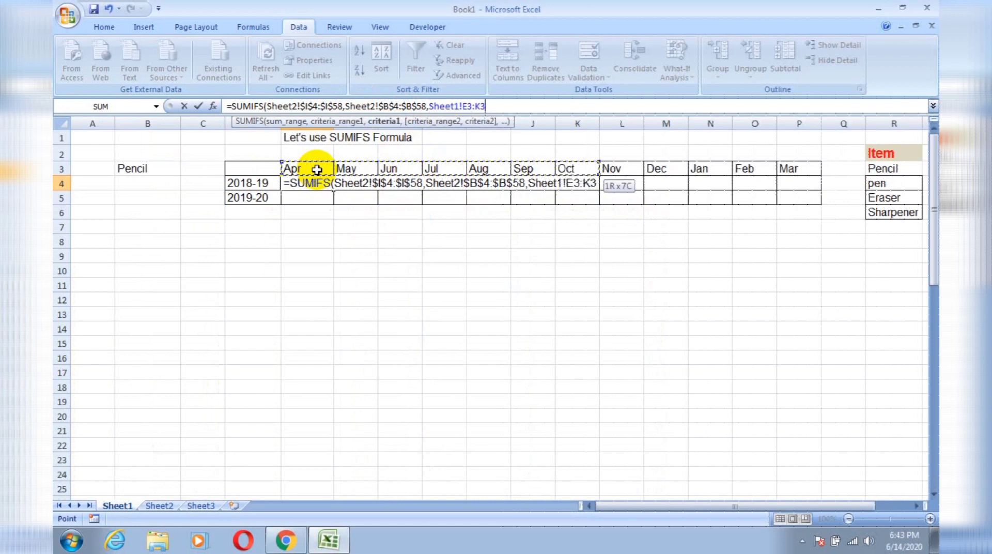
pyautogui.hotkey('shift', 'Right')
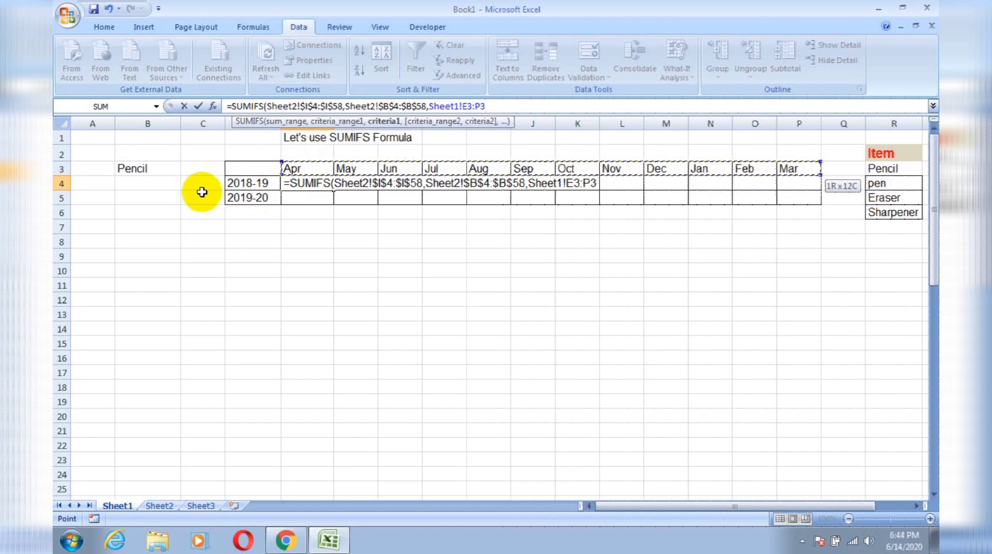
pyautogui.press('BackSpace')
pyautogui.press('BackSpace')
pyautogui.press('BackSpace')
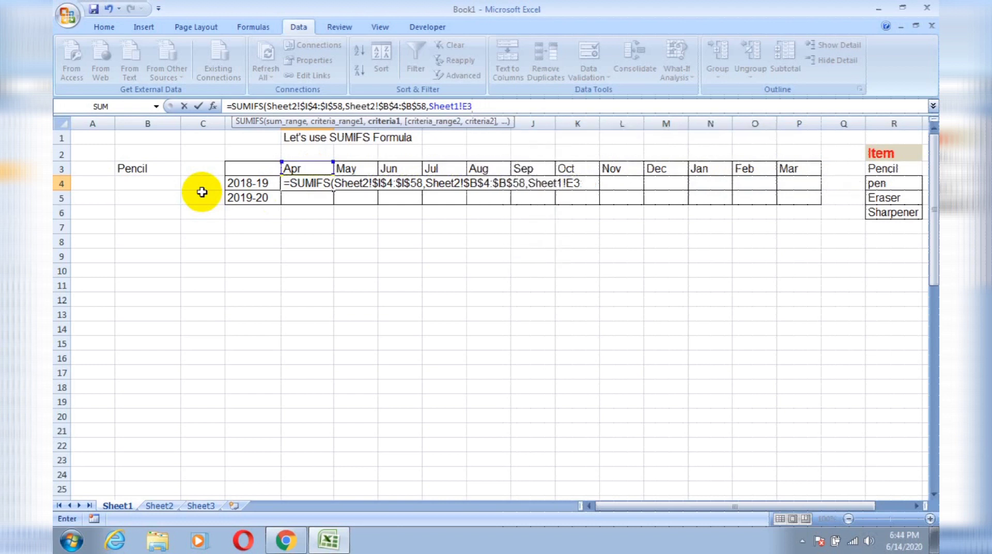
# Confirm the formula in E4 and reopen it to lock the row of its month criterion as E$3.
pyautogui.press('Left')
pyautogui.press('Right')
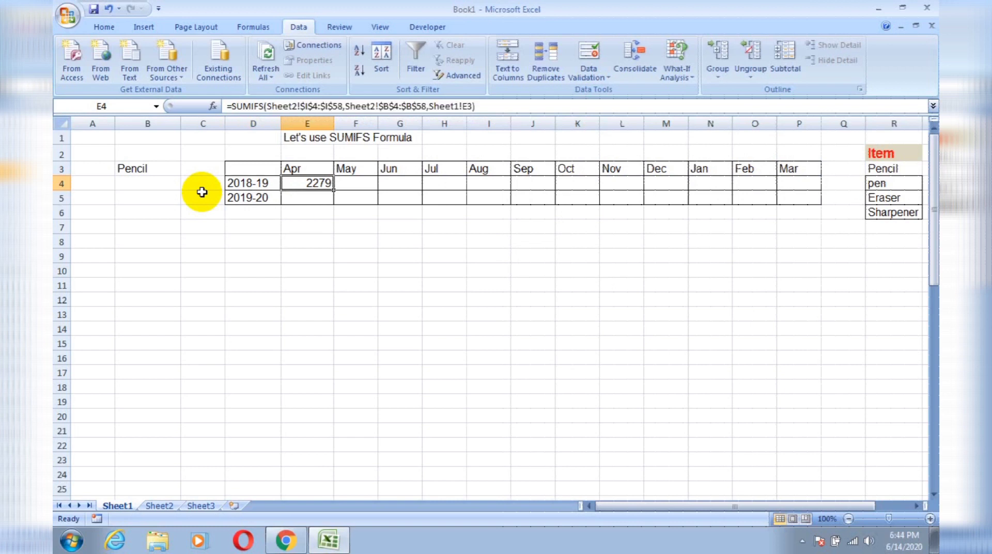
pyautogui.press('F2')
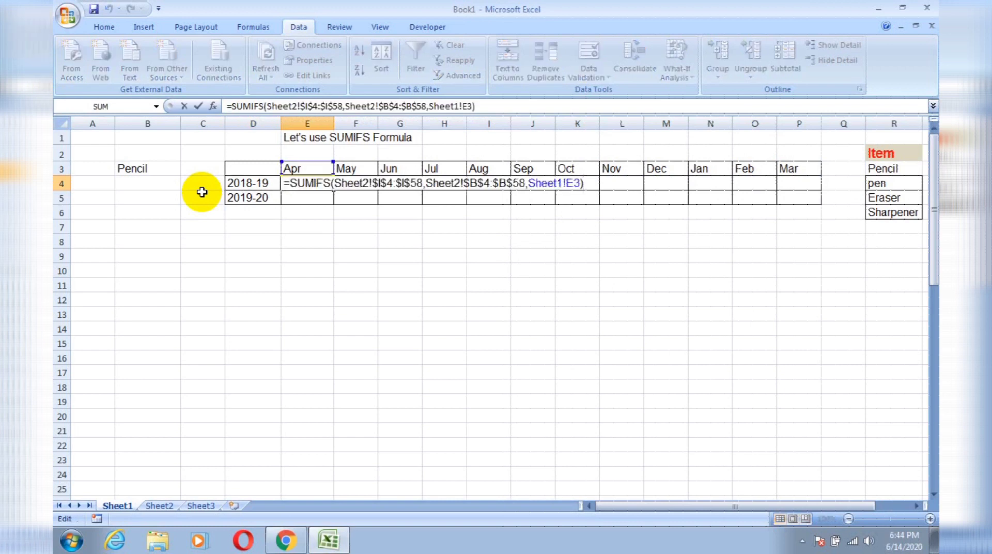
pyautogui.press('BackSpace')
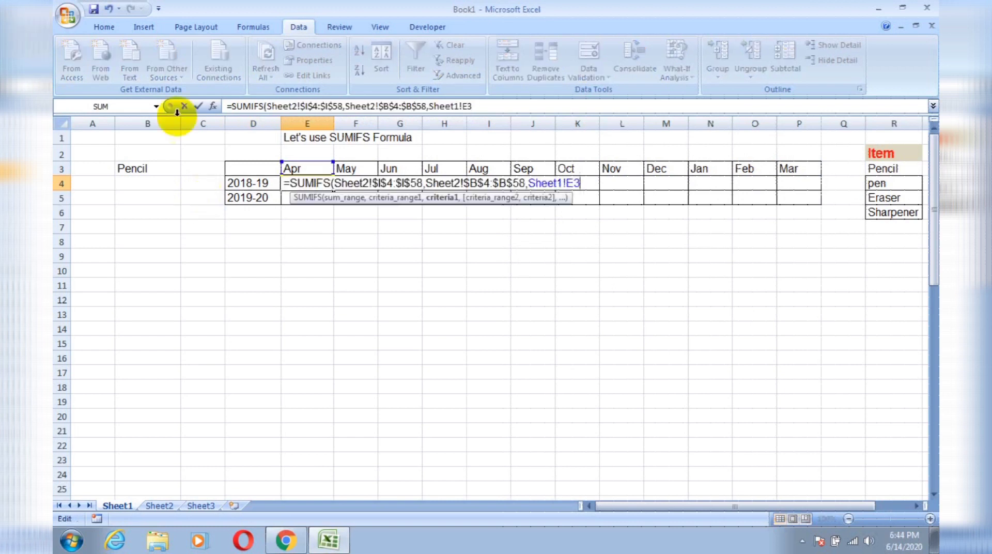
pyautogui.click(468, 106)
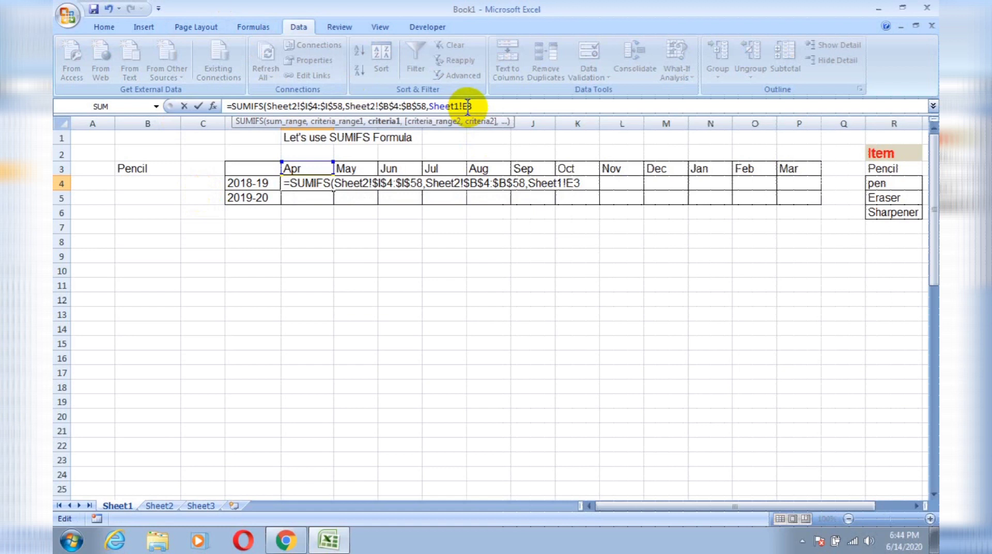
pyautogui.click(468, 107)
pyautogui.write('$3')
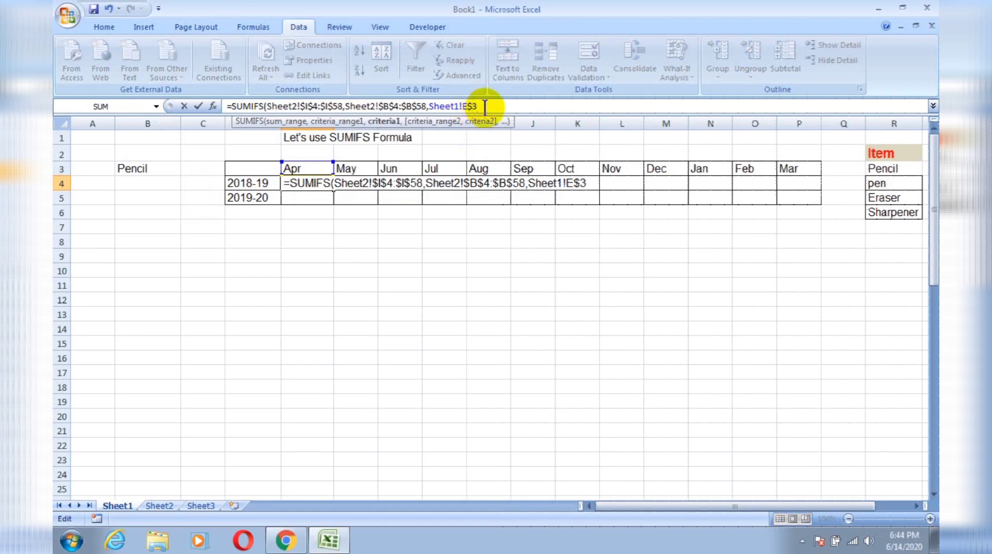
pyautogui.write(',')
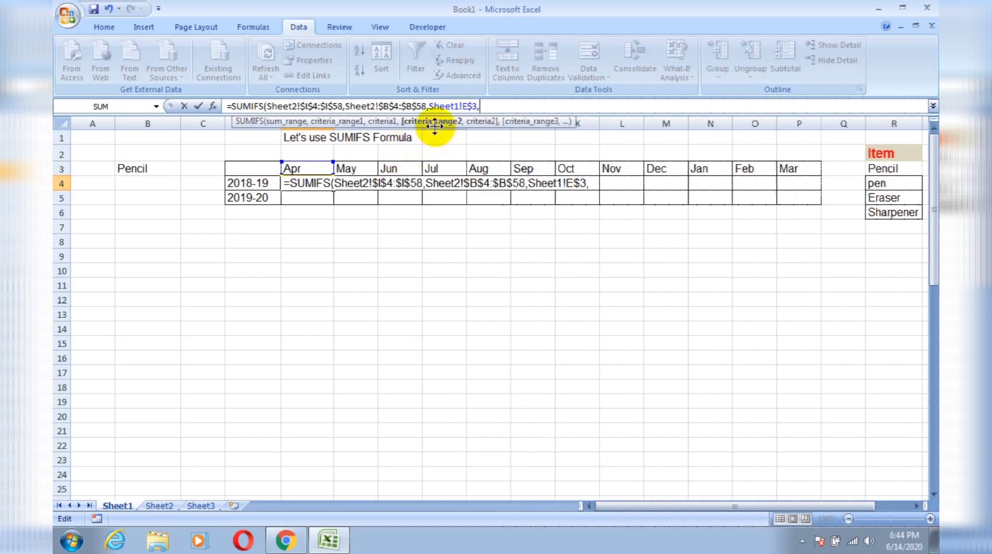
# Add Sheet2's Year column as the second criteria range with the absolute reference $A$4:$A$58.
pyautogui.click(170, 505)
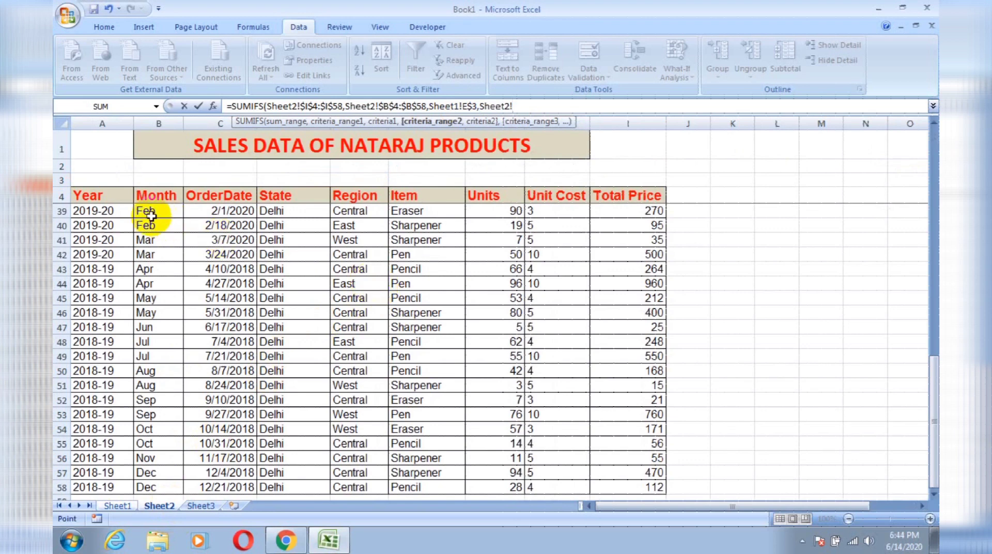
pyautogui.click(116, 197)
pyautogui.hotkey('ctrl', 'shift', 'Down')
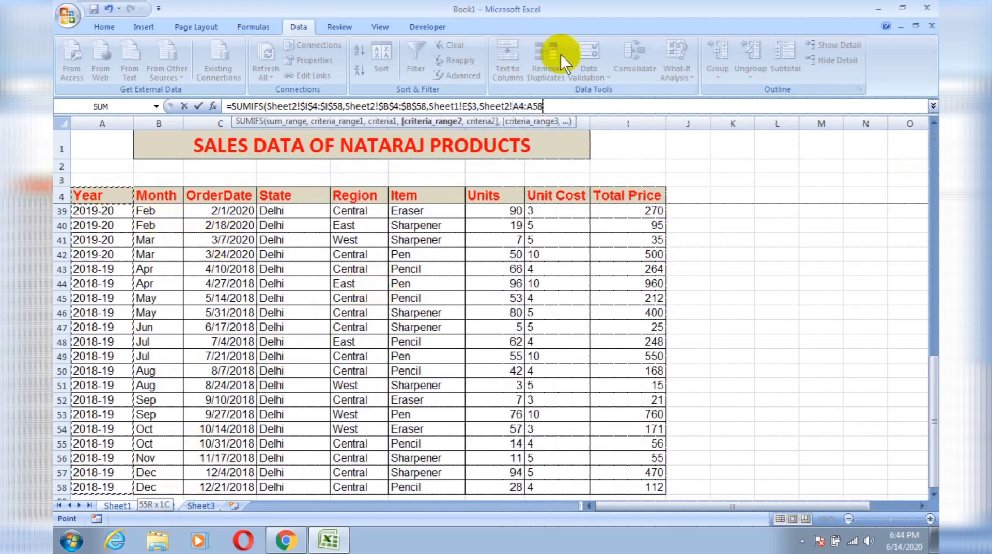
pyautogui.click(522, 106)
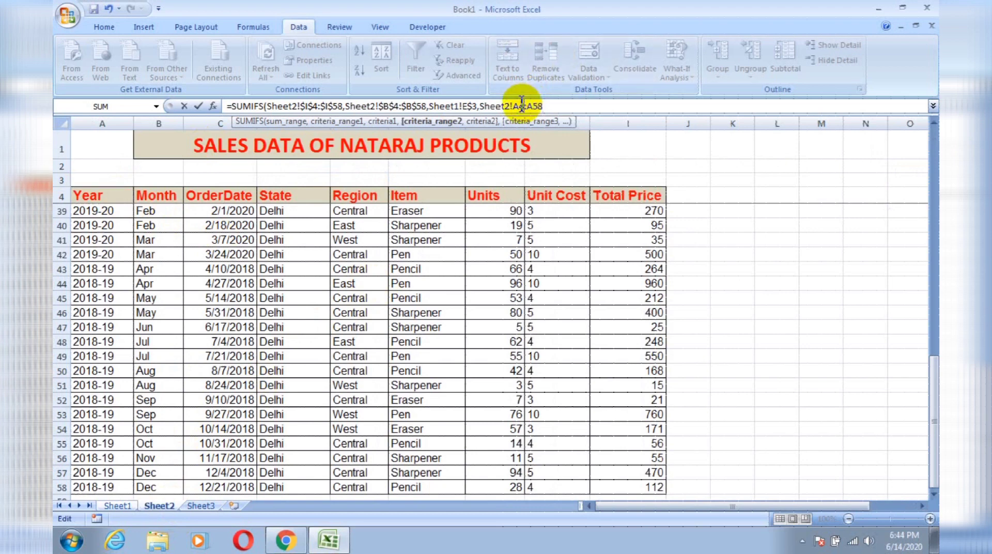
pyautogui.press('F4')
pyautogui.click(547, 107)
pyautogui.press('F4')
pyautogui.click(575, 109)
pyautogui.write(',')
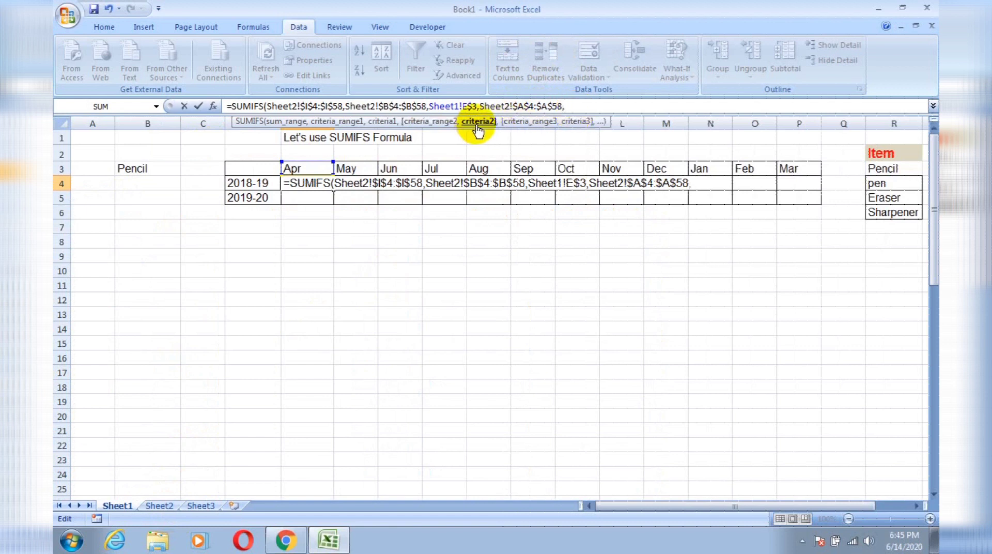
# Use the 2018-19 label in Sheet1's D4 as the second criterion, locking its column as $D4.
pyautogui.click(256, 186)
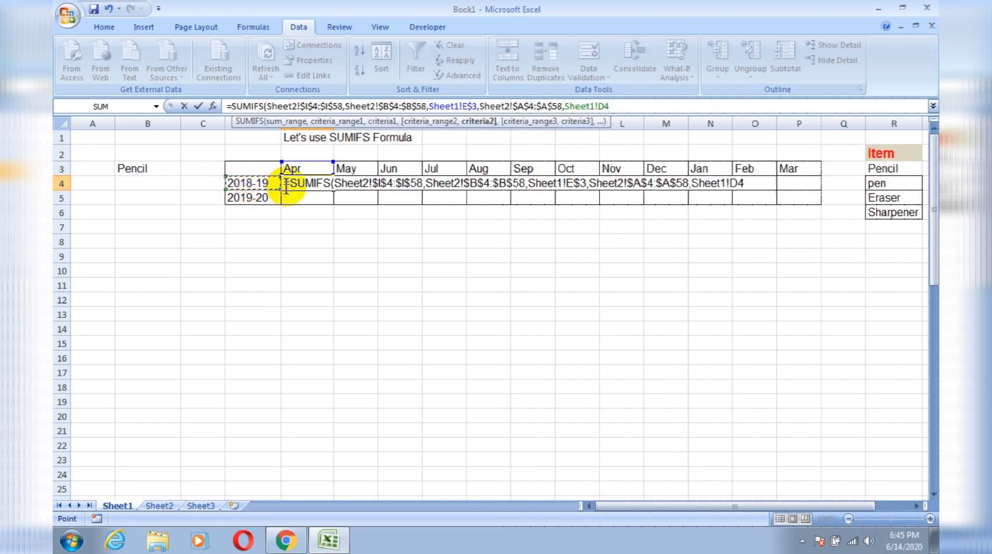
pyautogui.click(599, 106)
pyautogui.write('$3')
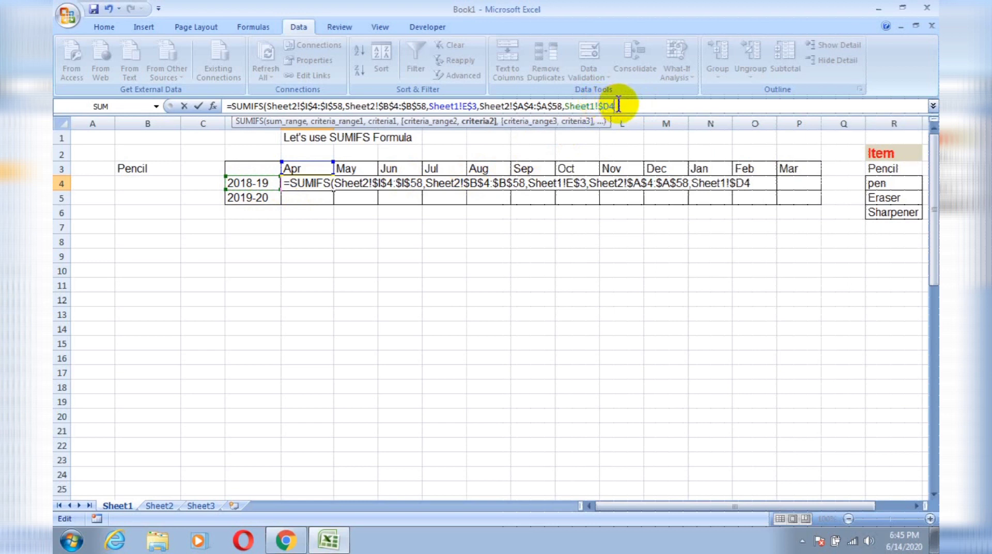
pyautogui.write(',')
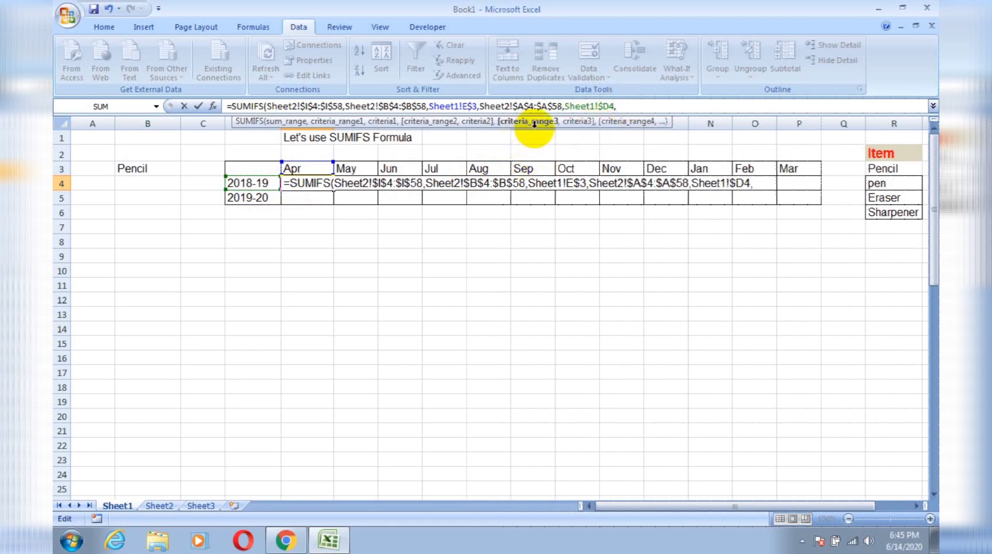
# Add Sheet2's Item column as the third criteria range with the absolute reference $F$4:$F$58.
pyautogui.click(155, 504)
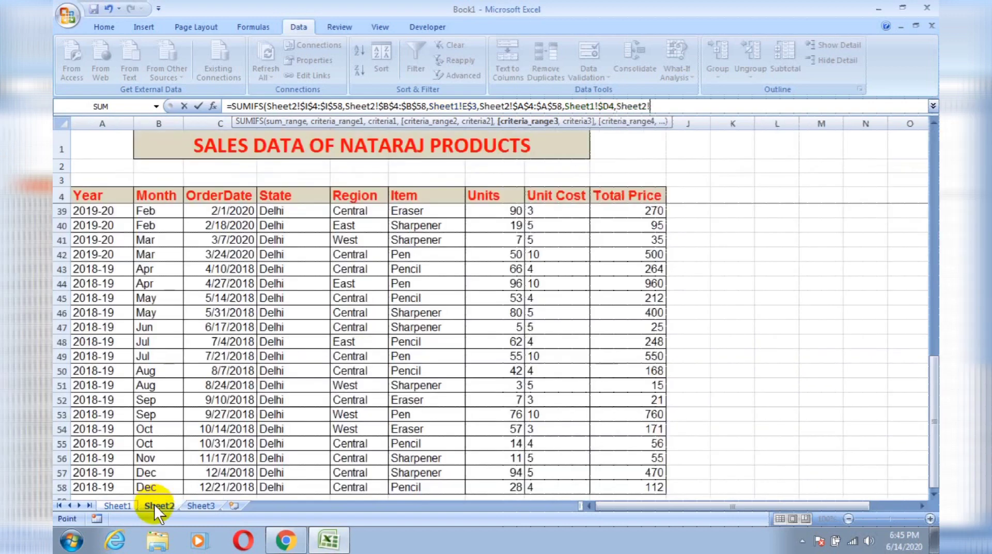
pyautogui.click(450, 191)
pyautogui.hotkey('ctrl', 'shift', 'Down')
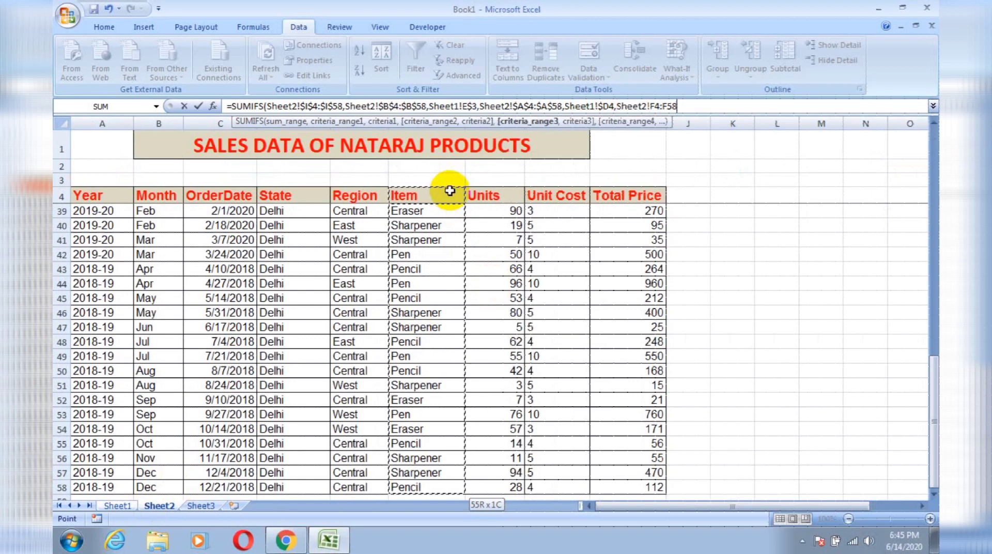
pyautogui.click(656, 107)
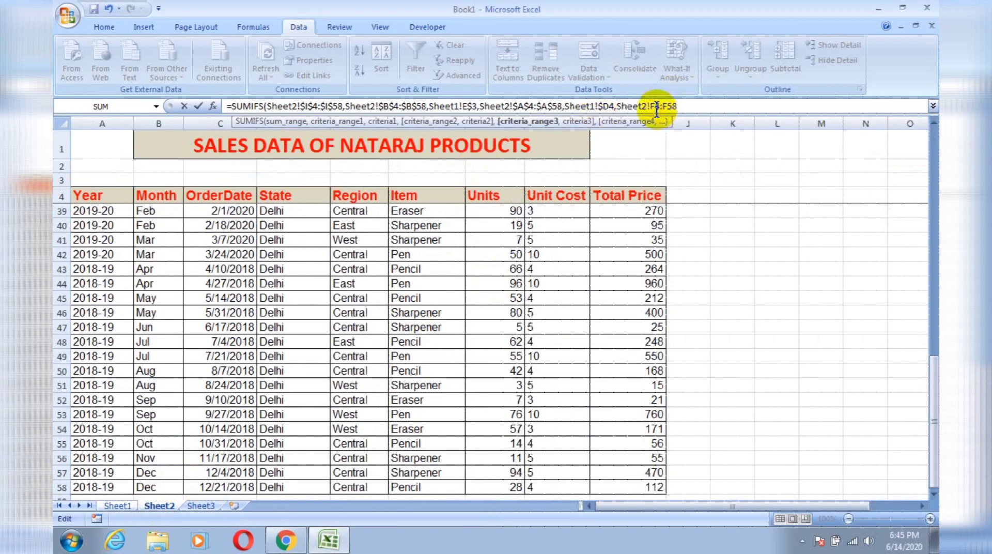
pyautogui.doubleClick(656, 107)
pyautogui.press('F4')
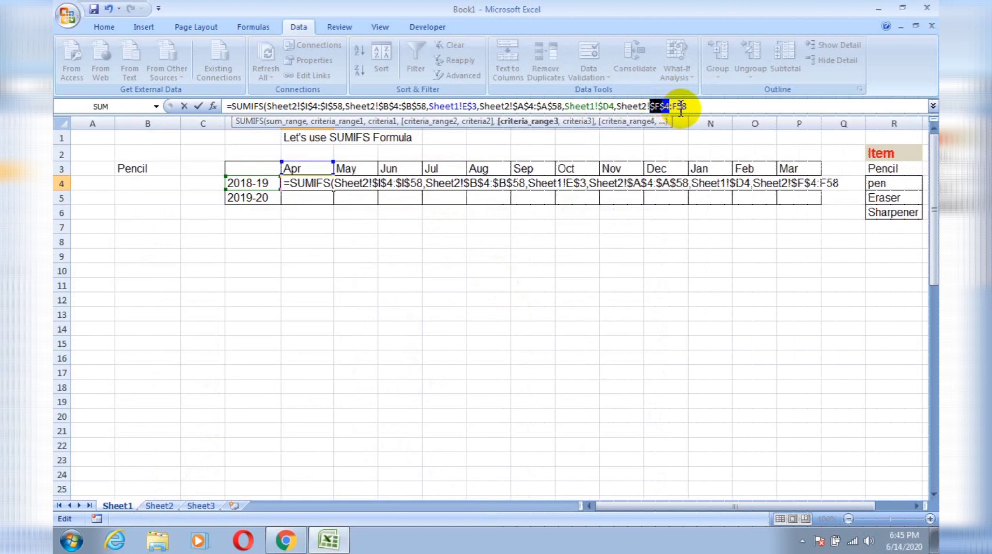
pyautogui.doubleClick(682, 107)
pyautogui.press('F4')
pyautogui.click(711, 107)
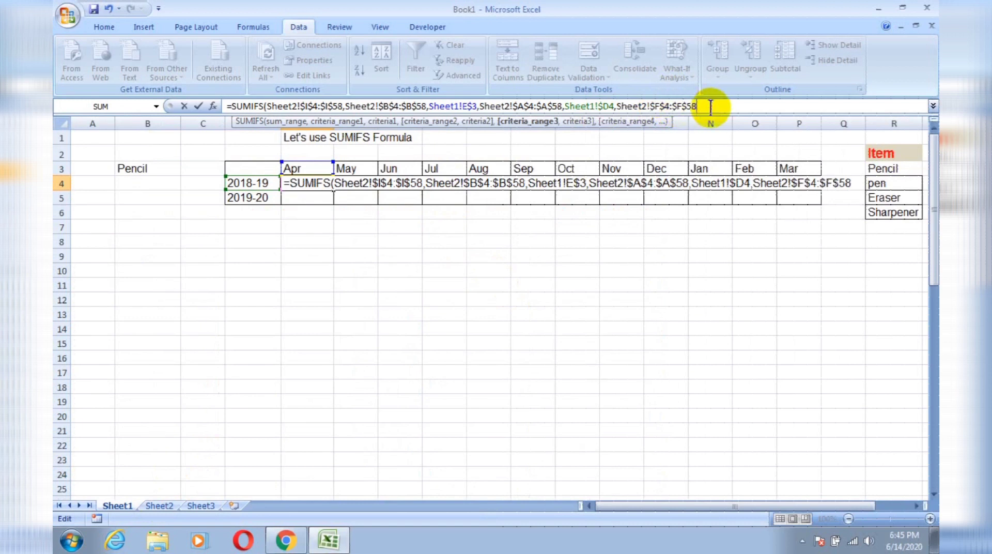
# Use the item in Sheet1's B3 as the third criterion, locked as $B$3, and complete the formula in E4.
pyautogui.write(',')
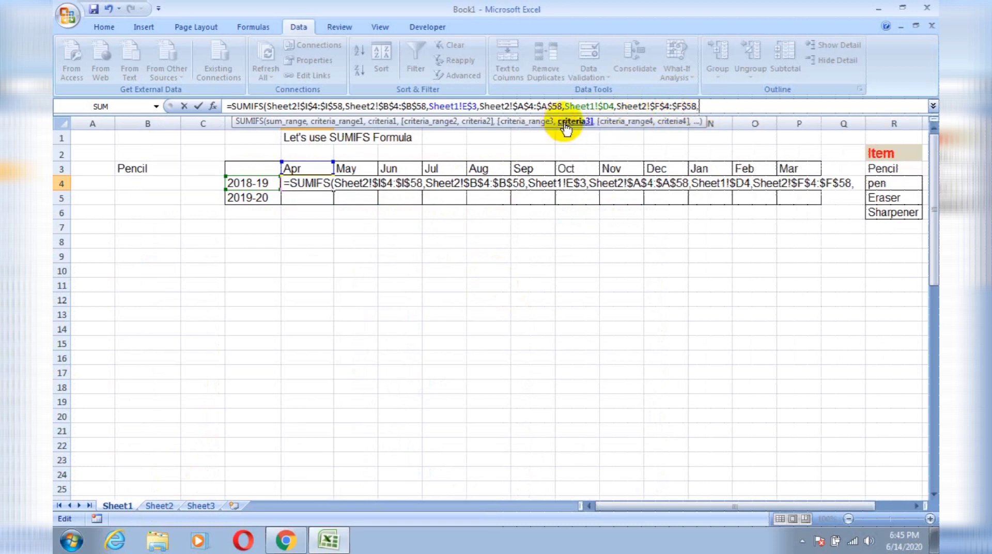
pyautogui.click(168, 169)
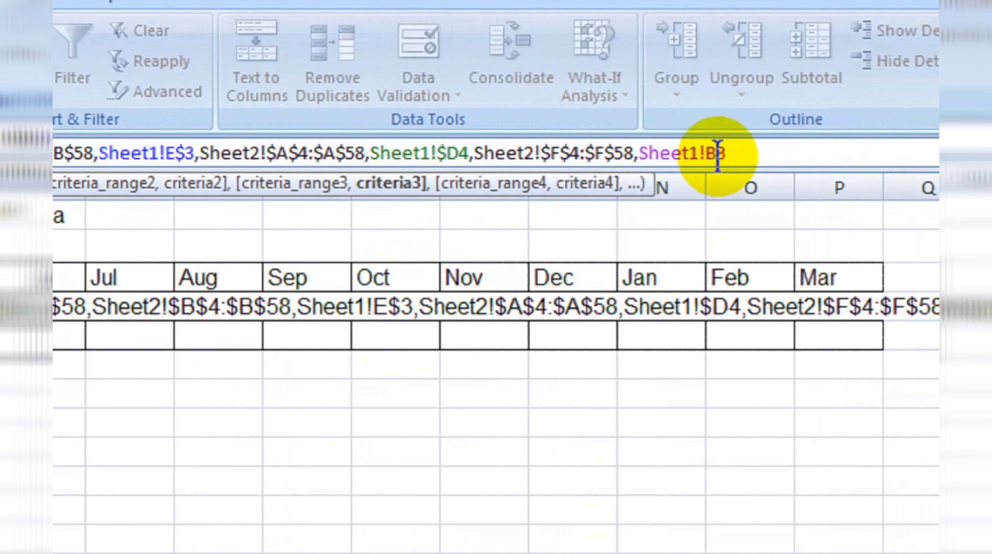
pyautogui.press('F4')
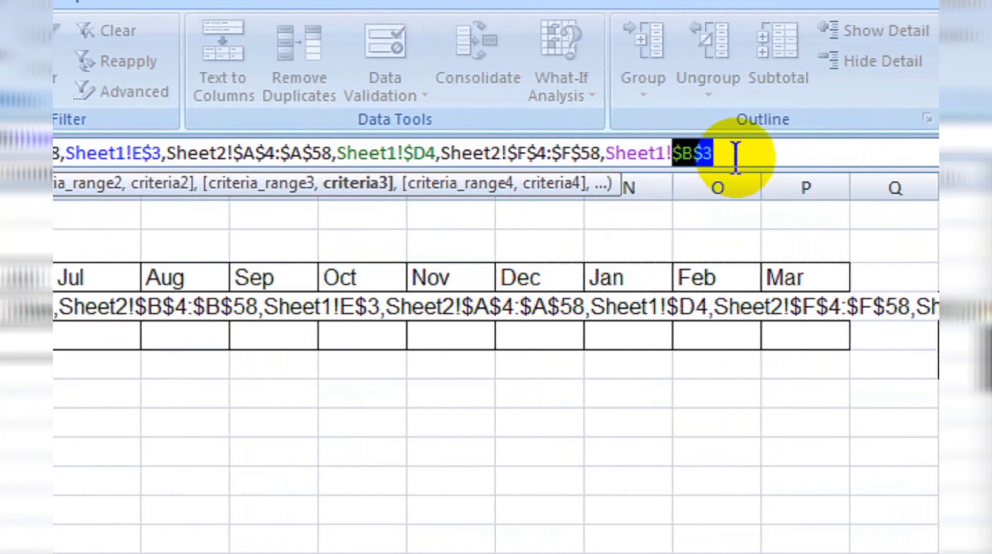
pyautogui.click(769, 157)
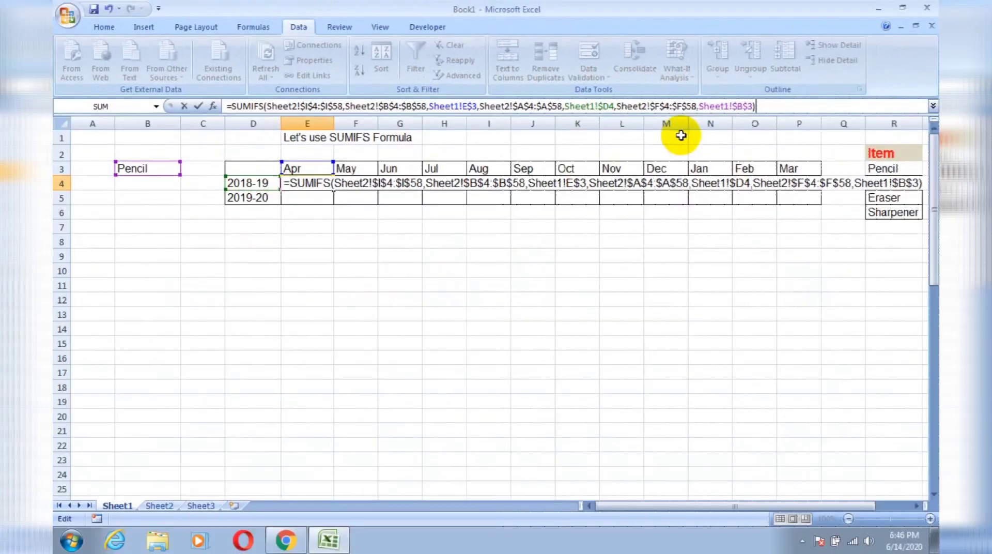
pyautogui.hotkey('ctrl', 'Return')
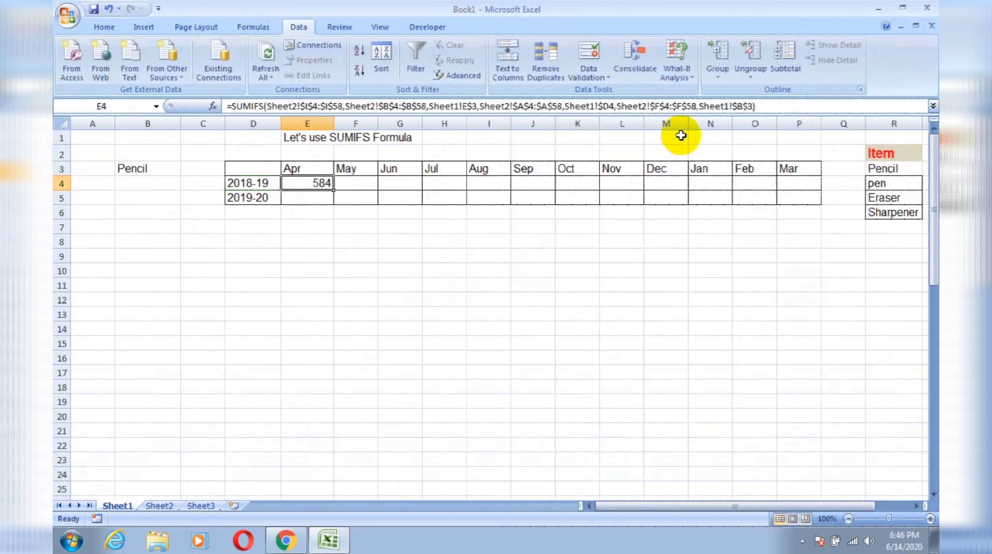
# Fill the E4 formula across the 2018-19 row to Mar, and copy it down and across the 2019-20 row.
pyautogui.moveTo(335, 191); pyautogui.dragTo(820, 178)
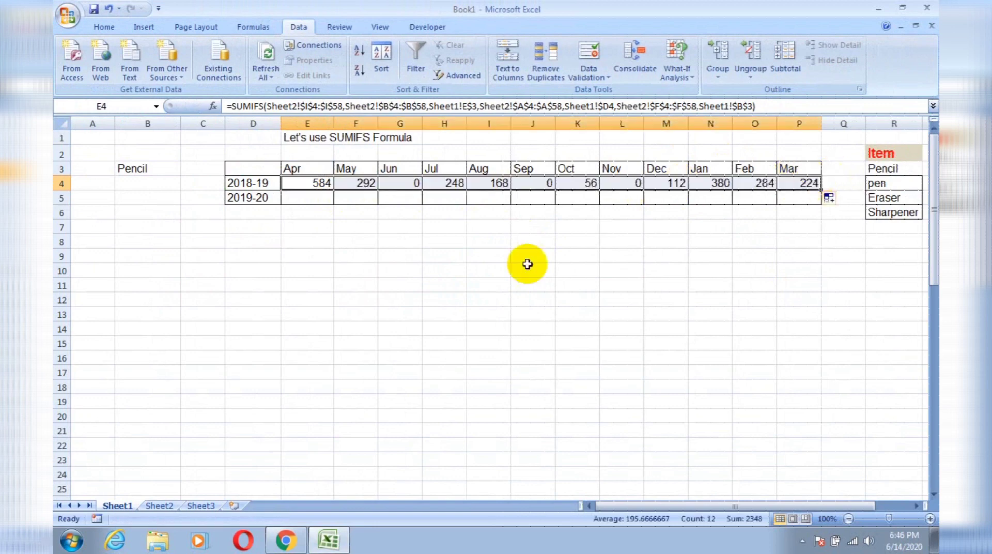
pyautogui.click(309, 186)
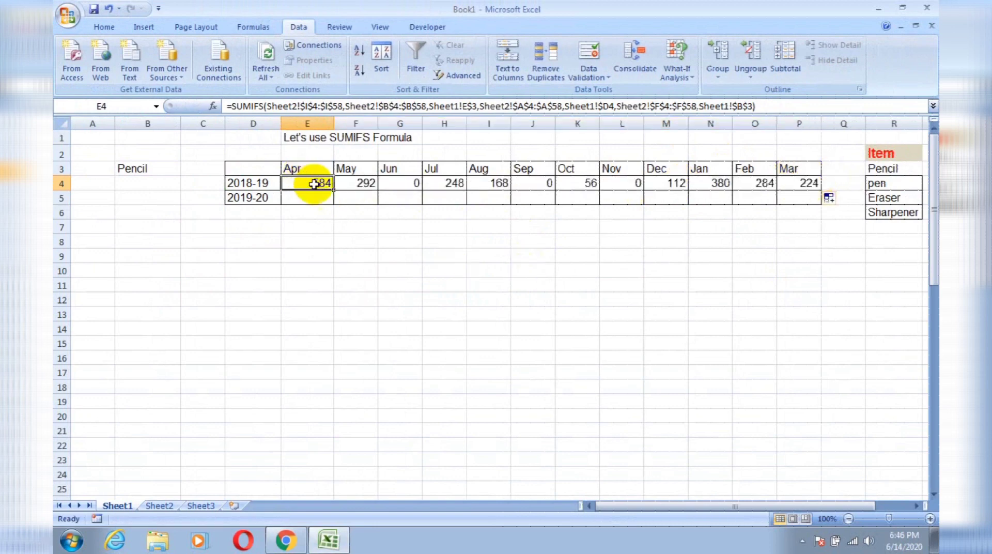
pyautogui.moveTo(333, 191); pyautogui.dragTo(334, 201)
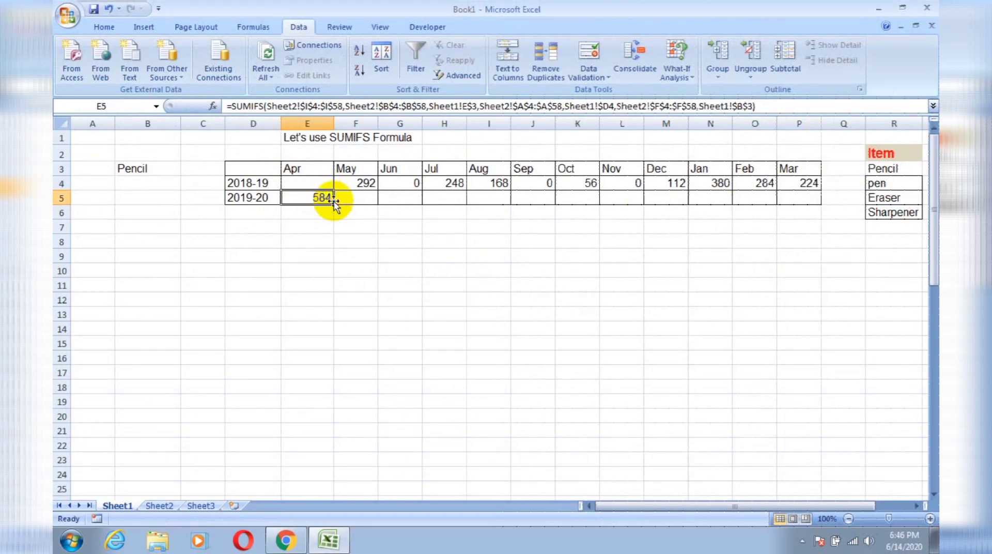
pyautogui.hotkey('ctrl', 'z')
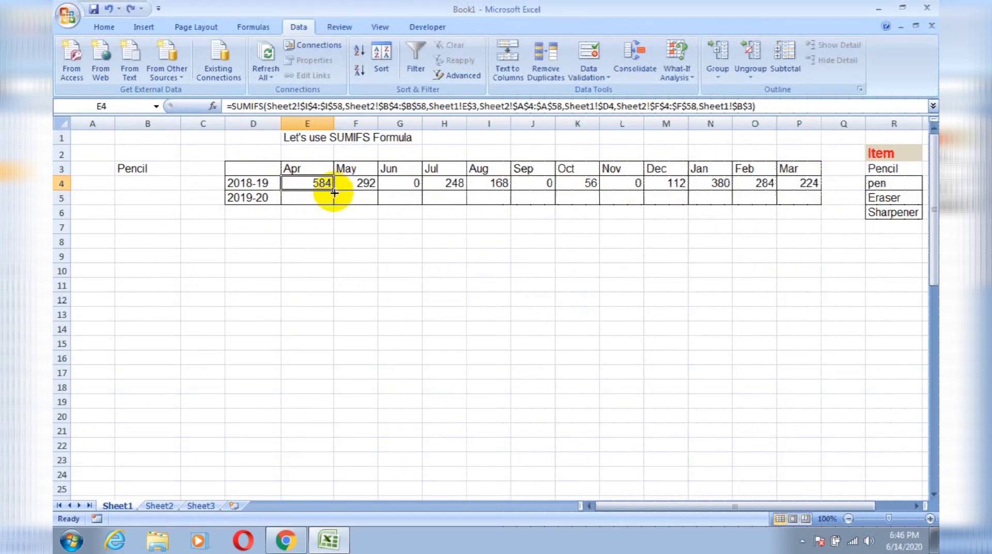
pyautogui.moveTo(334, 193); pyautogui.dragTo(334, 202)
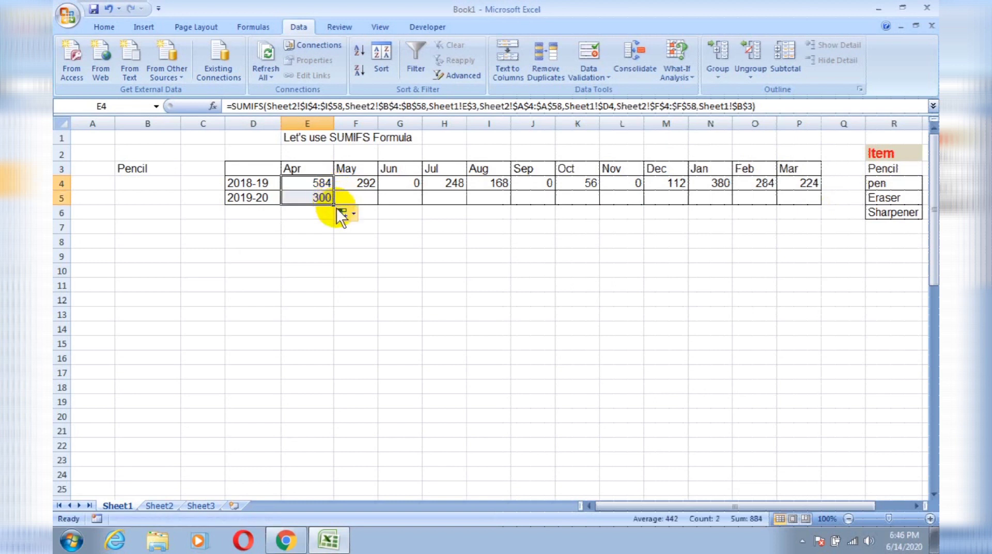
pyautogui.click(319, 196)
pyautogui.moveTo(335, 205); pyautogui.dragTo(809, 193)
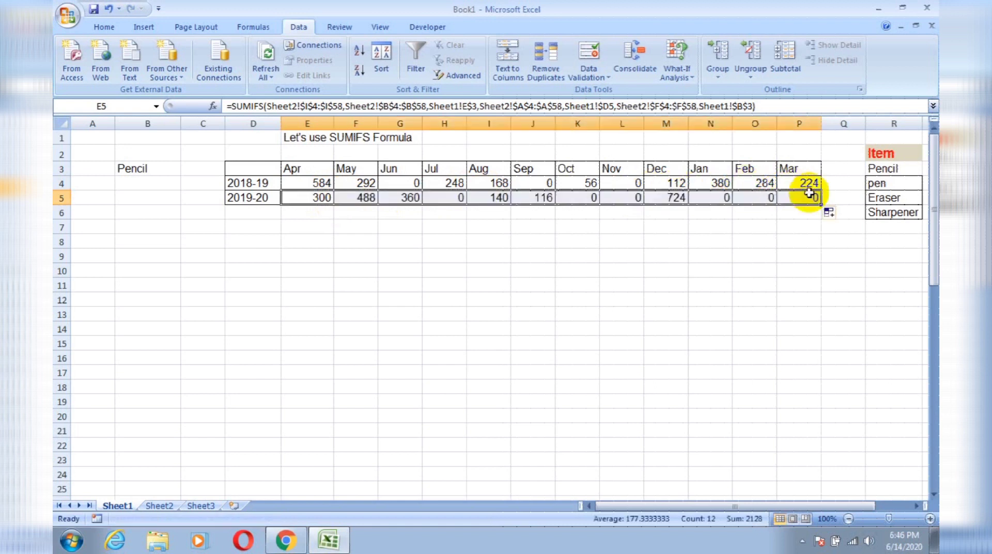
pyautogui.click(691, 274)
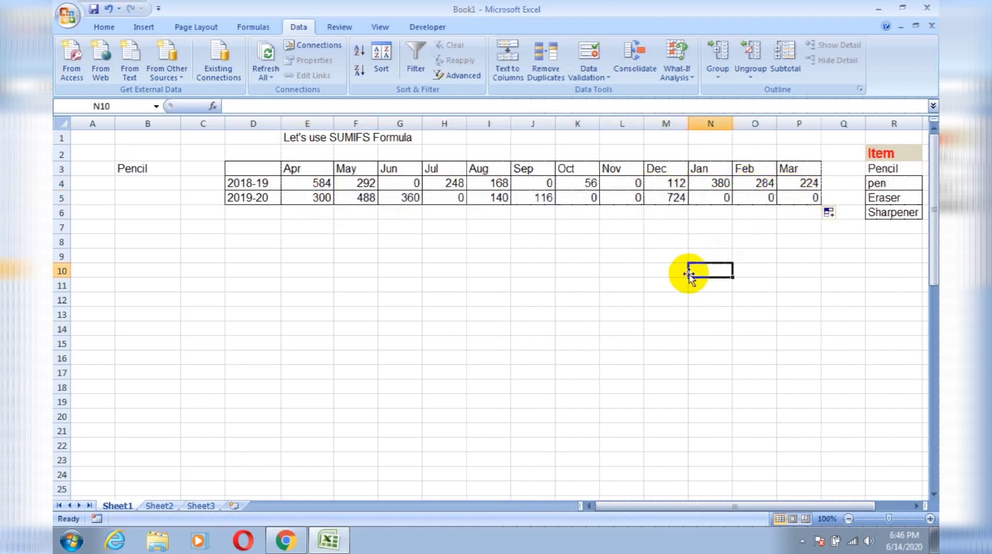
# Review the Sheet1 summary against the sales data on Sheet2 and inspect the SUMIFS formula for Sep 2018-19 in J4.
pyautogui.click(161, 506)
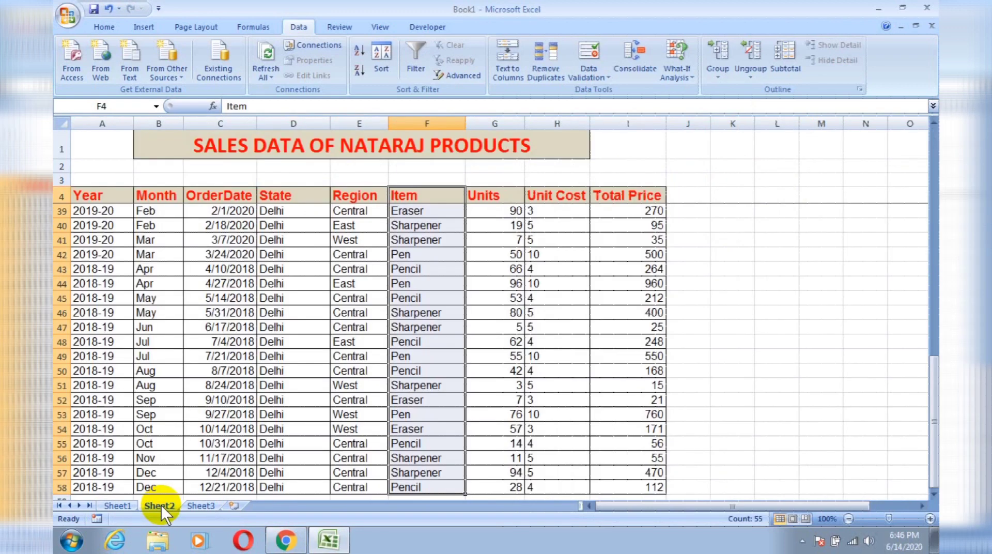
pyautogui.click(119, 506)
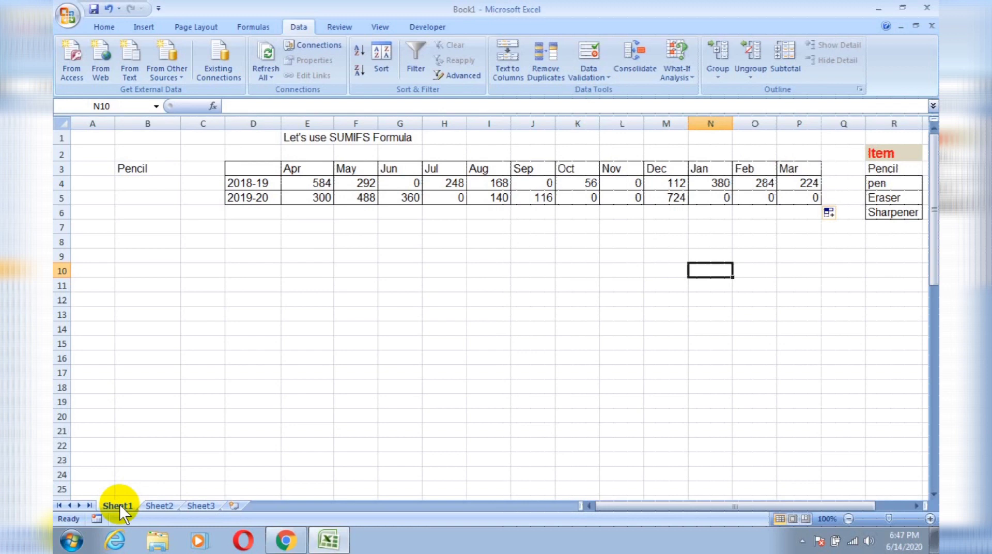
pyautogui.click(153, 507)
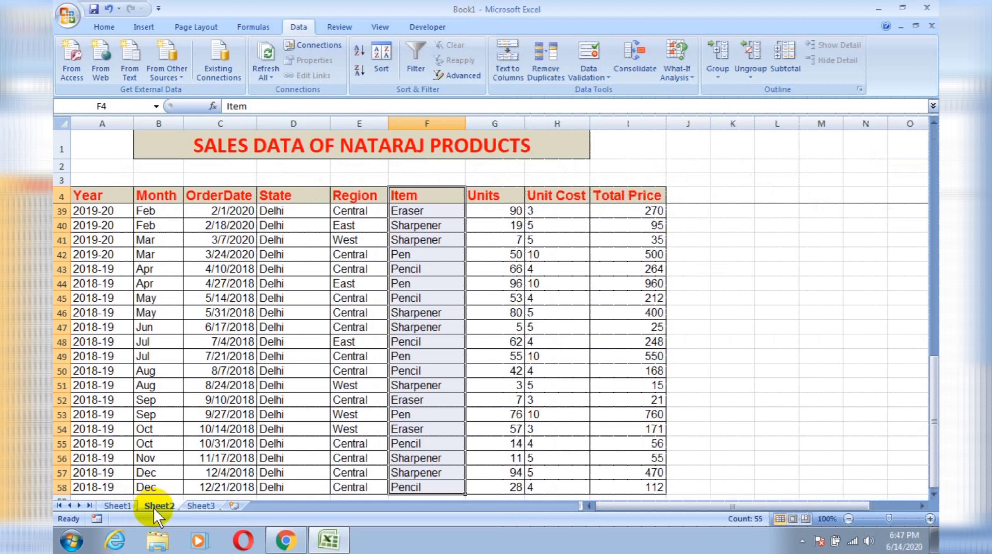
pyautogui.click(193, 508)
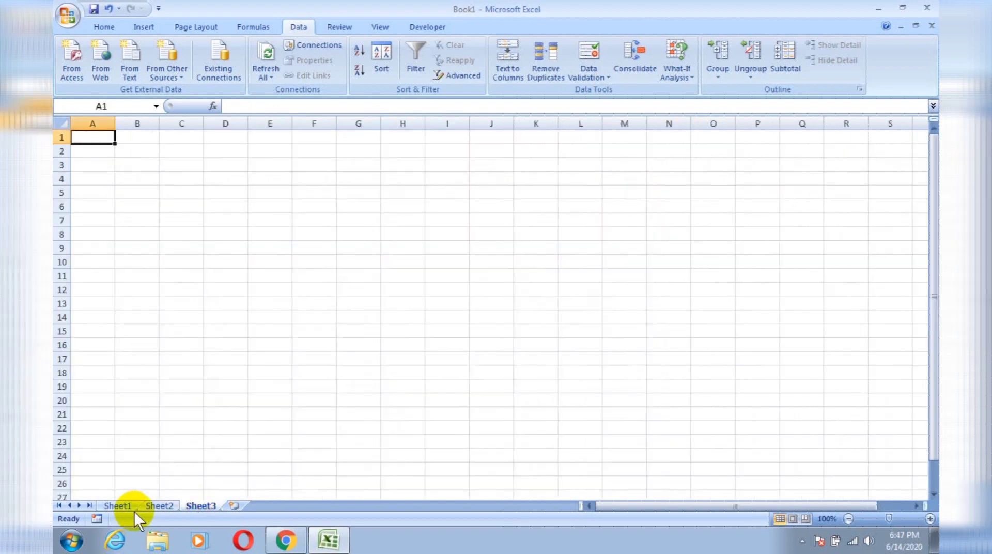
pyautogui.click(127, 505)
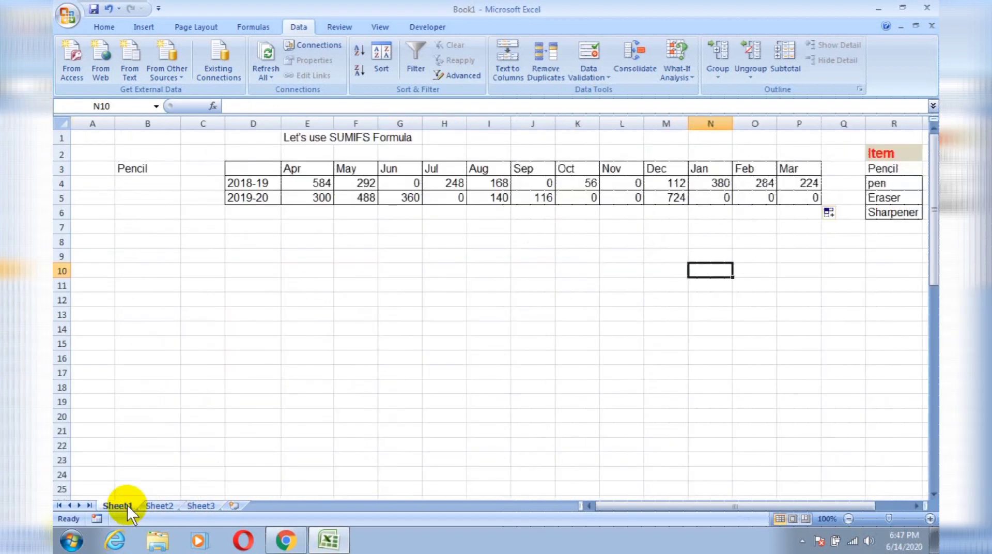
pyautogui.doubleClick(535, 183)
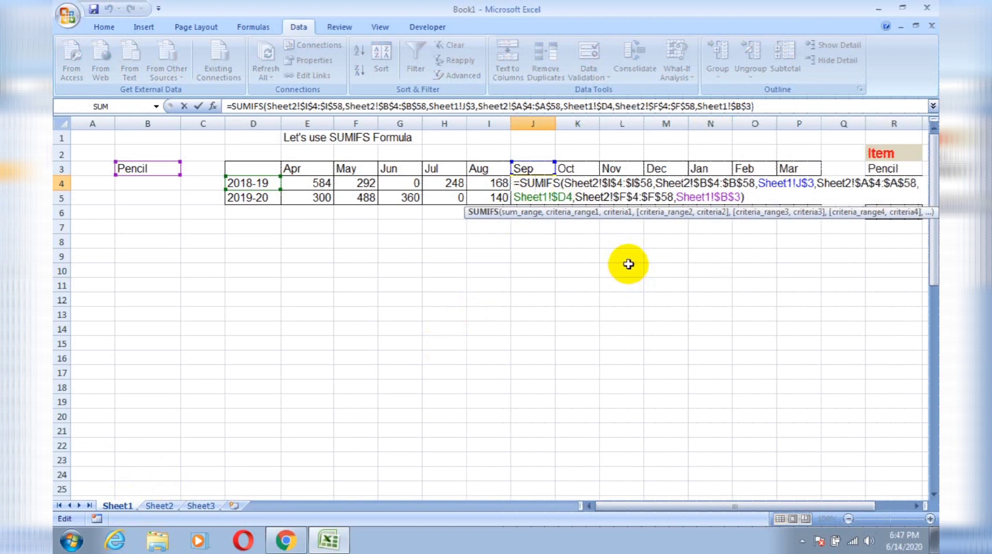
pyautogui.press('Return')
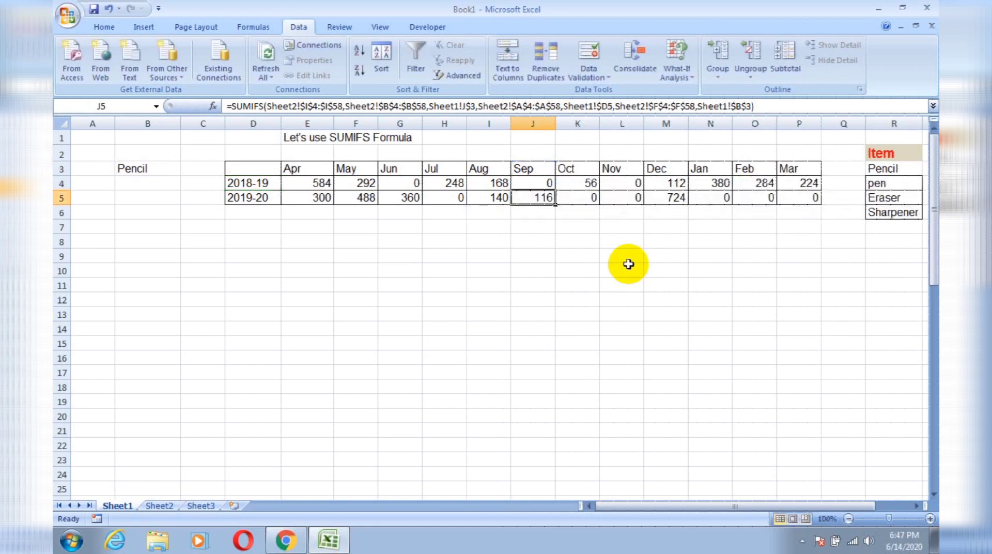
pyautogui.press('Up')
pyautogui.press('Left')
pyautogui.press('Left')
pyautogui.press('Left')
pyautogui.press('Left')
pyautogui.press('Left')
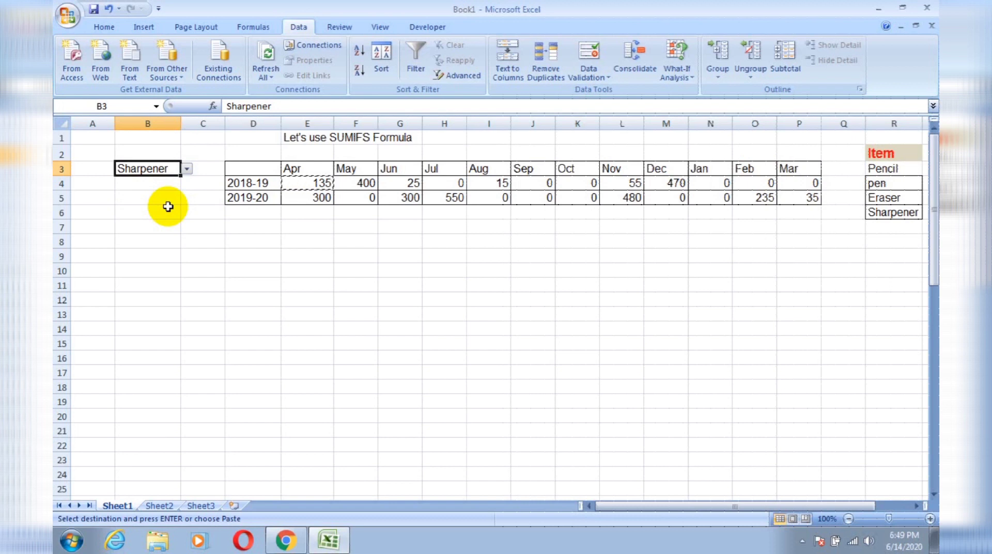
# Choose Pencil as the item in Sheet1's B3.
pyautogui.click(168, 207)
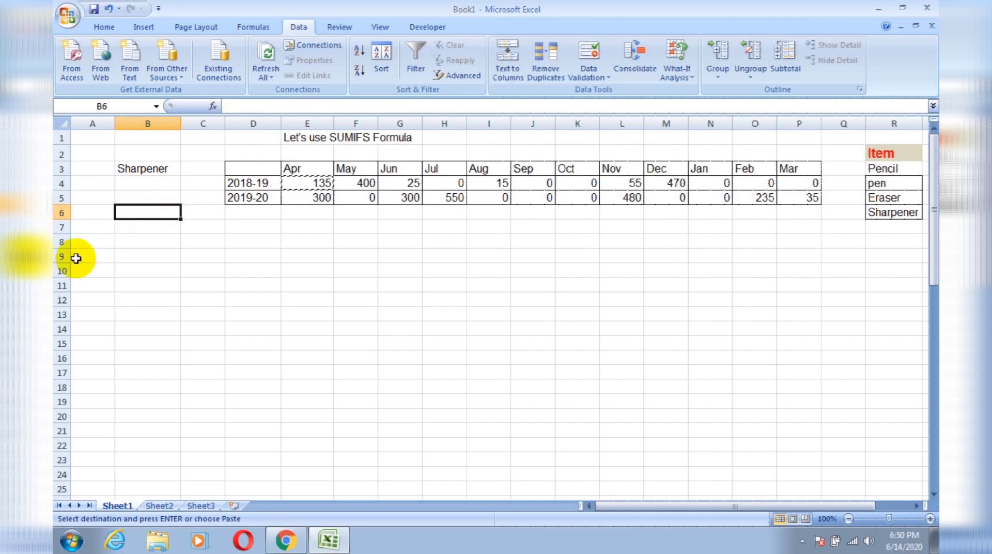
pyautogui.click(158, 168)
pyautogui.click(187, 168)
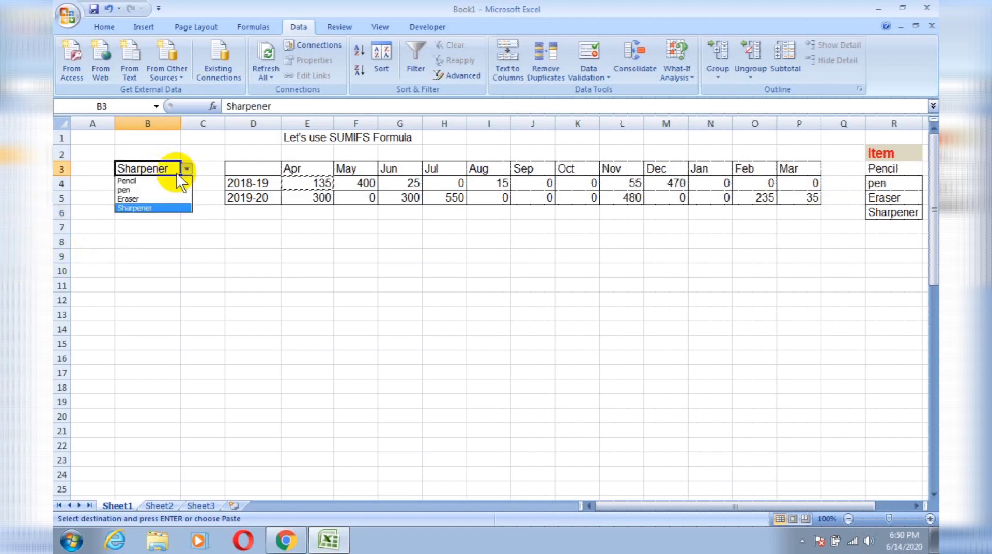
pyautogui.click(180, 182)
# Enter the year labels 2018-19 in D8 and 2019-20 in D9, below the summary table.
pyautogui.click(260, 246)
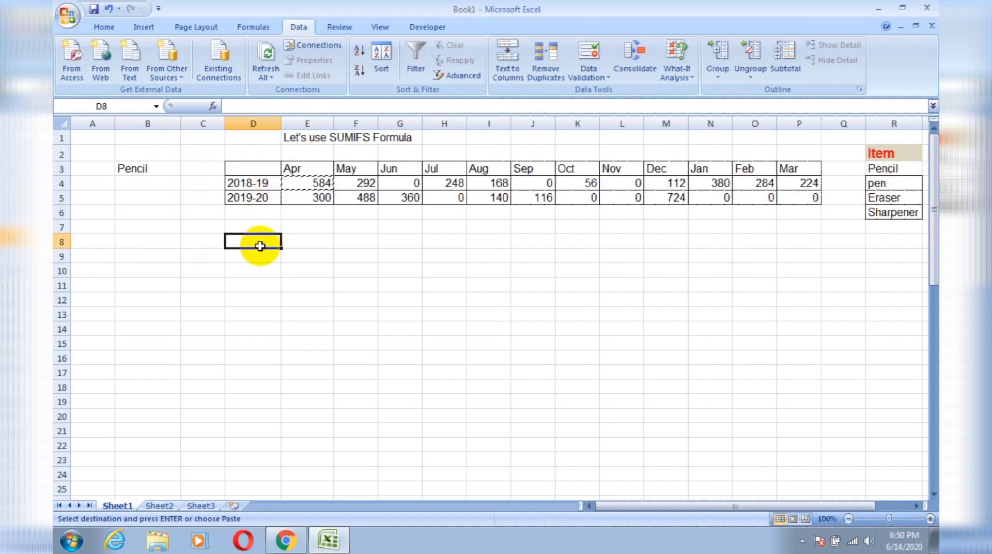
pyautogui.write('2018-19')
pyautogui.press('Return')
pyautogui.write('2019-20')
# Enter the cumulative formula =SUM($E$4:E4) in E8, with only the range's starting cell locked.
pyautogui.press('Up')
pyautogui.press('Right')
pyautogui.write('=sum')
pyautogui.press('Tab')
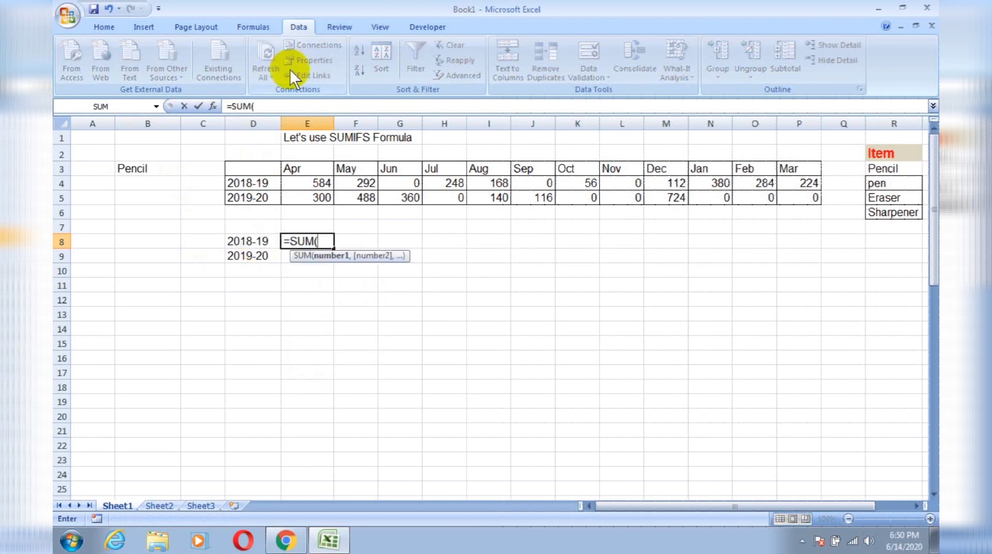
pyautogui.click(312, 182)
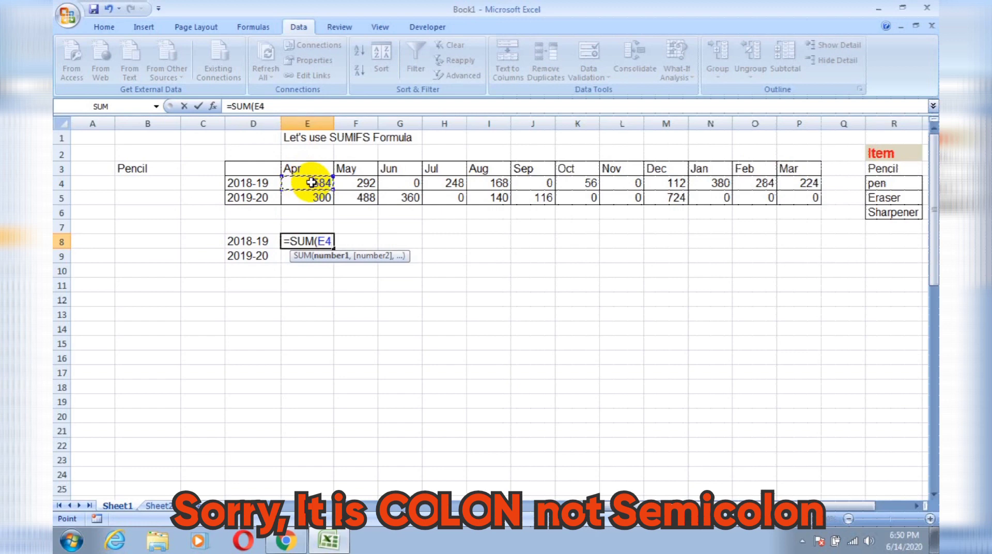
pyautogui.write(':')
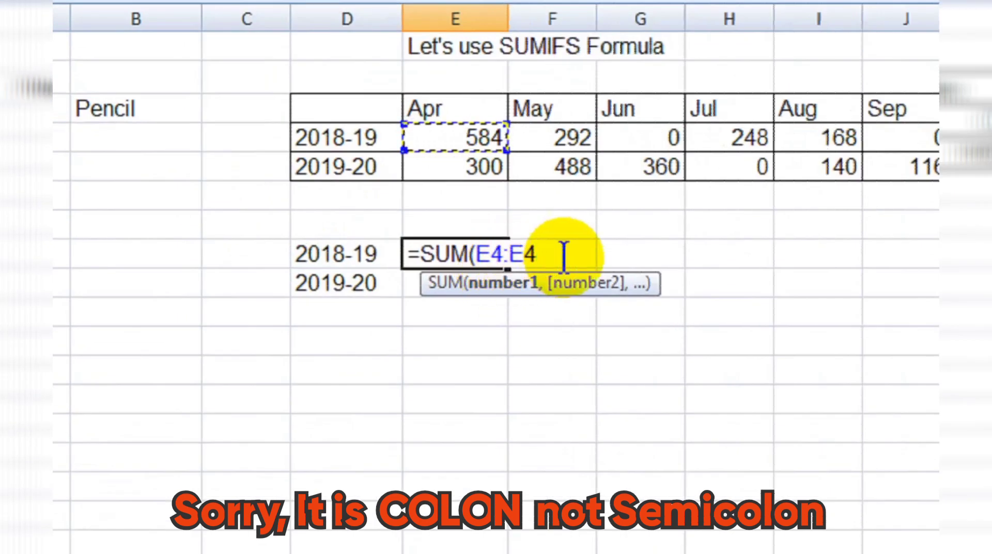
pyautogui.doubleClick(495, 253)
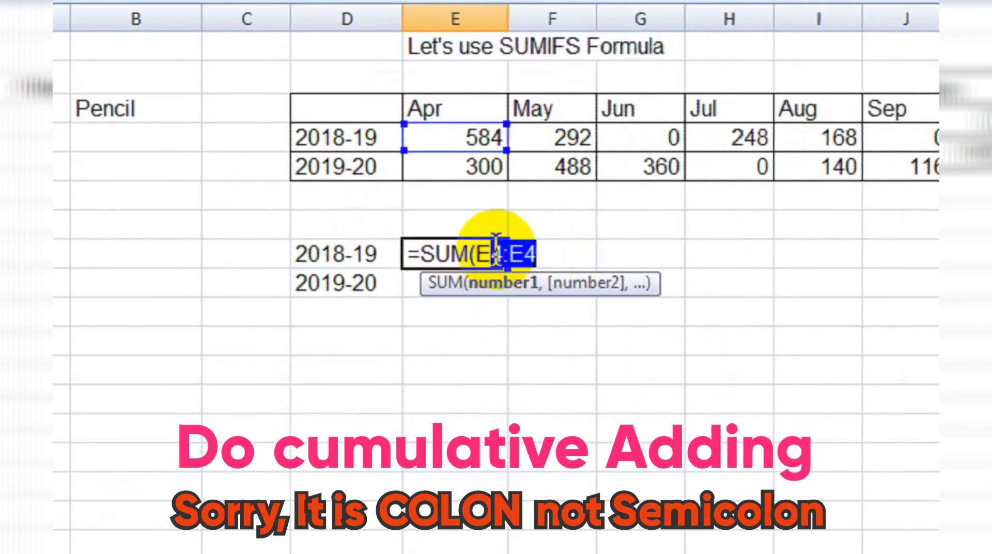
pyautogui.press('F4')
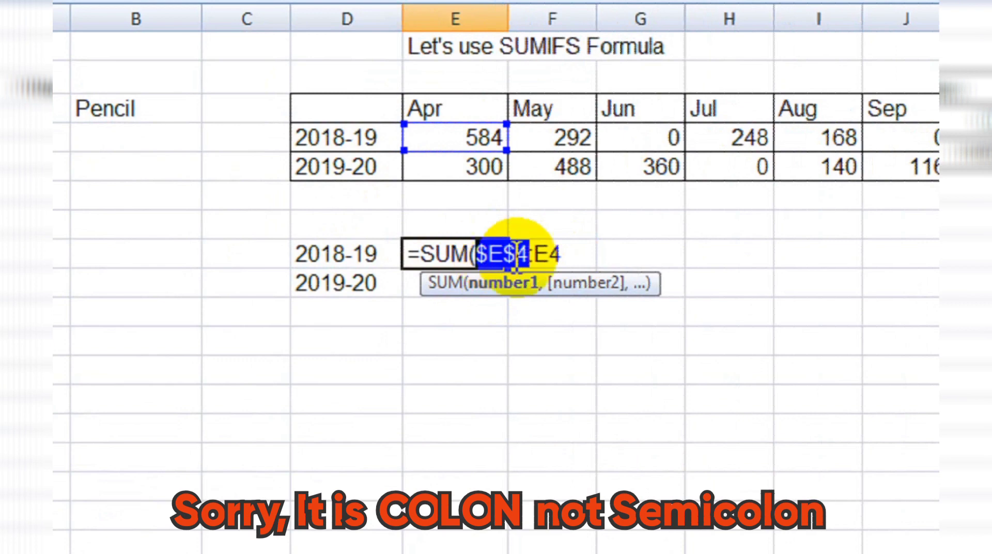
pyautogui.click(576, 254)
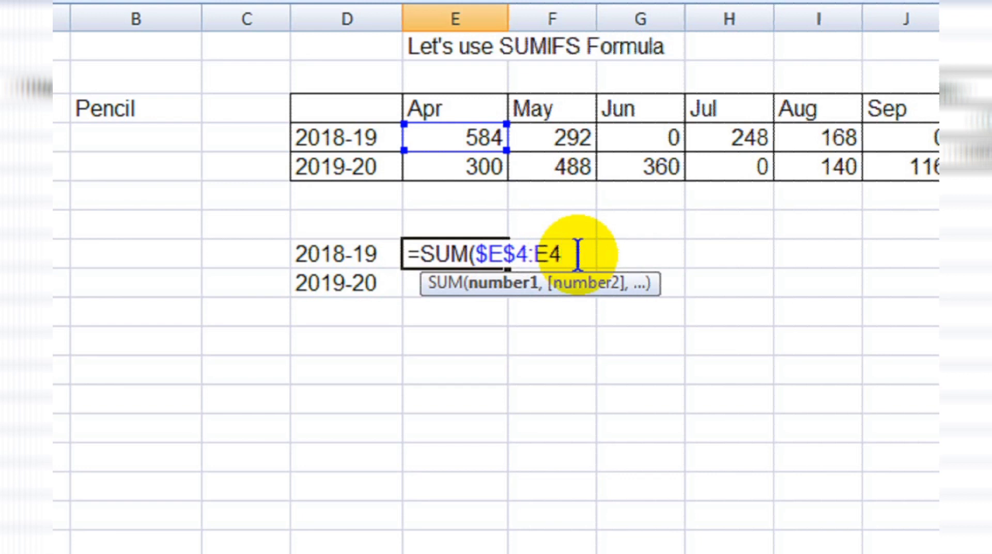
pyautogui.hotkey('ctrl', 'Return')
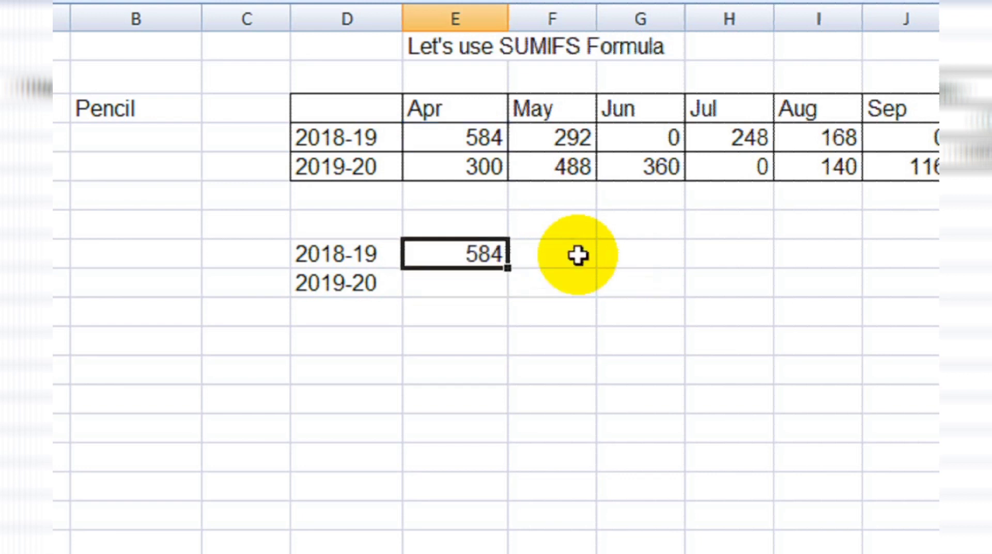
# Enter the note "We do this for cumulative adding" in E12, below the cumulative rows.
pyautogui.press('Down')
pyautogui.press('Down')
pyautogui.press('Down')
pyautogui.press('Down')
pyautogui.write('We')
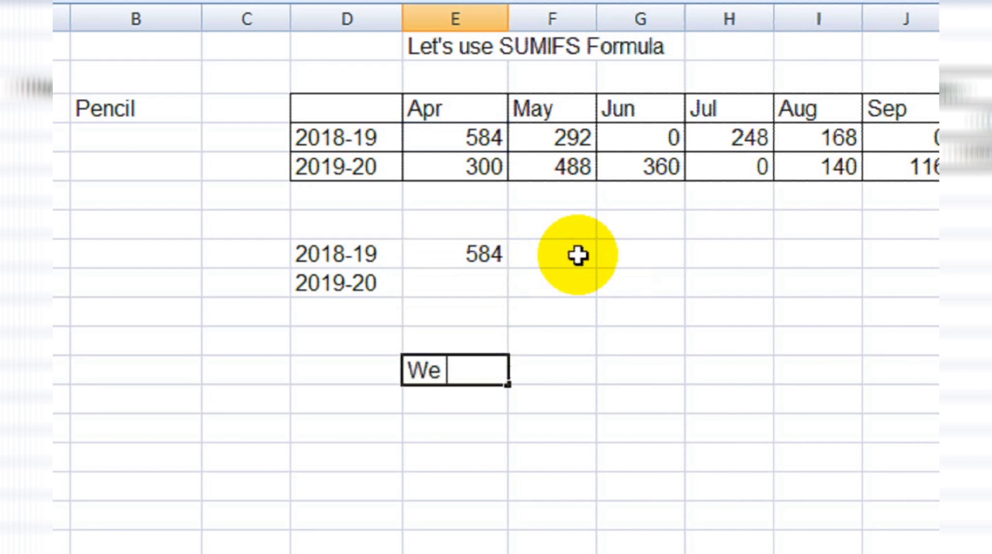
pyautogui.write(' do this for')
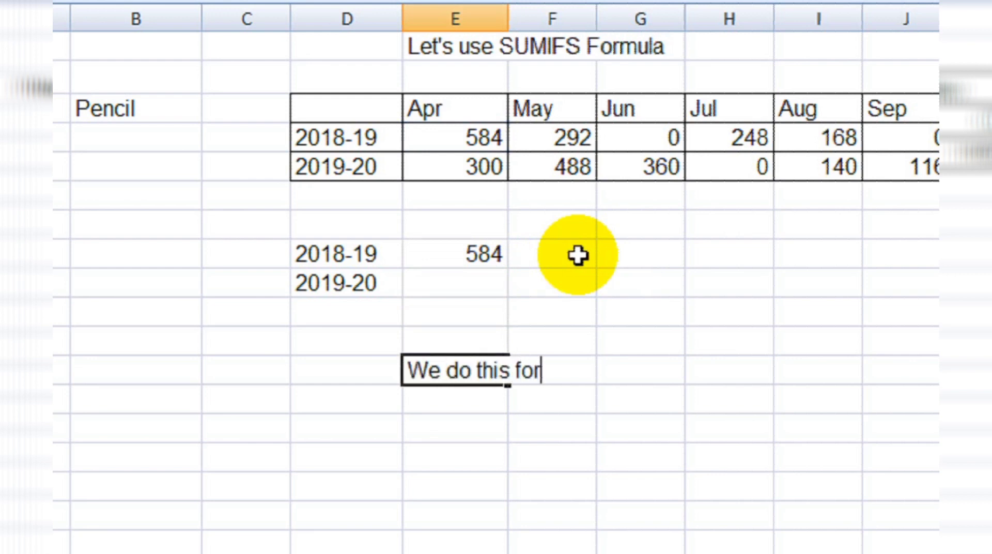
pyautogui.write(' cumulati')
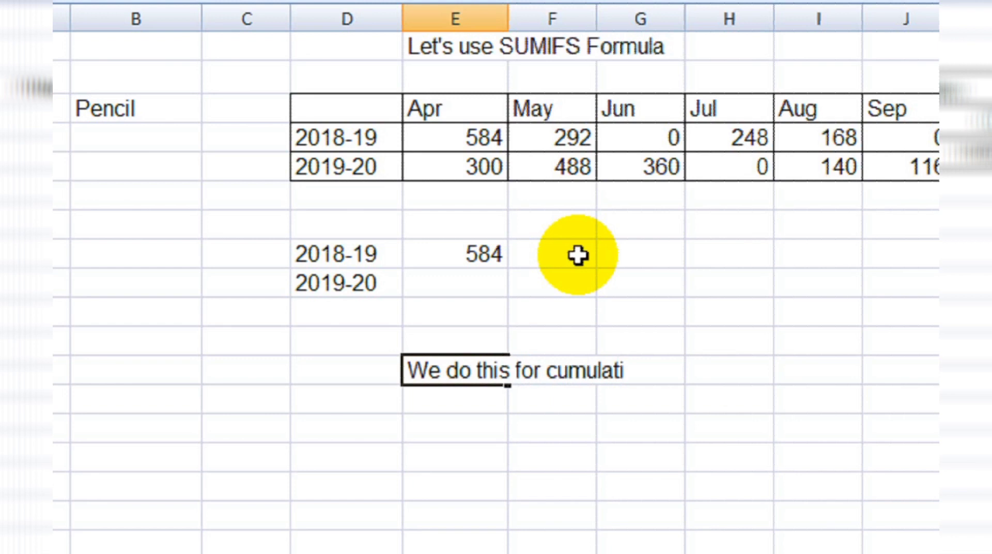
pyautogui.write('ve a')
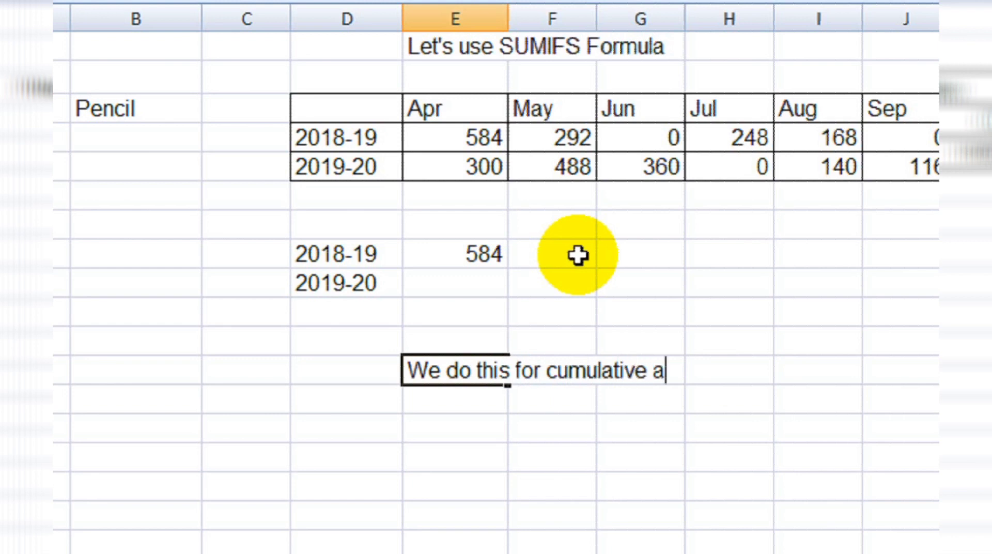
pyautogui.write('dding')
pyautogui.press('Return')
# Fill the cumulative formula from E8 down to E9 and across row 8 to H8.
pyautogui.press('Up')
pyautogui.press('Up')
pyautogui.press('Up')
pyautogui.press('Up')
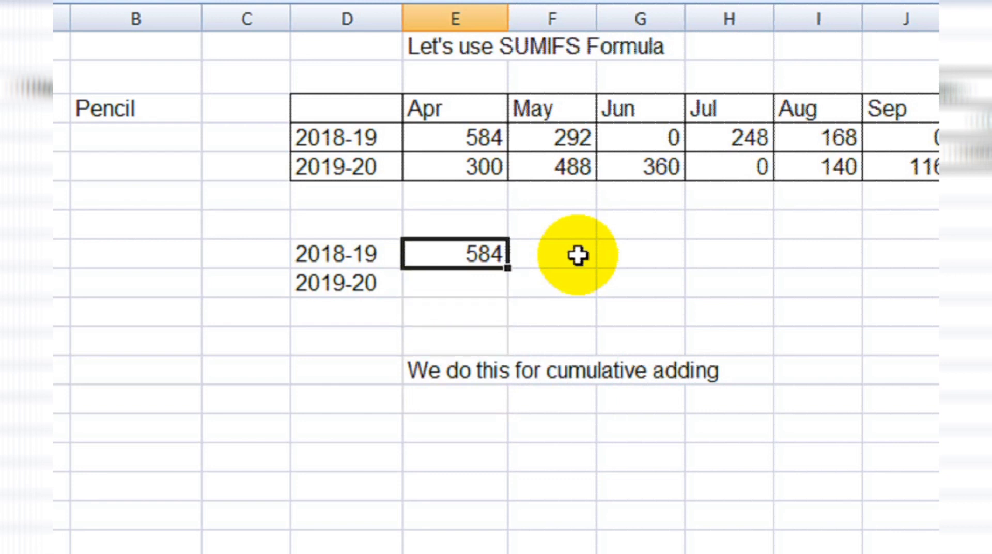
pyautogui.doubleClick(508, 268)
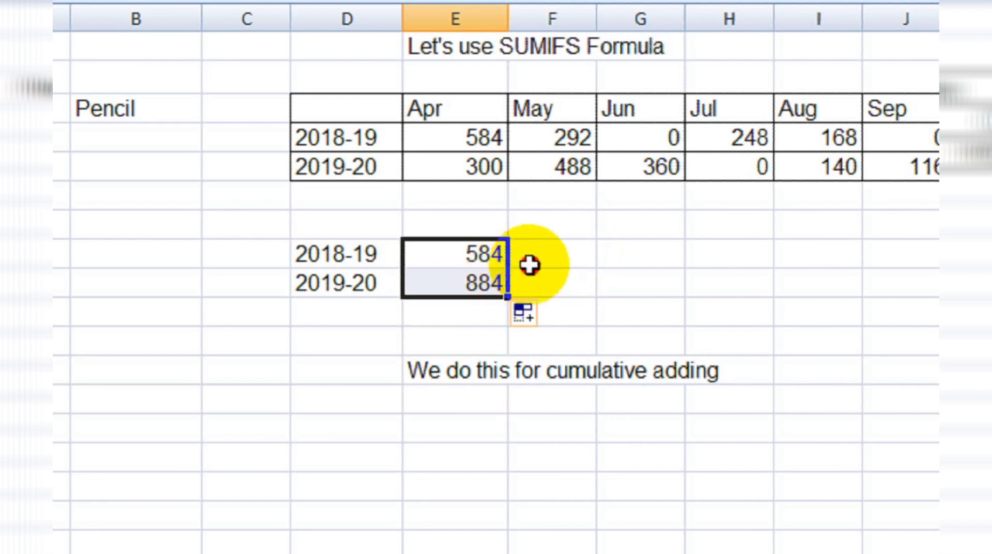
pyautogui.click(494, 257)
pyautogui.moveTo(514, 266); pyautogui.dragTo(746, 259)
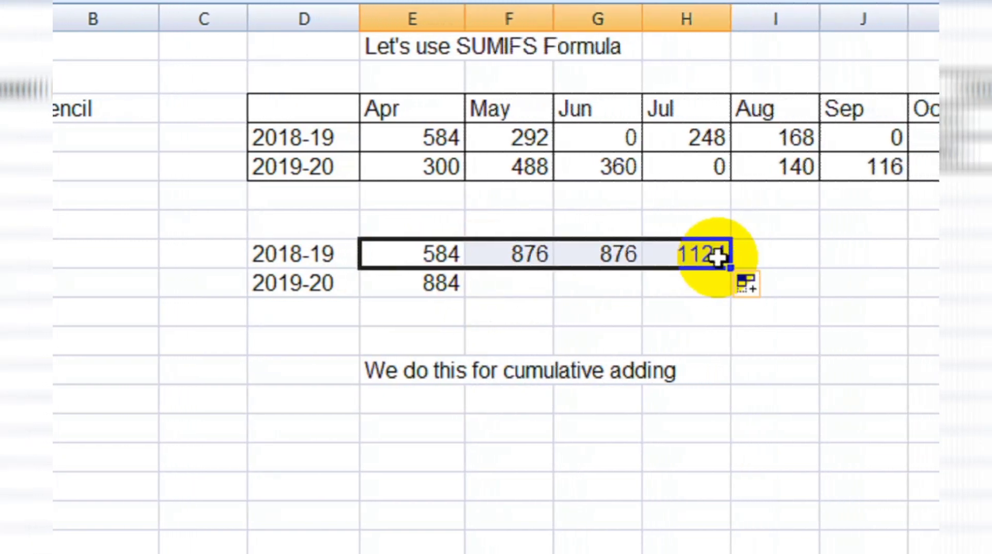
# Inspect the cumulative SUM formulas in F8, G8 and H8 to see how the summed range expands.
pyautogui.click(445, 254)
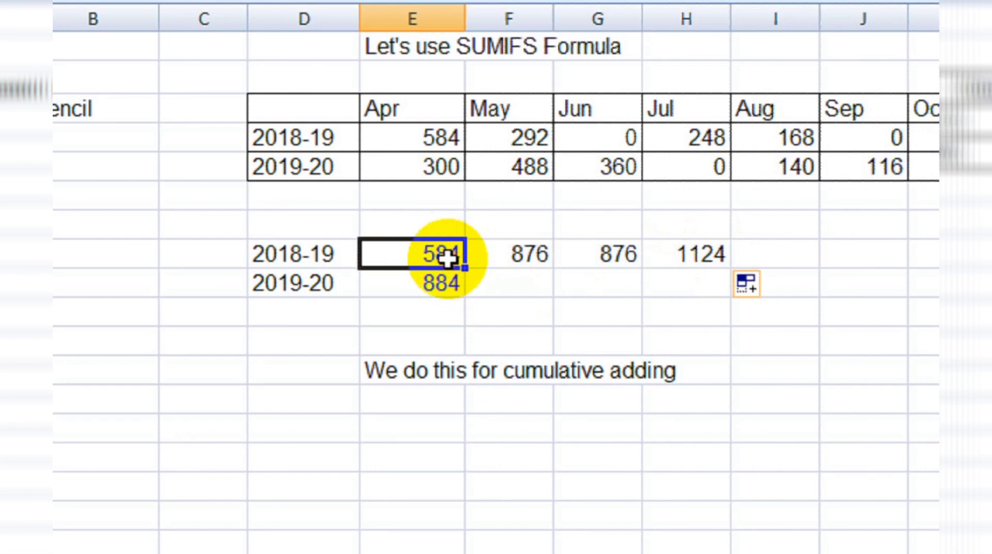
pyautogui.click(488, 254)
pyautogui.doubleClick(488, 255)
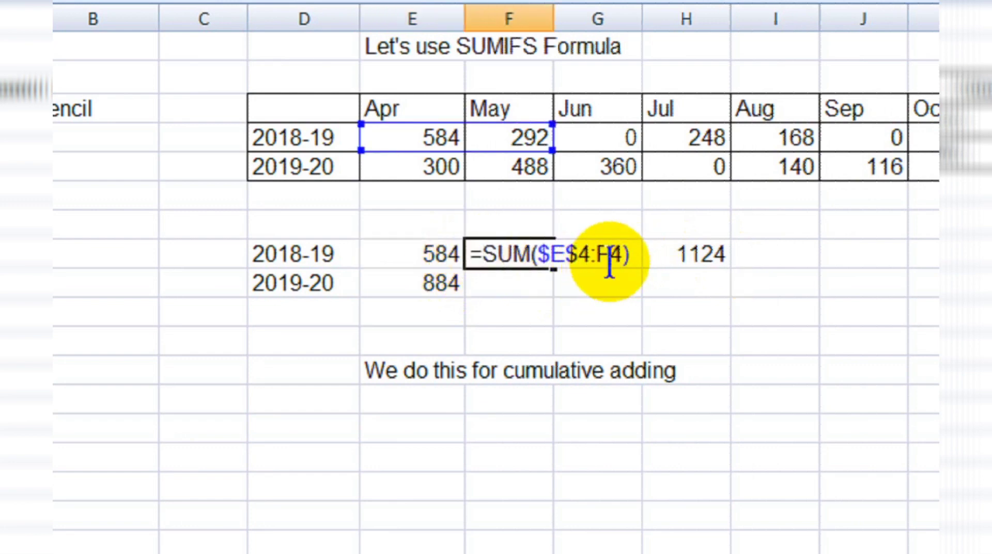
pyautogui.press('Escape')
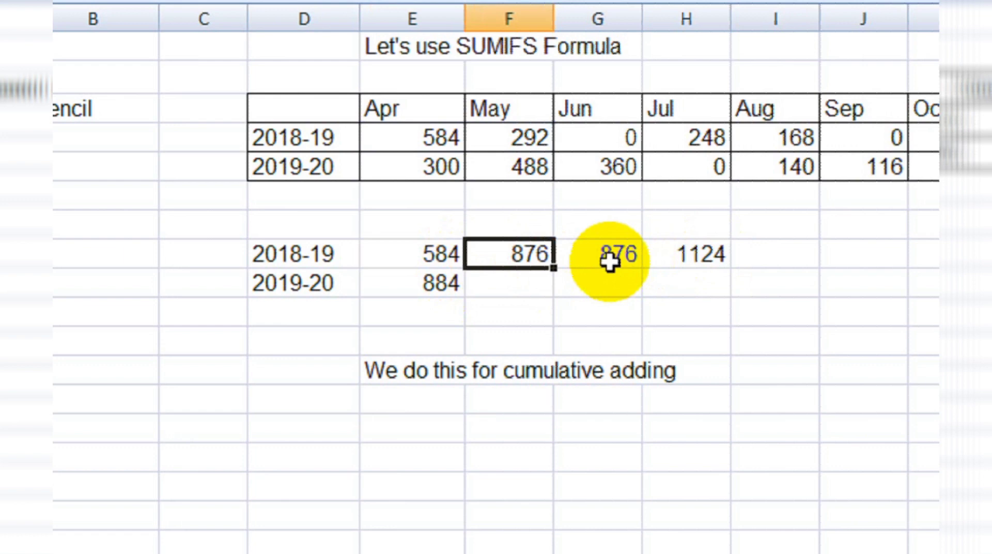
pyautogui.doubleClick(610, 262)
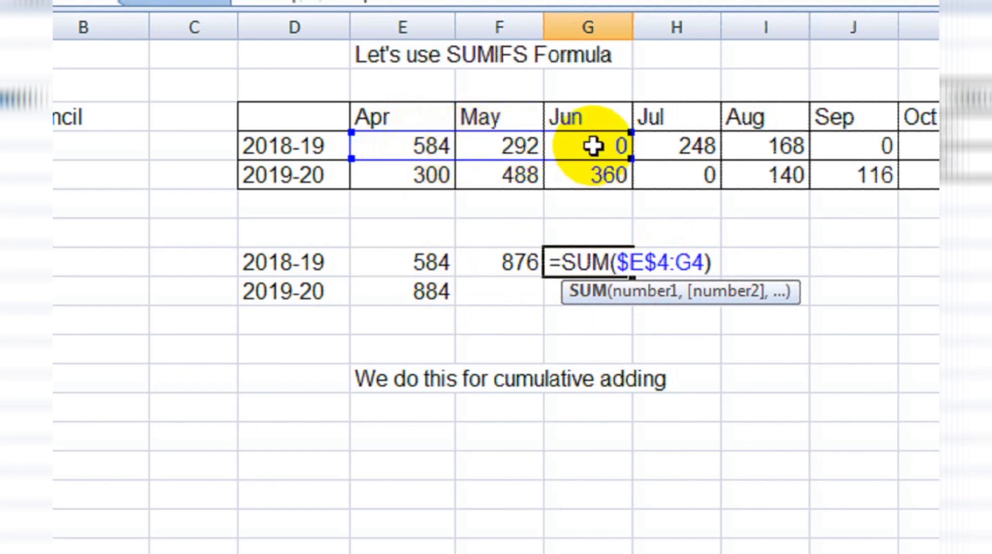
pyautogui.press('Return')
pyautogui.press('Up')
pyautogui.press('Right')
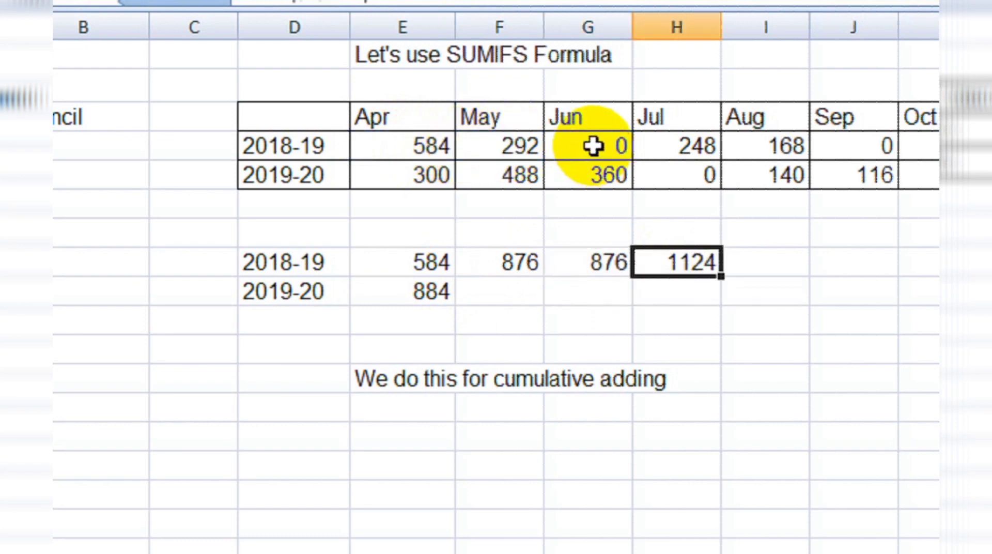
pyautogui.doubleClick(659, 263)
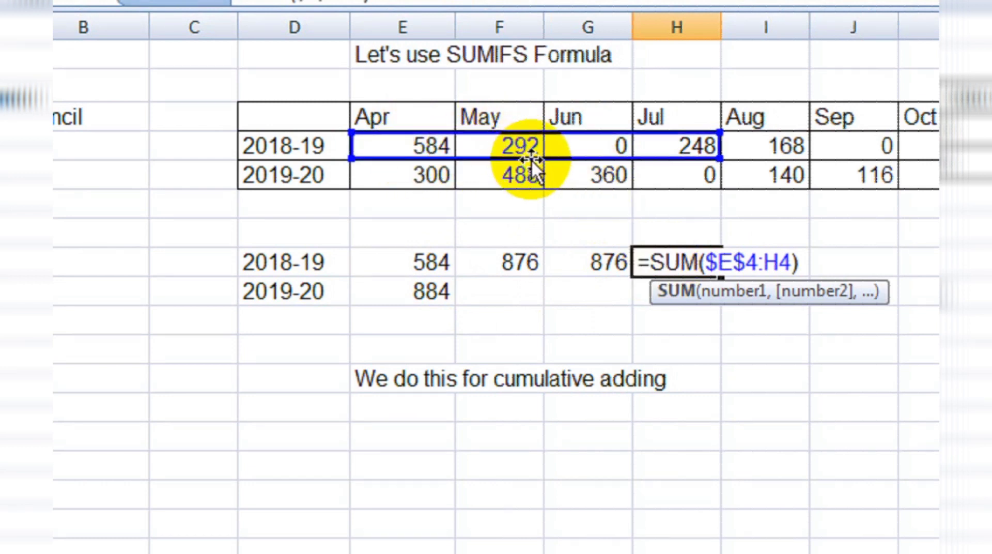
pyautogui.press('Escape')
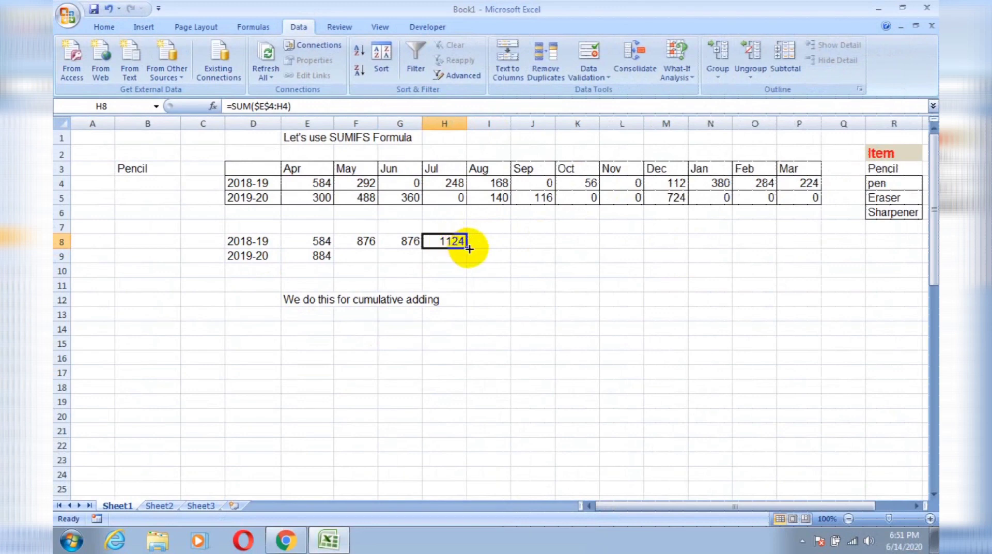
# Fill the cumulative formula from H8 across to P8 and check the formula in the March cell.
pyautogui.moveTo(467, 247); pyautogui.dragTo(807, 253)
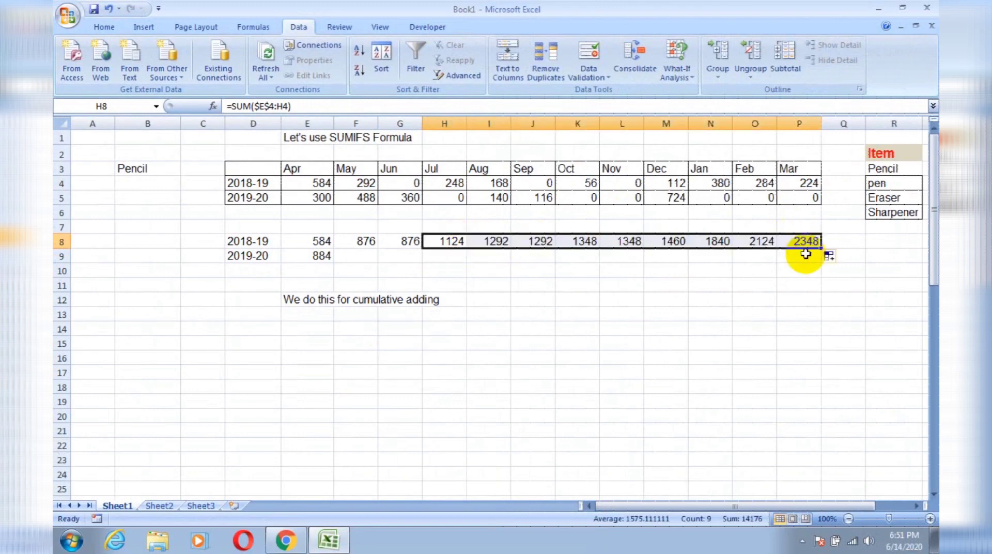
pyautogui.click(804, 242)
pyautogui.doubleClick(804, 241)
pyautogui.press('Return')
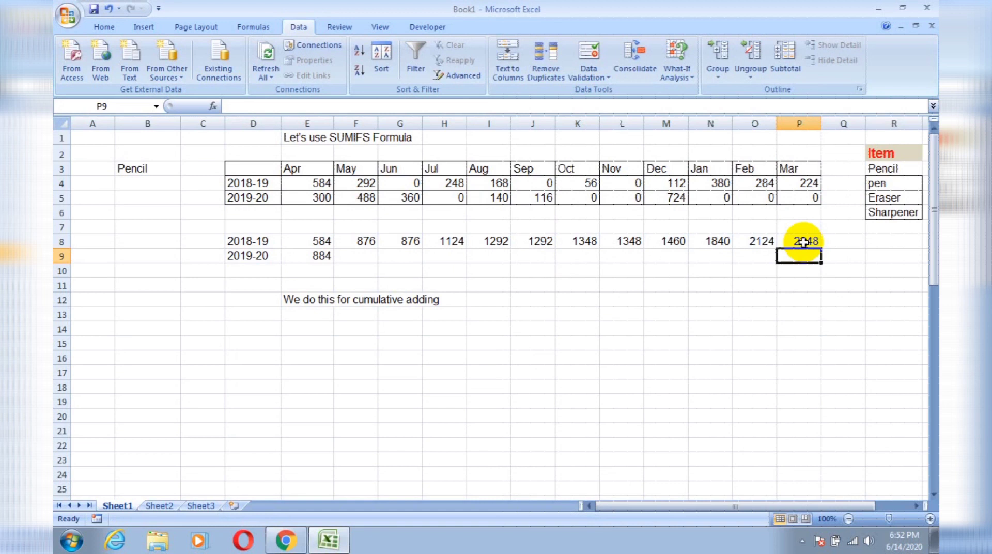
# Remove the range argument from the 2019-20 formula in E9, leaving only =SUM(.
pyautogui.click(323, 255)
pyautogui.doubleClick(321, 256)
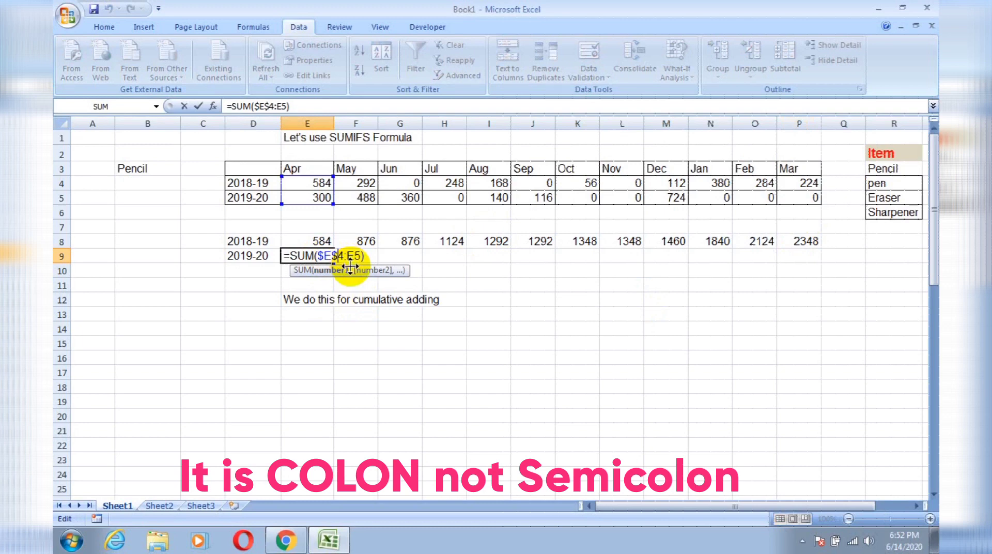
pyautogui.press('BackSpace')
pyautogui.press('BackSpace')
pyautogui.press('BackSpace')
pyautogui.press('BackSpace')
pyautogui.press('BackSpace')
pyautogui.press('Delete')
pyautogui.press('Delete')
pyautogui.press('Delete')
pyautogui.press('Delete')
pyautogui.write('(')
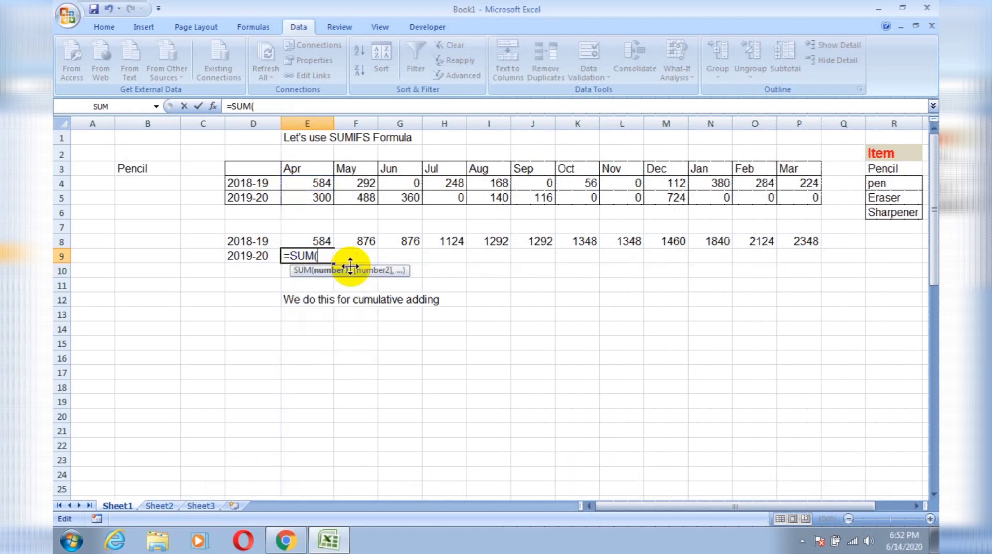
# Complete the E9 formula as =SUM($E$5:E5), with only the range's starting cell locked.
pyautogui.click(312, 196)
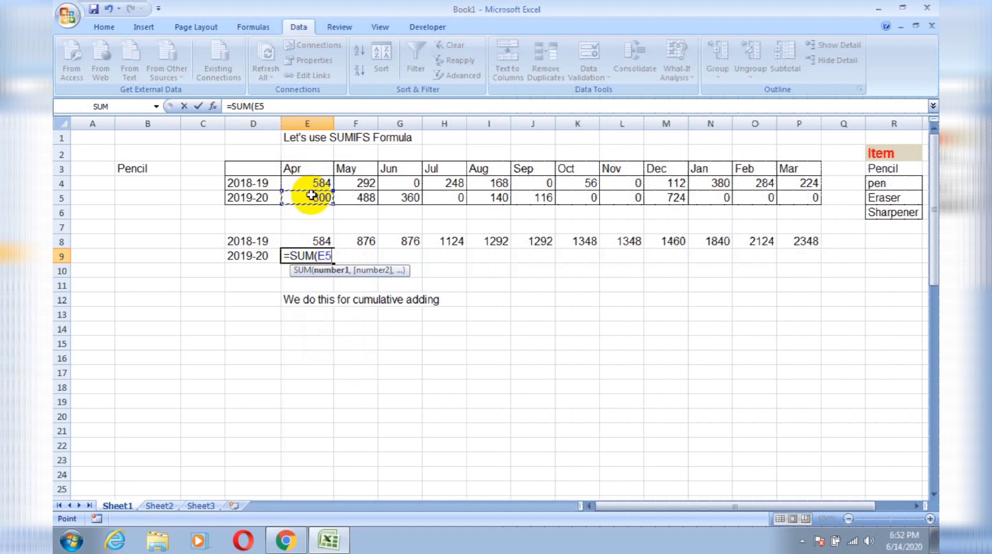
pyautogui.press('F8')
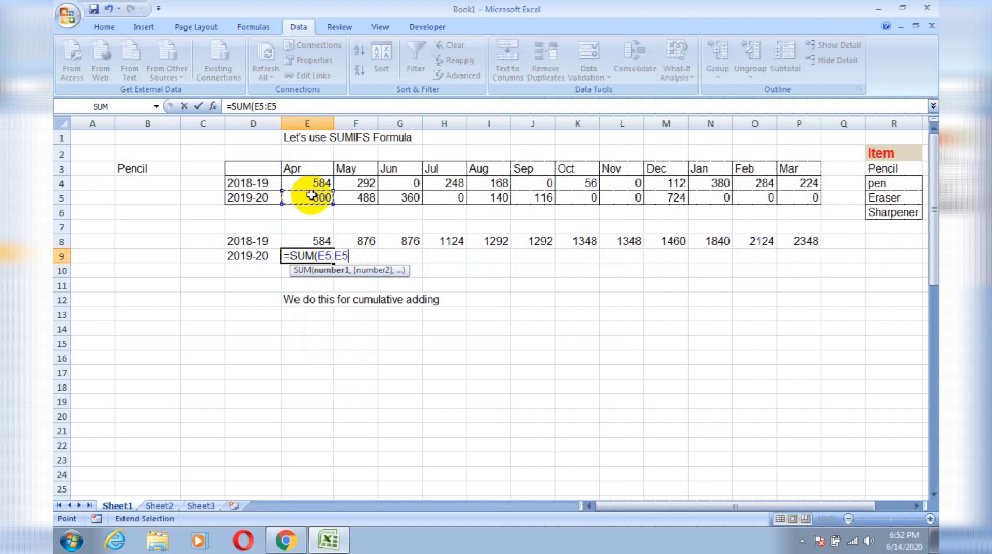
pyautogui.press('Left')
pyautogui.press('Left')
pyautogui.press('Right')
pyautogui.press('Right')
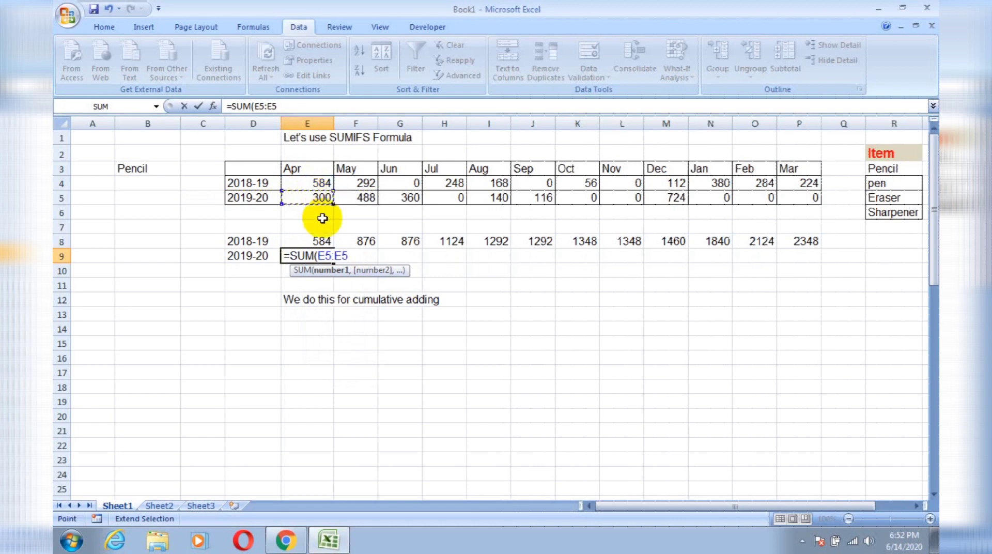
pyautogui.click(324, 257)
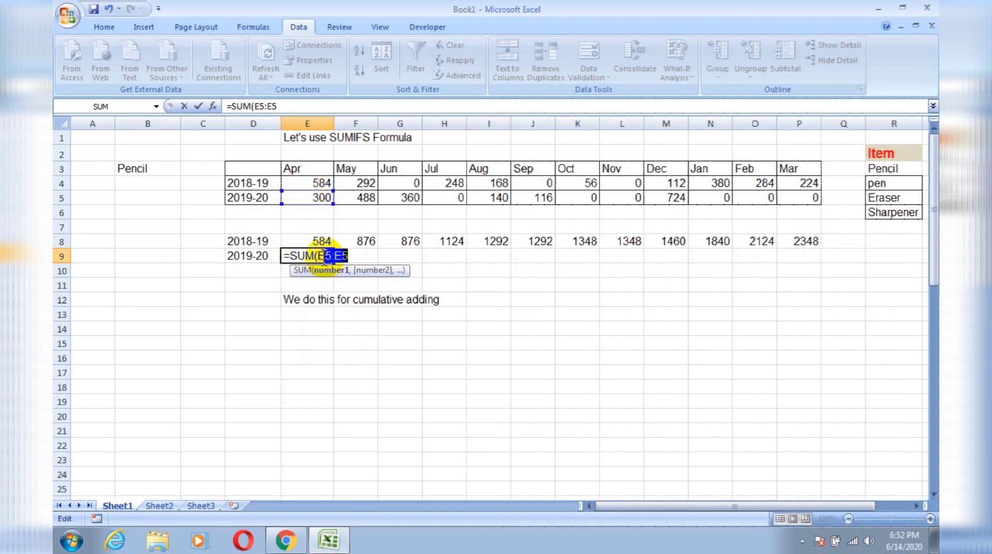
pyautogui.press('F4')
pyautogui.hotkey('ctrl', 'z')
pyautogui.click(324, 256)
pyautogui.press('F4')
pyautogui.press('Return')
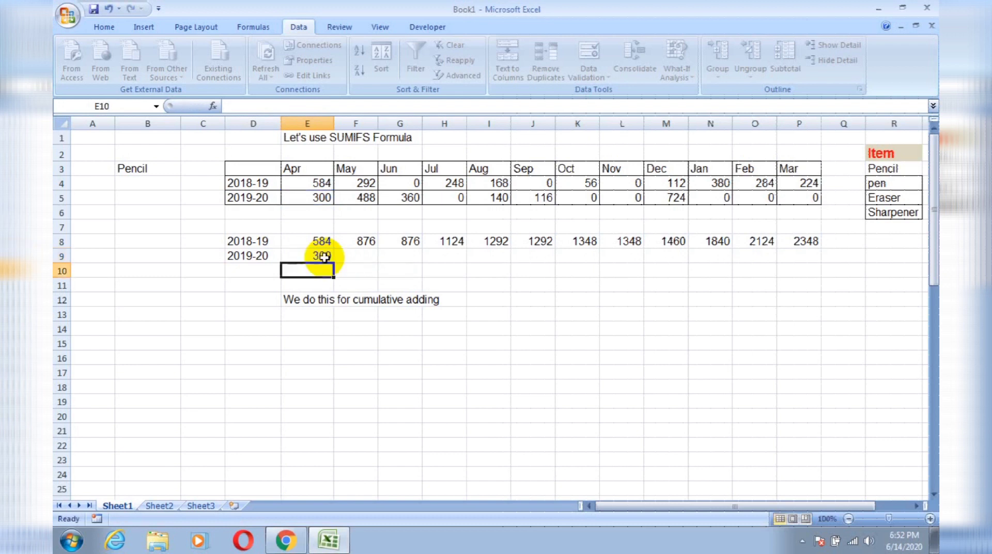
# Fill the 2019-20 cumulative formula from E9 across to P9.
pyautogui.click(325, 257)
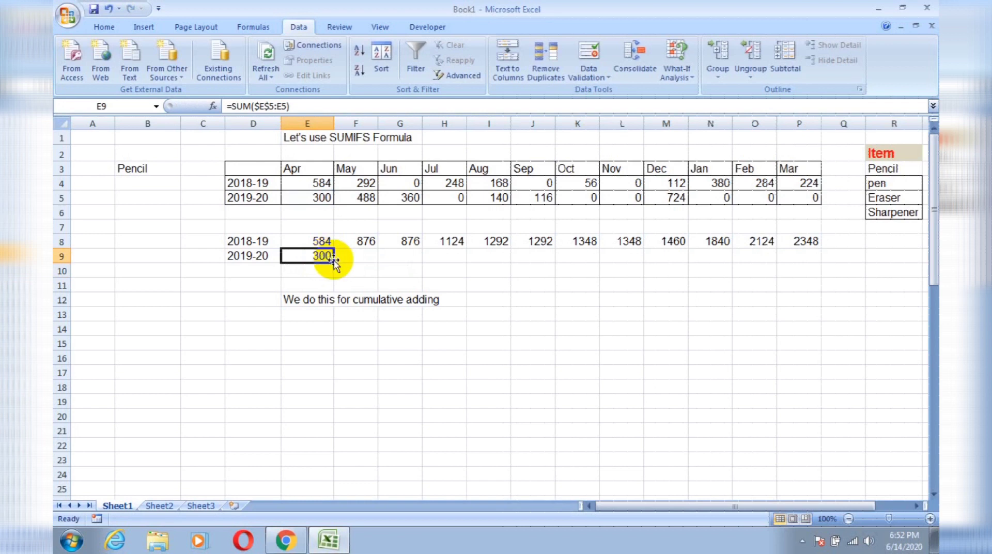
pyautogui.moveTo(334, 263); pyautogui.dragTo(663, 253)
pyautogui.click(449, 313)
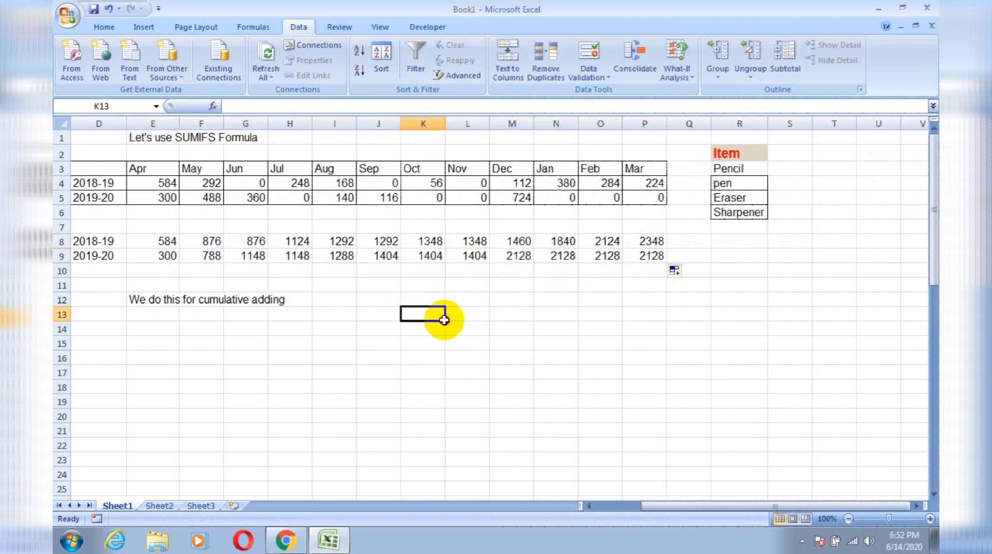
# Apply all borders to the cumulative table in D8:P9.
pyautogui.press('Left')
pyautogui.press('Left')
pyautogui.press('Left')
pyautogui.press('Left')
pyautogui.press('Left')
pyautogui.press('Left')
pyautogui.press('Left')
pyautogui.press('Left')
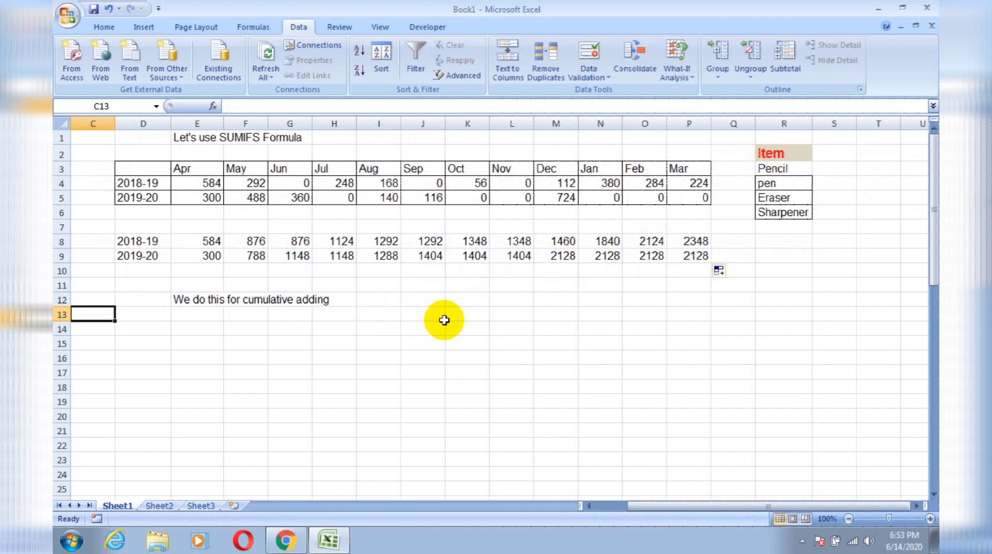
pyautogui.press('Left')
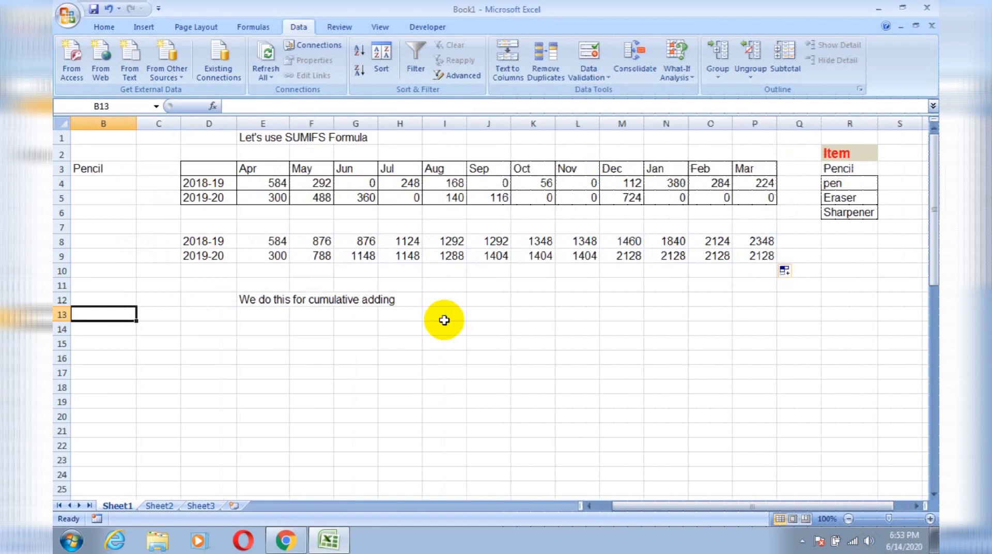
pyautogui.press('Up')
pyautogui.press('Up')
pyautogui.press('Up')
pyautogui.press('Up')
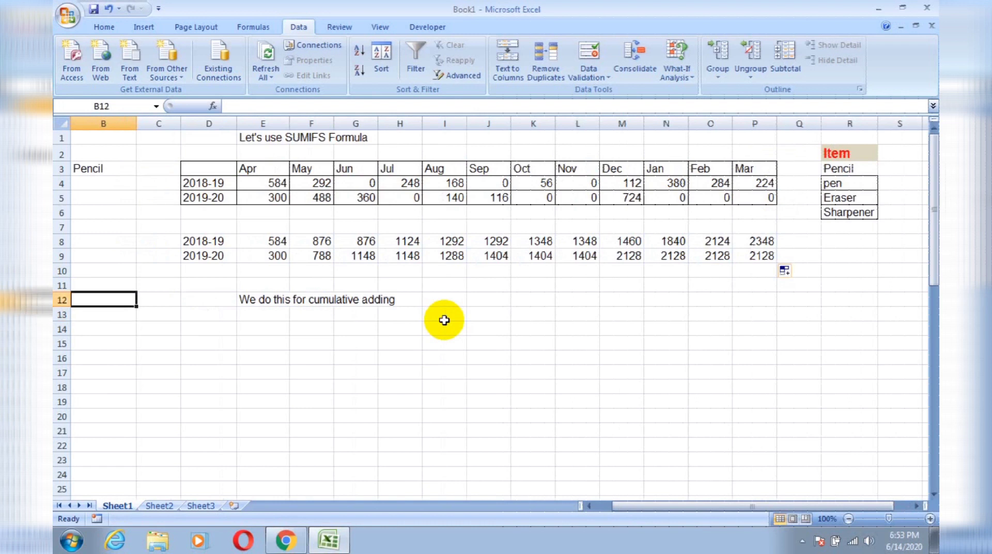
pyautogui.press('Right')
pyautogui.press('Right')
pyautogui.press('Up')
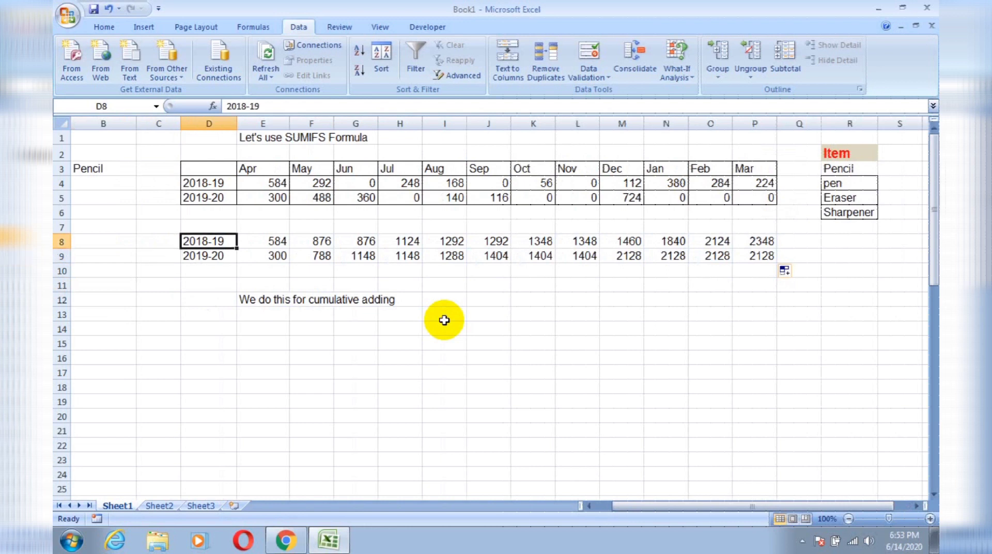
pyautogui.hotkey('shift', 'Right')
pyautogui.hotkey('shift', 'Right')
pyautogui.hotkey('shift', 'Right')
pyautogui.hotkey('shift', 'Right')
pyautogui.hotkey('shift', 'Right')
pyautogui.hotkey('shift', 'Right')
pyautogui.hotkey('shift', 'Right')
pyautogui.hotkey('shift', 'Right')
pyautogui.hotkey('shift', 'Right')
pyautogui.hotkey('shift', 'Right')
pyautogui.hotkey('shift', 'Right')
pyautogui.hotkey('shift', 'Right')
pyautogui.hotkey('shift', 'Down')
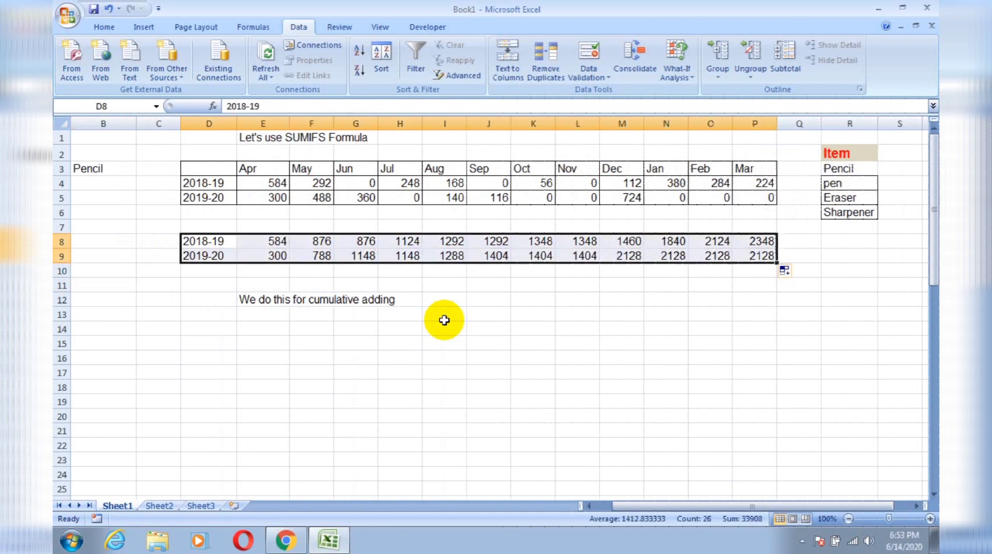
pyautogui.press('alt')
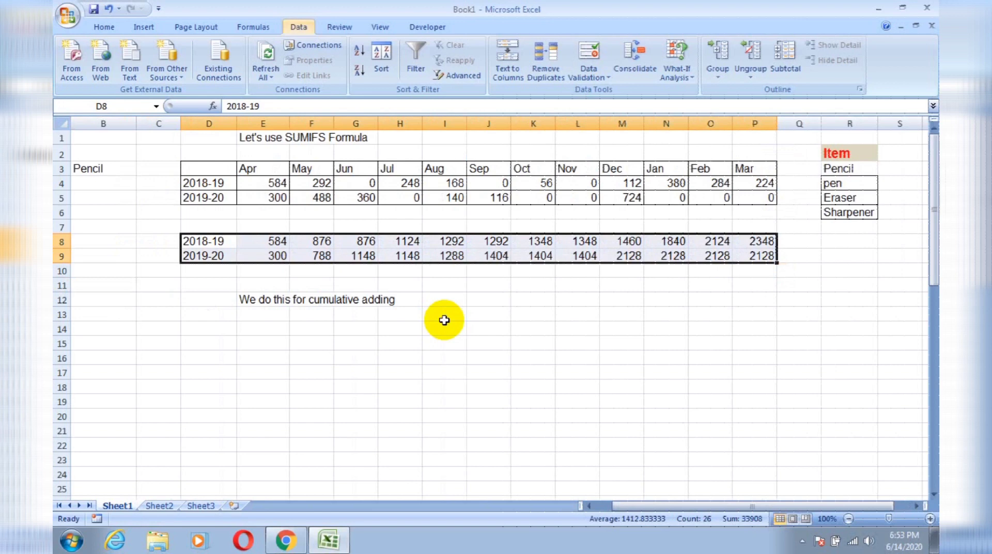
pyautogui.press('h')
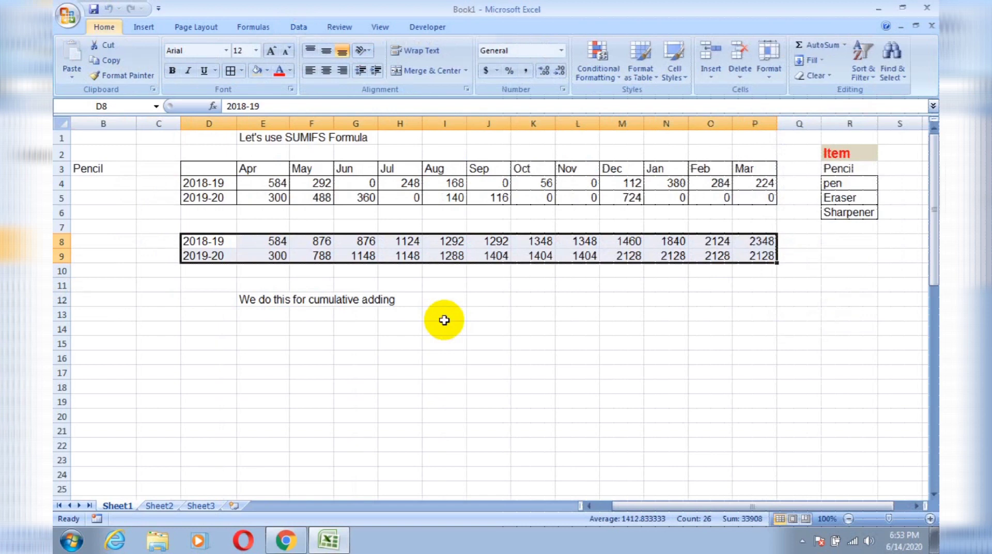
pyautogui.press('b')
pyautogui.press('a')
pyautogui.press('Return')
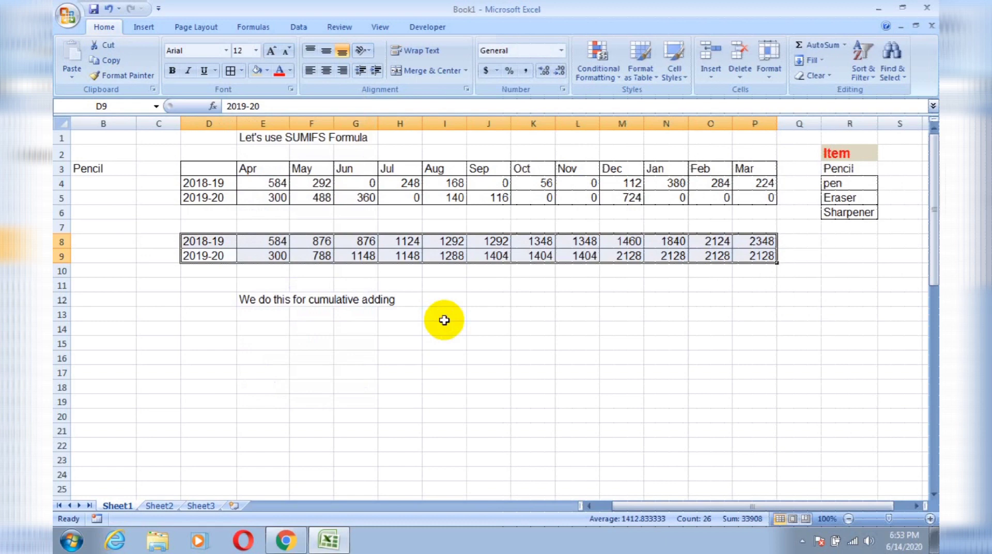
pyautogui.press('Return')
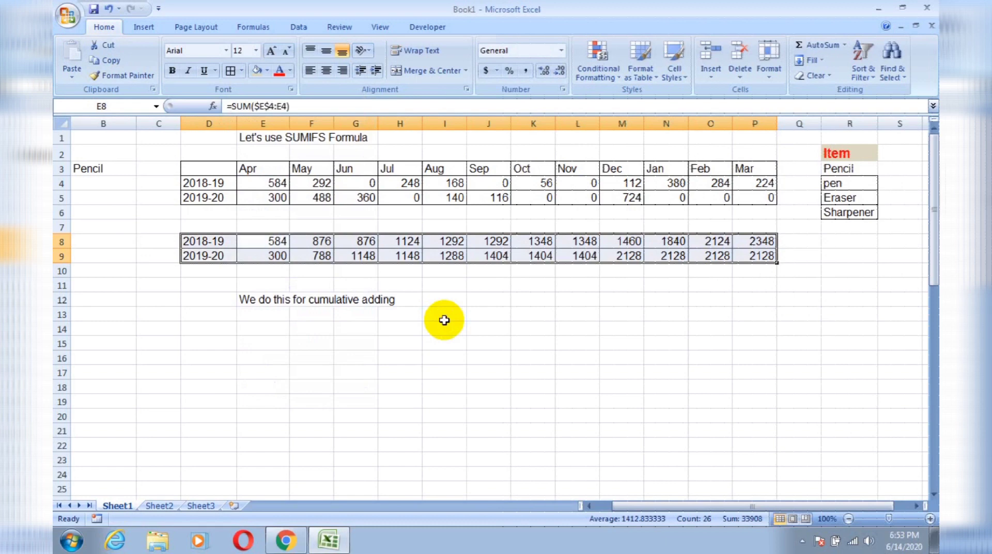
pyautogui.click(374, 372)
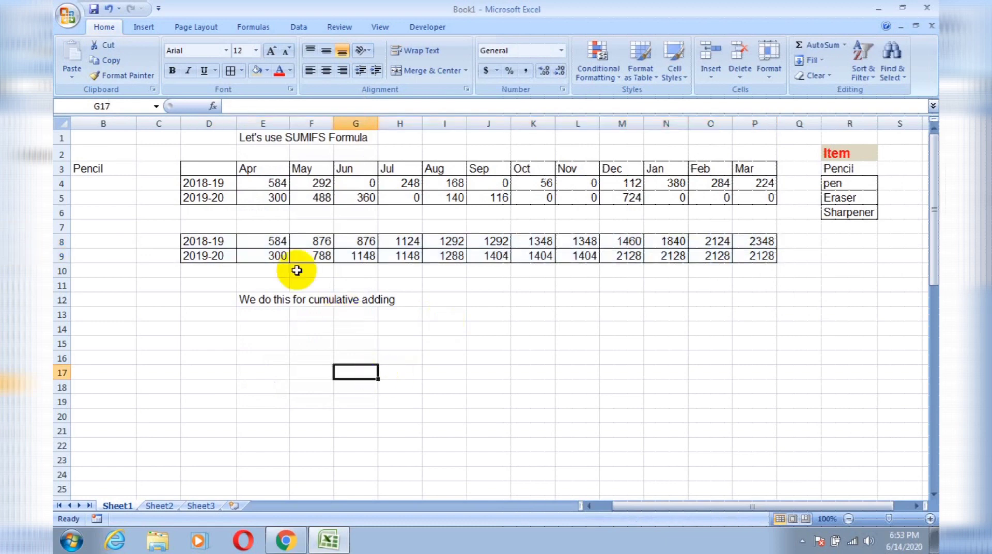
# Insert a 2-D line chart with markers from the cumulative table in D8:P9.
pyautogui.click(219, 243)
pyautogui.hotkey('ctrl', 'shift', 'Right')
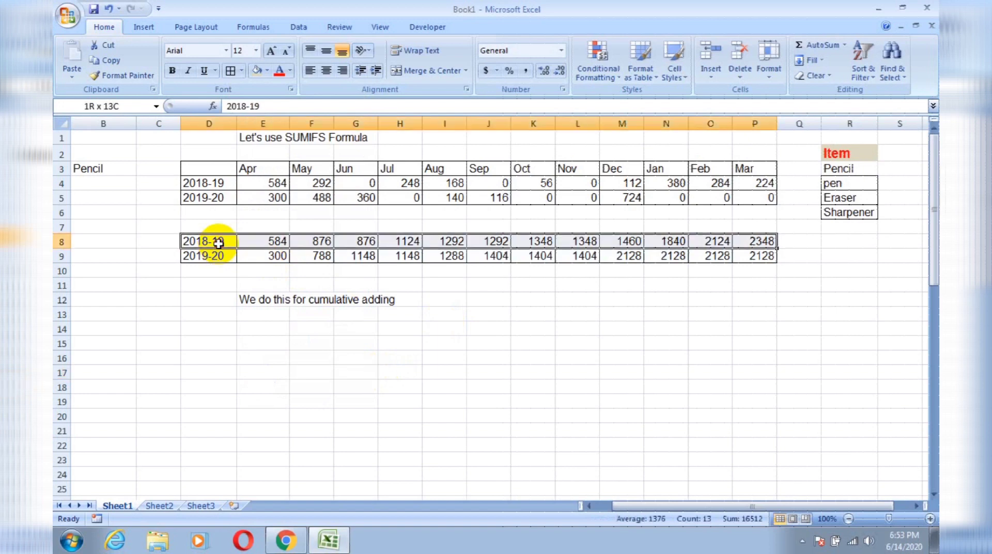
pyautogui.hotkey('shift', 'Down')
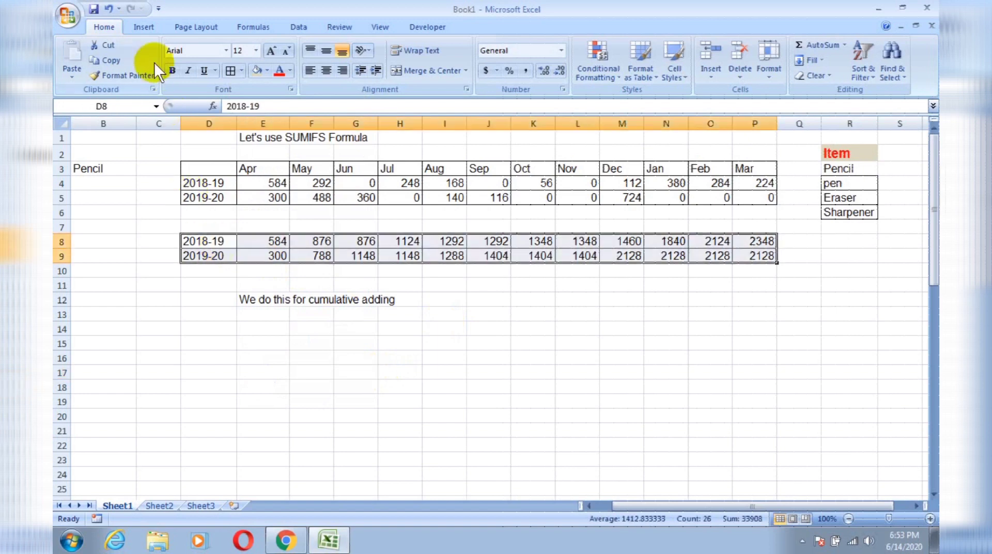
pyautogui.click(146, 28)
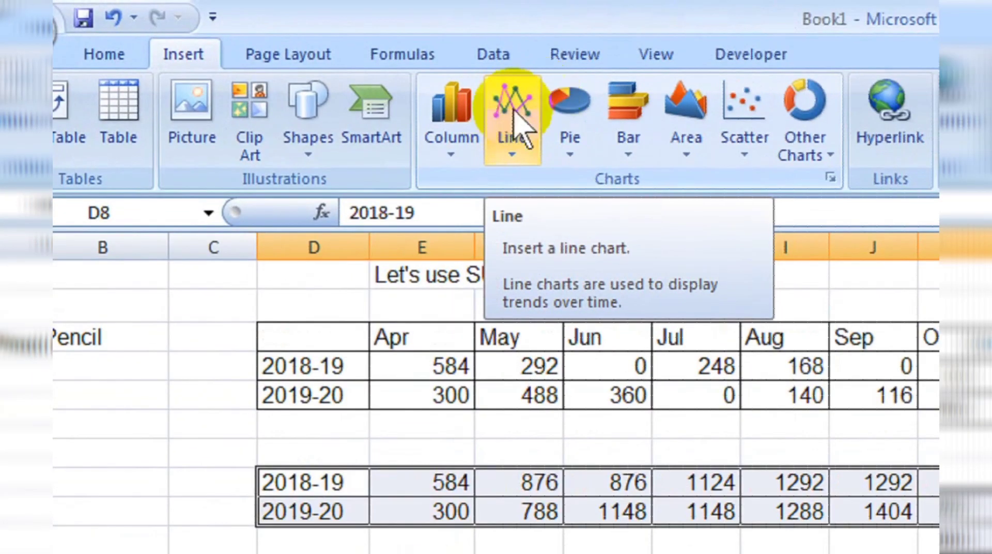
pyautogui.click(518, 155)
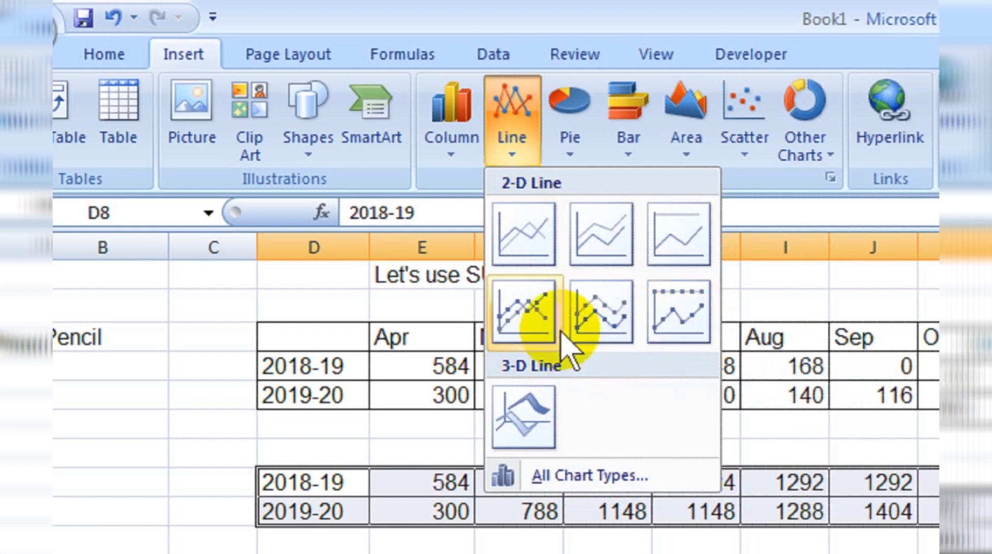
pyautogui.click(528, 334)
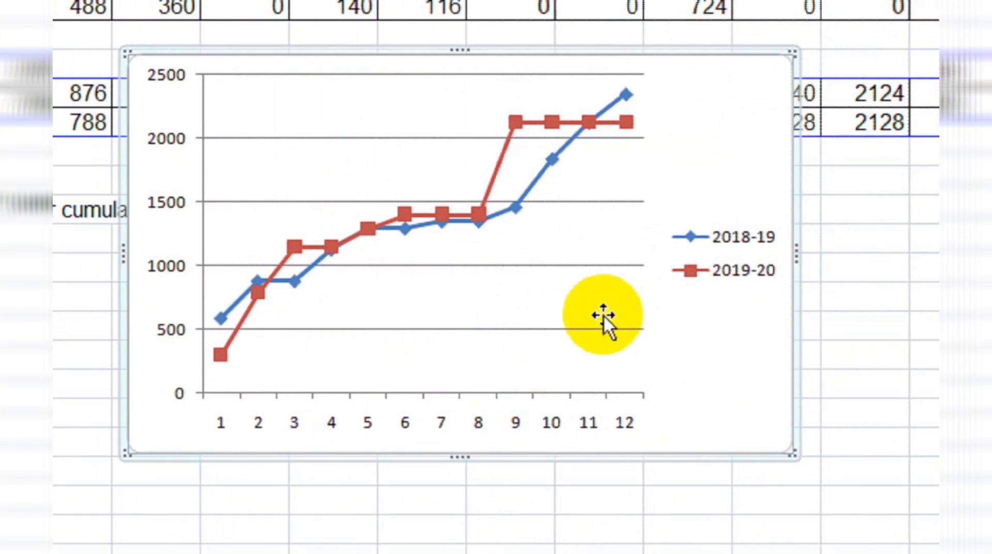
# Enlarge the line chart downward to about the end of row 23 and widen it to about the end of column P.
pyautogui.click(604, 324)
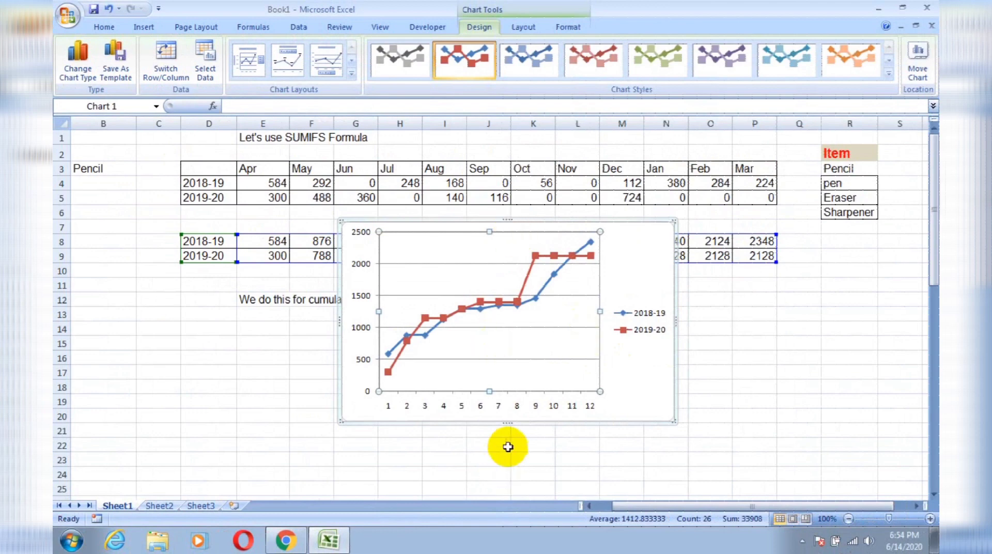
pyautogui.moveTo(509, 423); pyautogui.dragTo(512, 469)
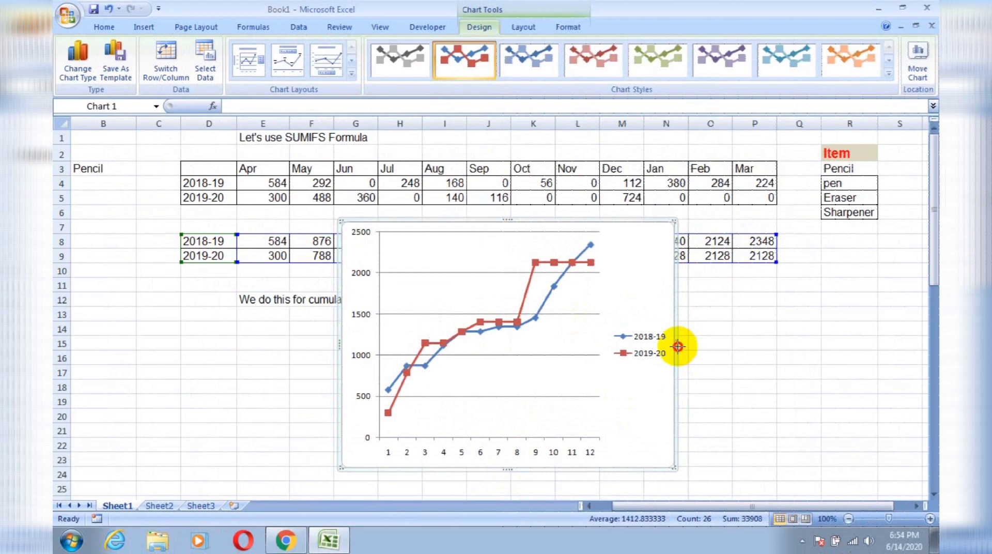
pyautogui.moveTo(780, 341); pyautogui.dragTo(782, 340)
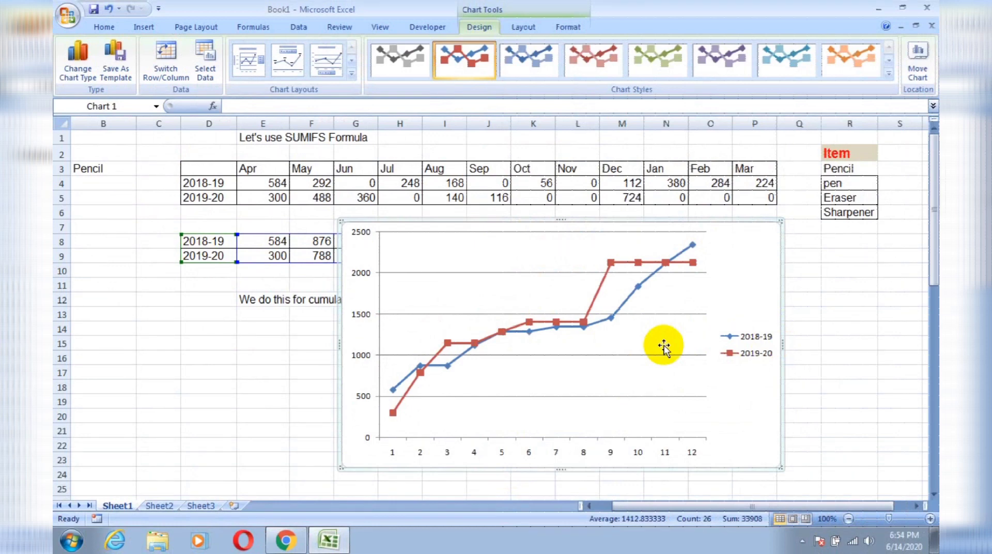
# Delete the horizontal gridlines from the line chart.
pyautogui.click(435, 273)
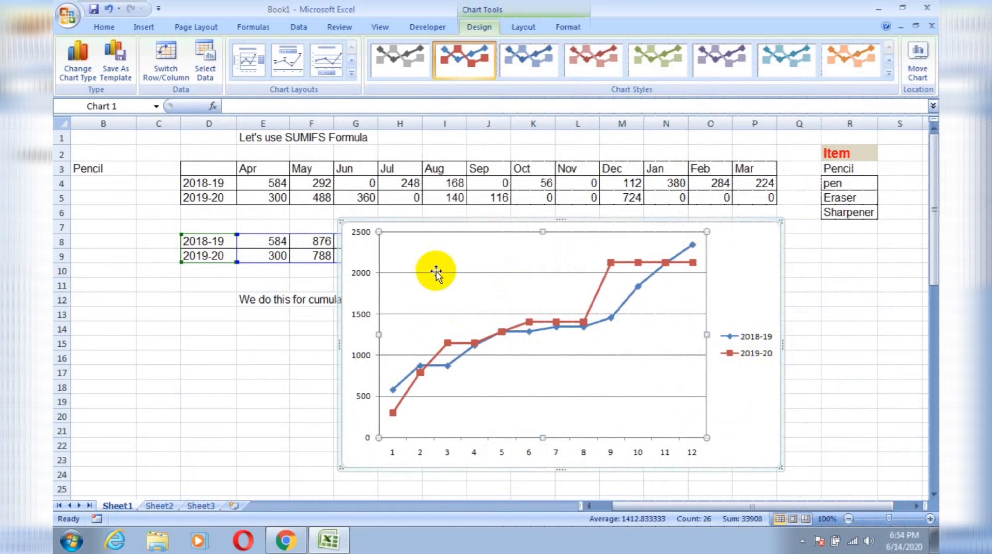
pyautogui.click(376, 271)
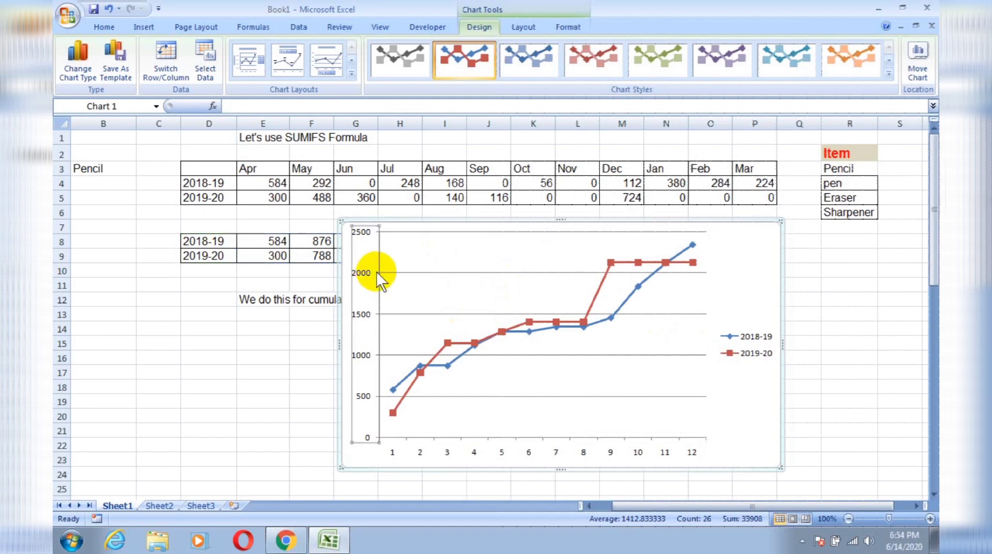
pyautogui.click(398, 273)
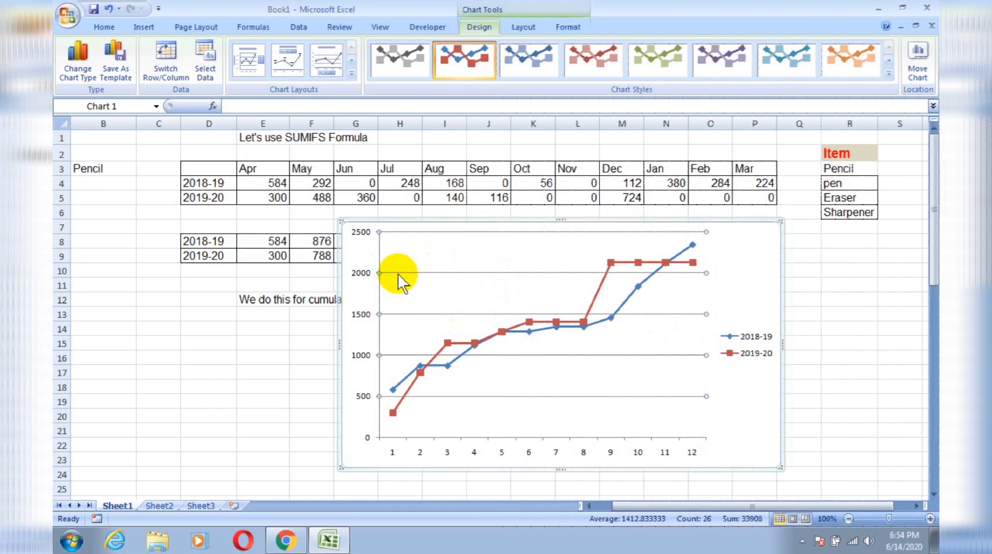
pyautogui.press('Delete')
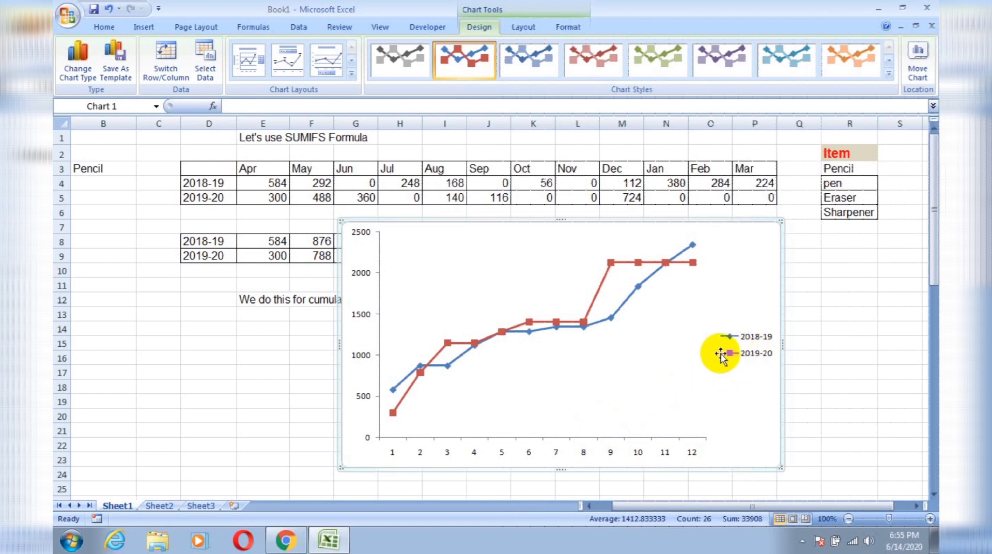
# Set the chart's horizontal axis labels to the month names in Sheet1 E3:P3.
pyautogui.click(392, 453)
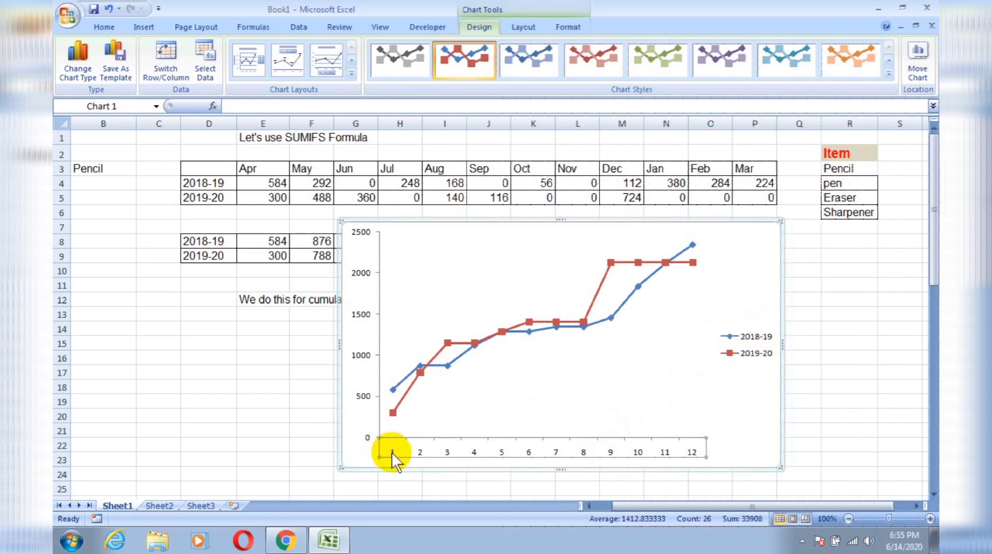
pyautogui.hscroll(3, 392, 453)
pyautogui.click(511, 407)
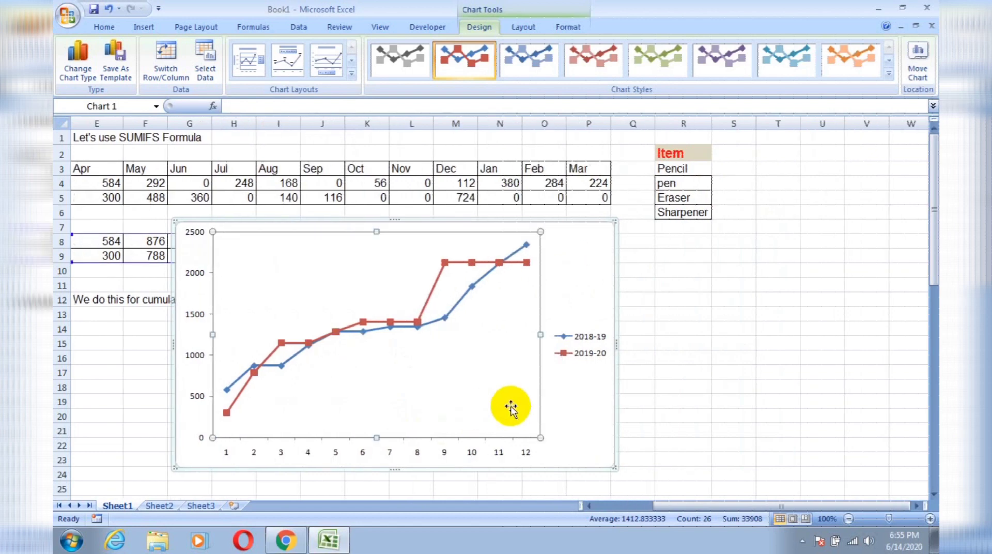
pyautogui.rightClick(594, 404)
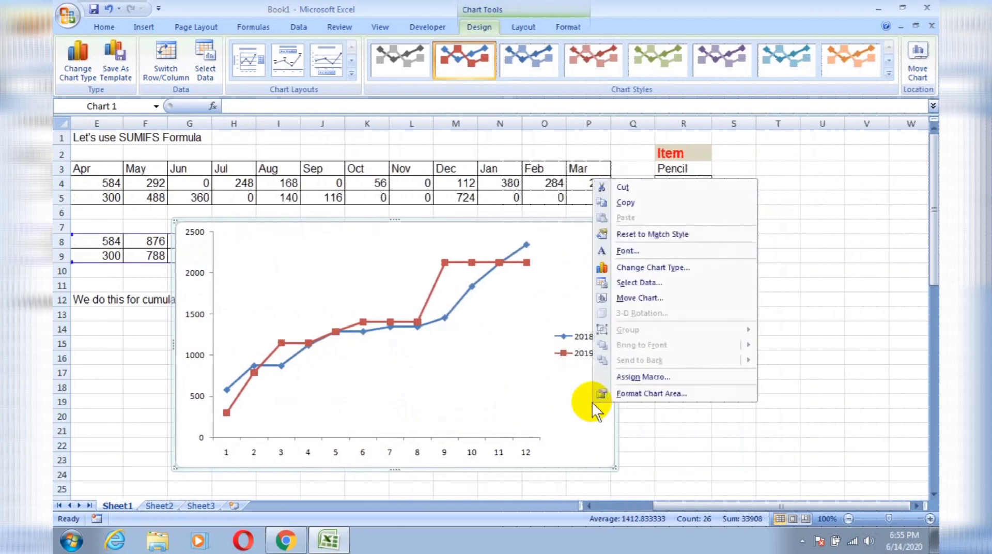
pyautogui.click(661, 286)
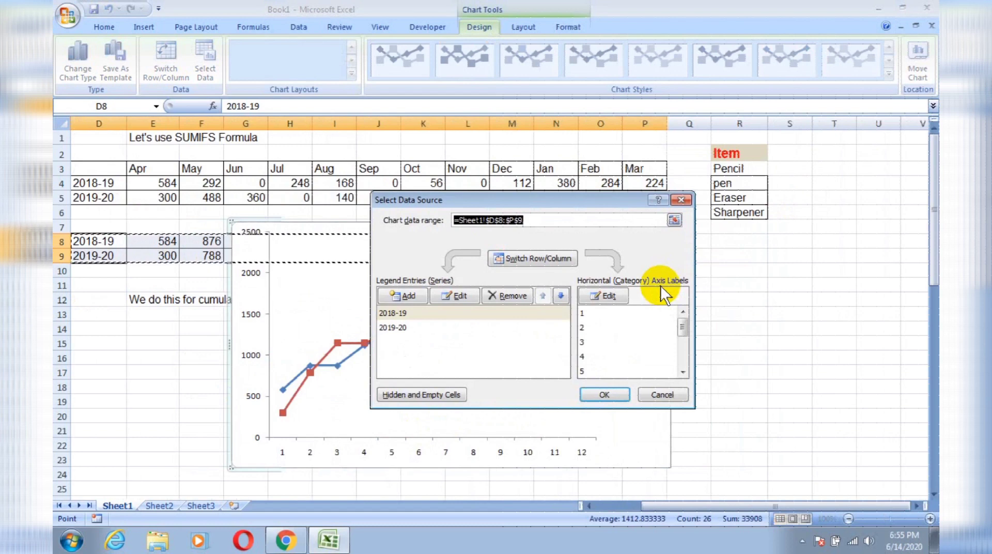
pyautogui.click(610, 298)
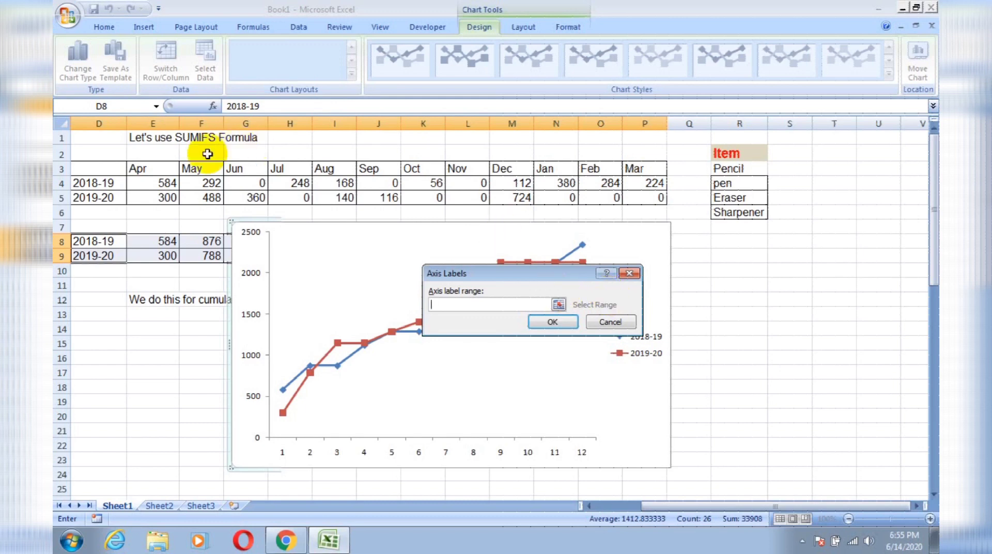
pyautogui.click(165, 167)
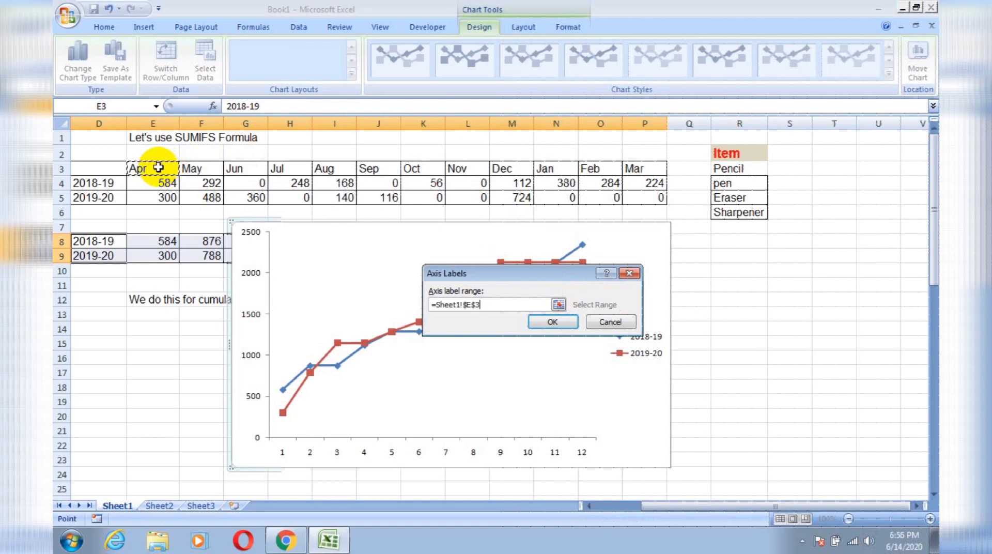
pyautogui.moveTo(158, 167); pyautogui.dragTo(645, 169)
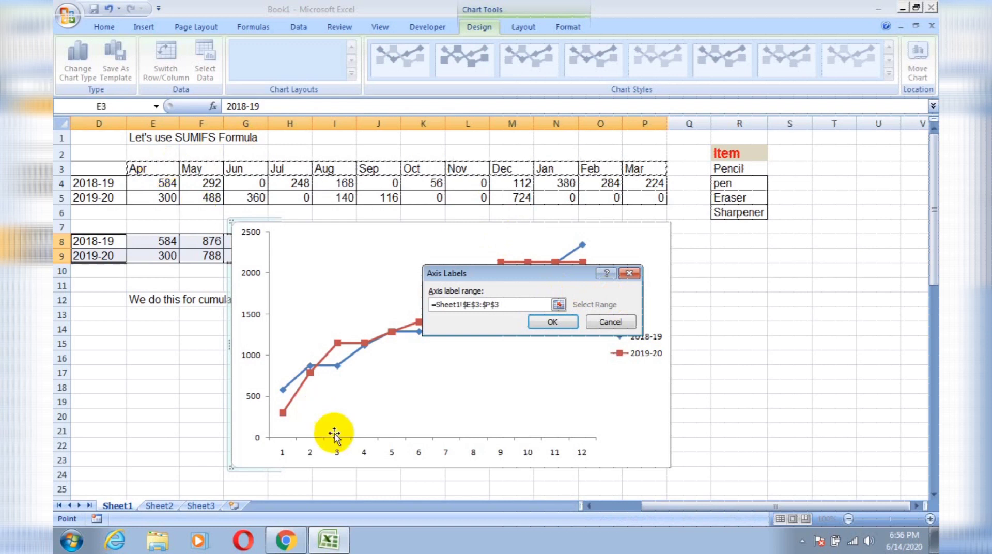
pyautogui.click(553, 322)
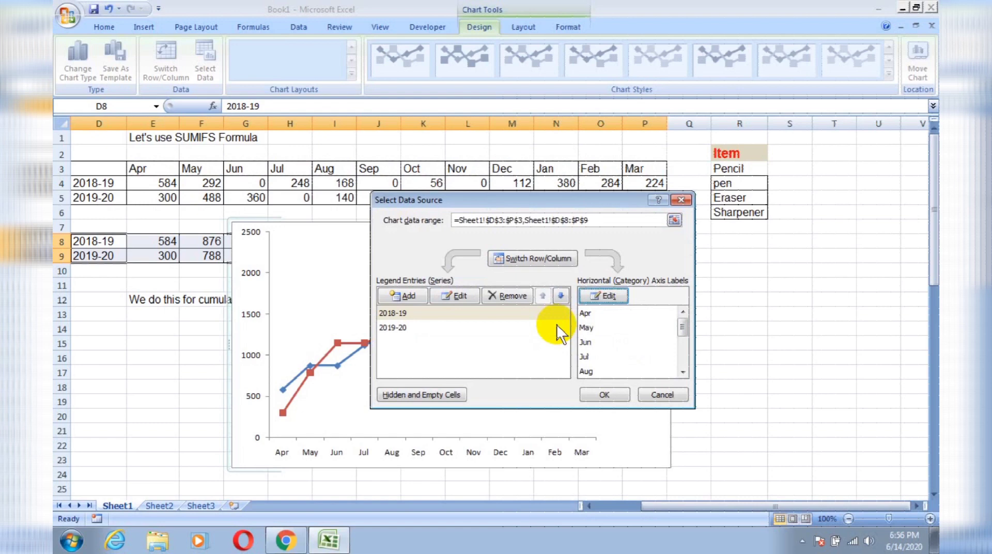
pyautogui.click(426, 312)
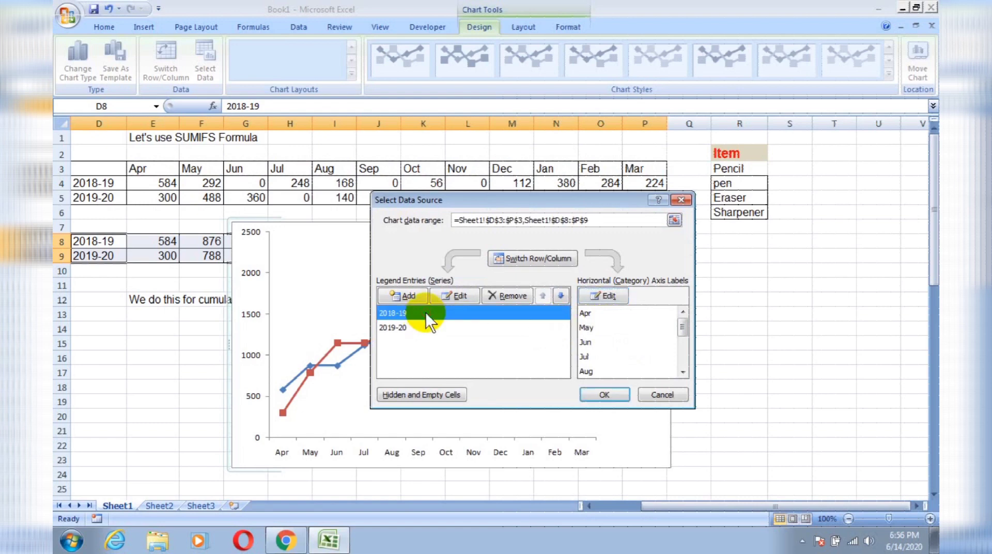
pyautogui.click(405, 323)
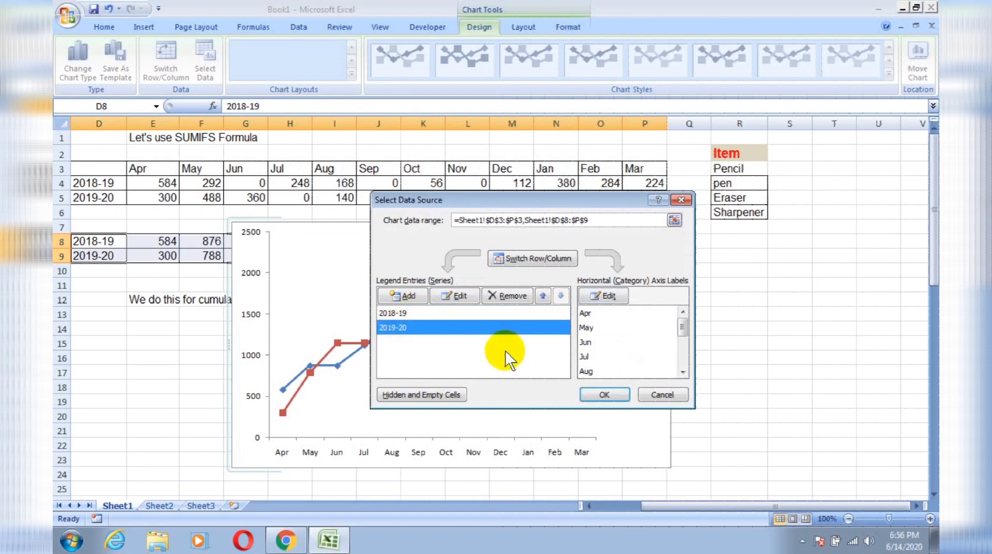
pyautogui.click(605, 396)
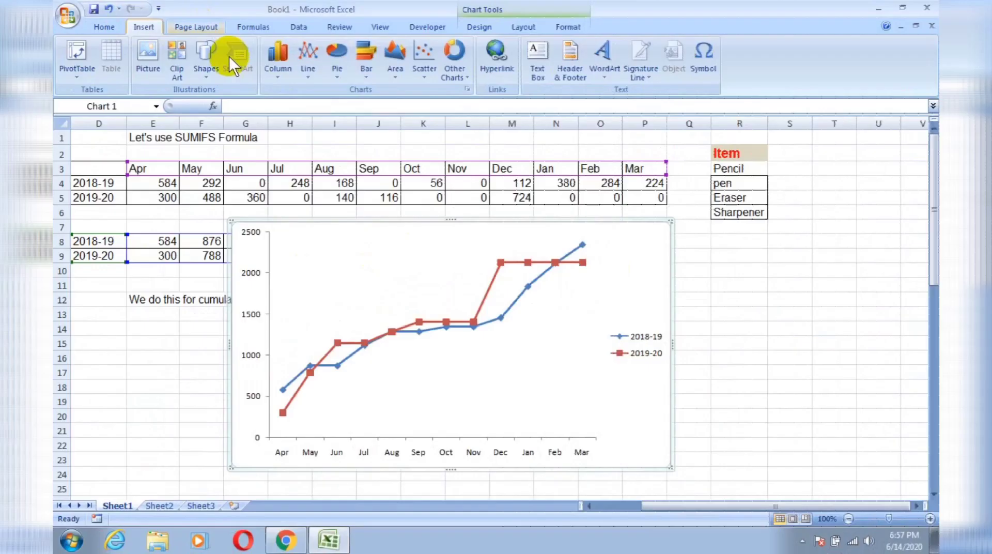
# Draw an oval about 1.87" wide and 0.53" high in the empty area above the chart's lines.
pyautogui.click(209, 61)
pyautogui.click(230, 106)
pyautogui.moveTo(362, 257)
pyautogui.mouseDown()
pyautogui.moveTo(435, 263)
pyautogui.moveTo(433, 280)
pyautogui.mouseUp()
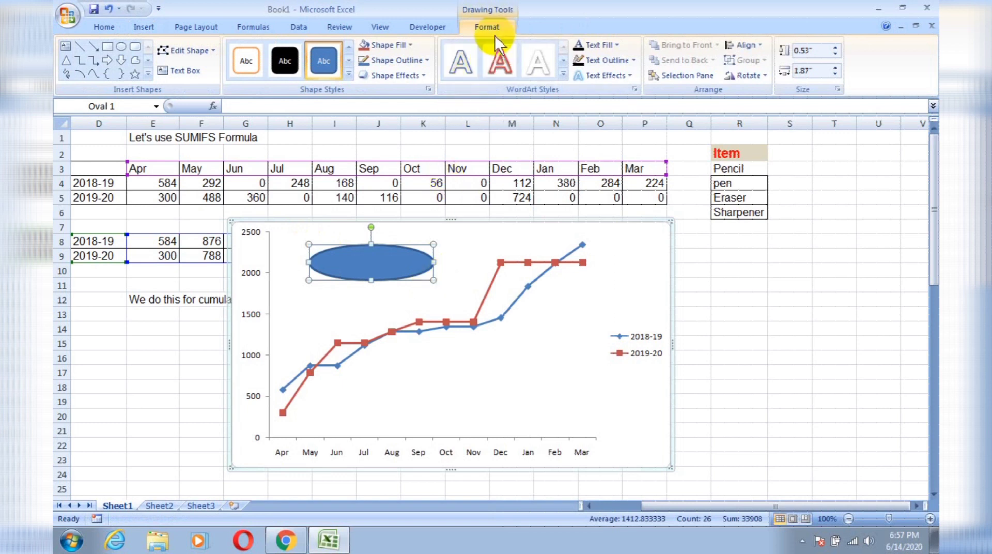
# Link the oval's text to the chosen item cell with the formula =Sheet1!$B$3.
pyautogui.click(374, 109)
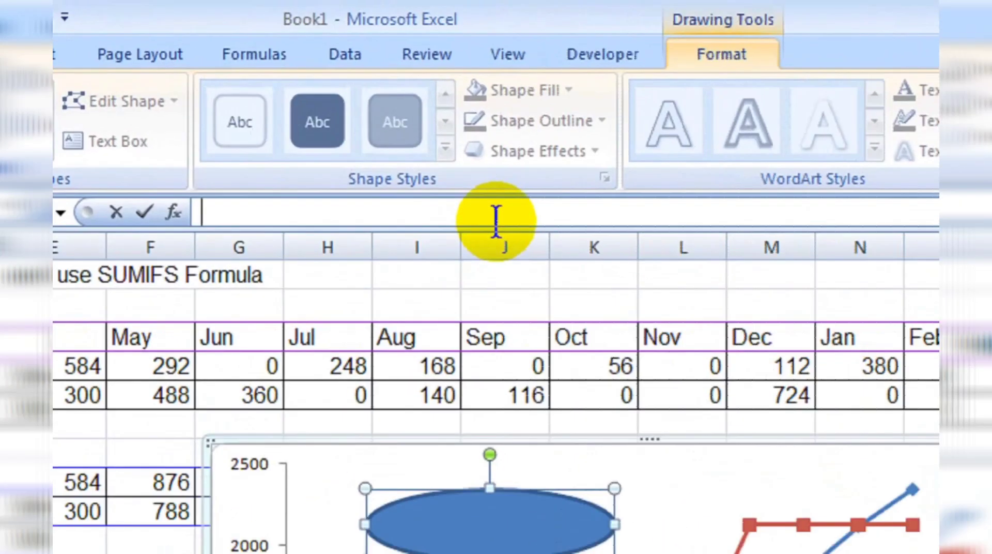
pyautogui.write('=')
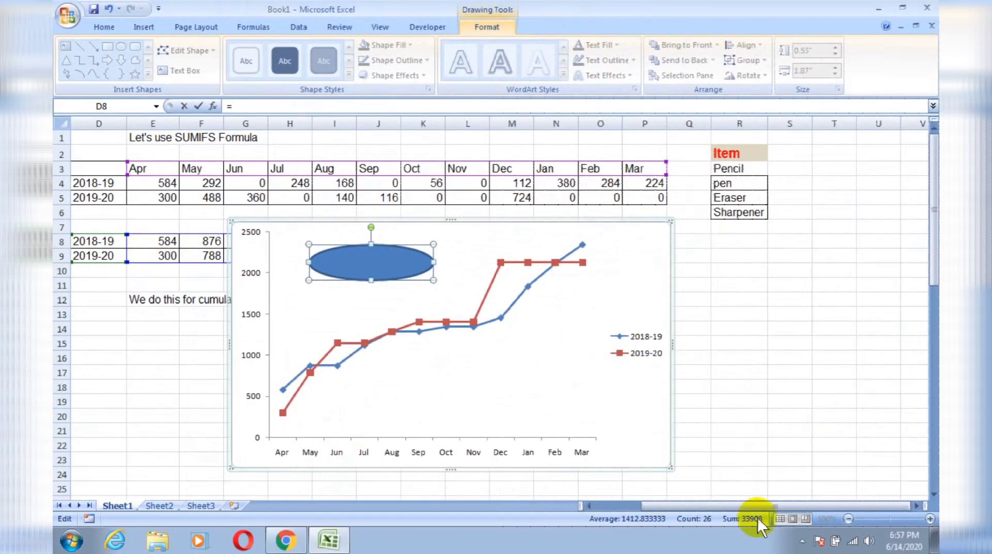
pyautogui.moveTo(744, 508); pyautogui.dragTo(637, 519)
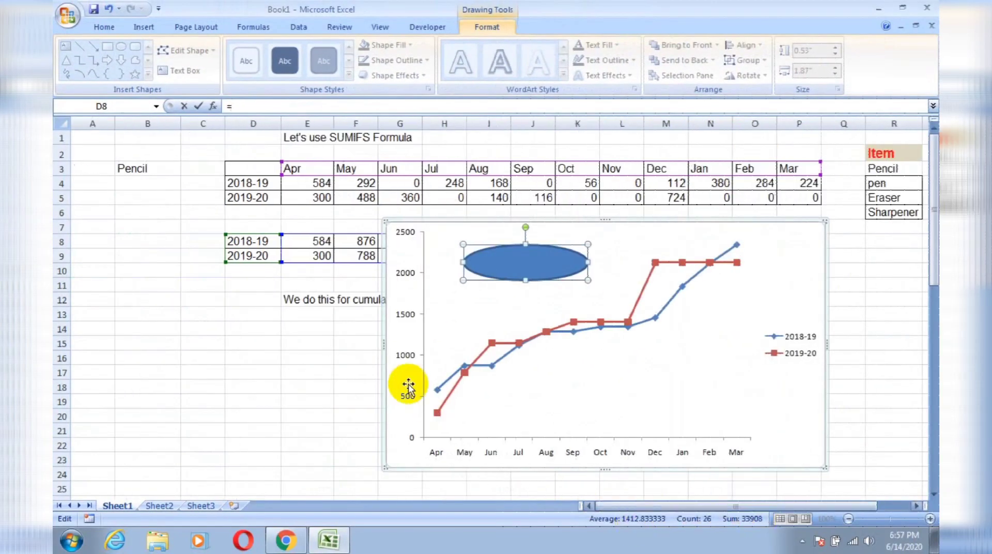
pyautogui.click(148, 166)
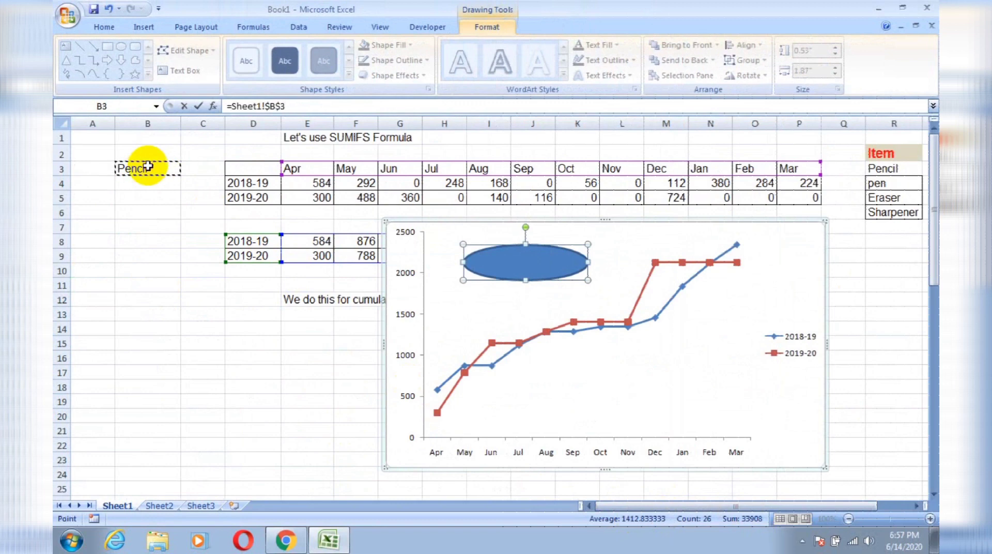
pyautogui.press('Return')
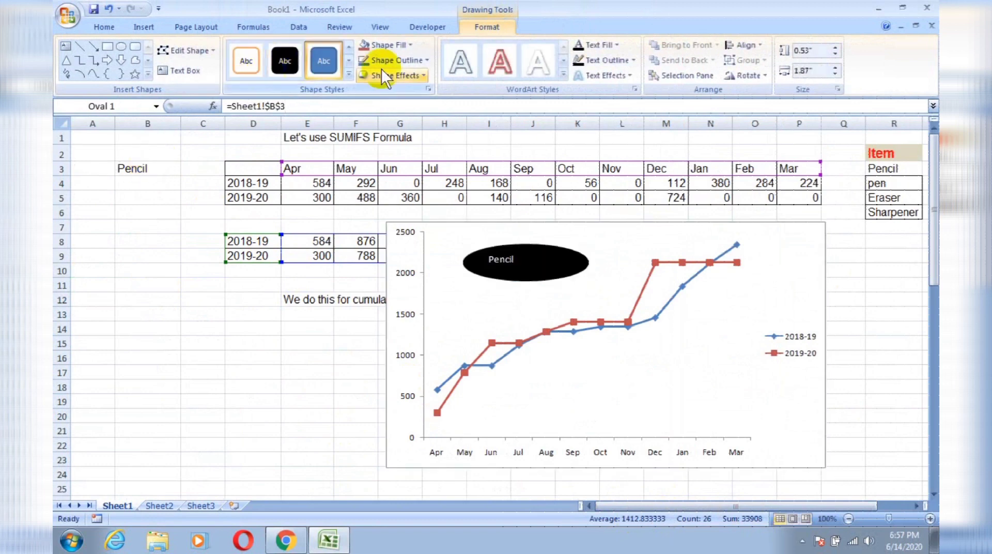
# Give the oval a light blue theme-colour outline and a standard red fill.
pyautogui.click(410, 60)
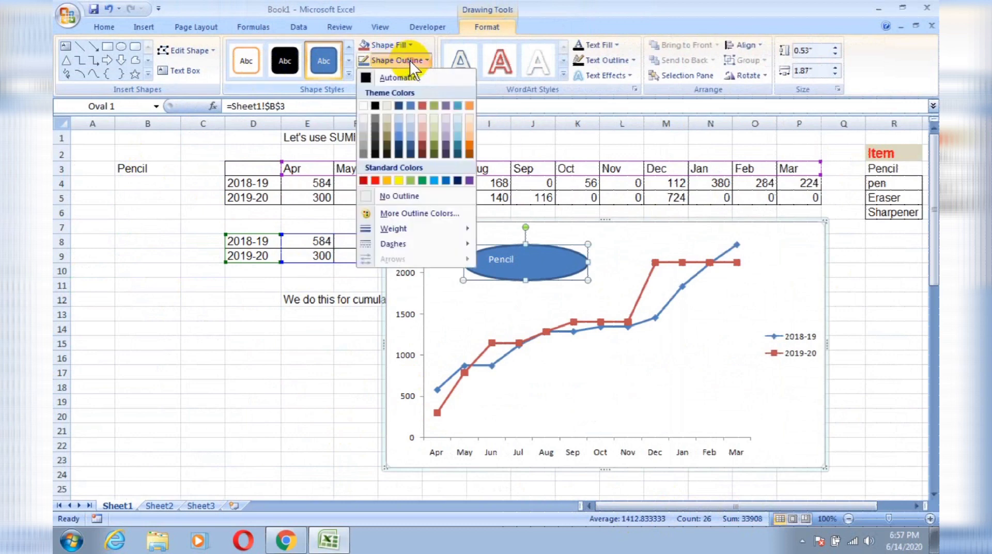
pyautogui.click(401, 124)
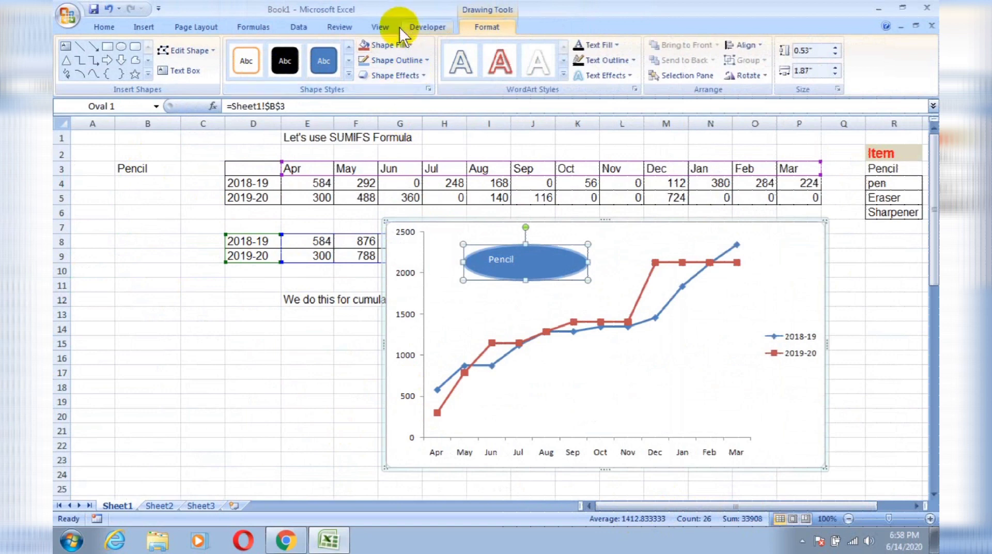
pyautogui.click(388, 45)
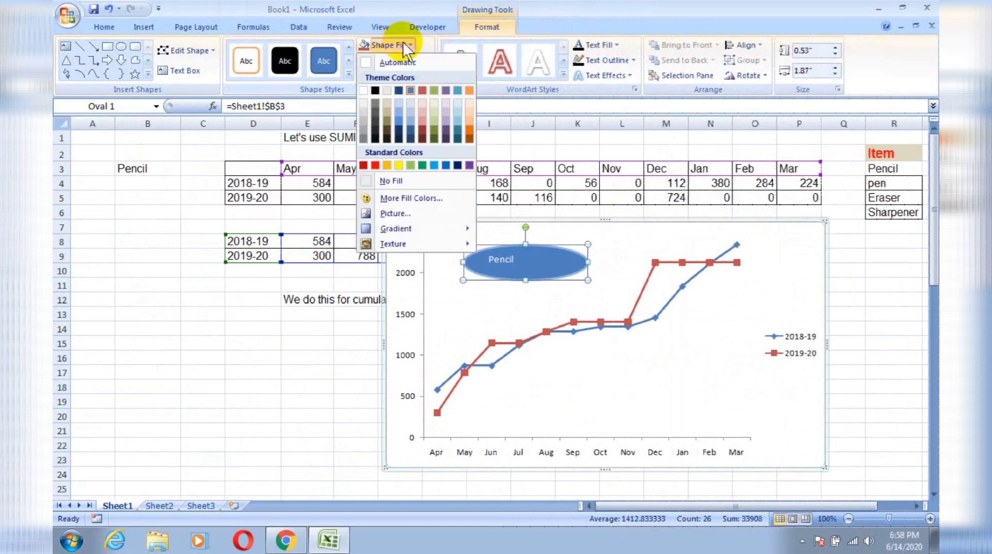
pyautogui.click(376, 166)
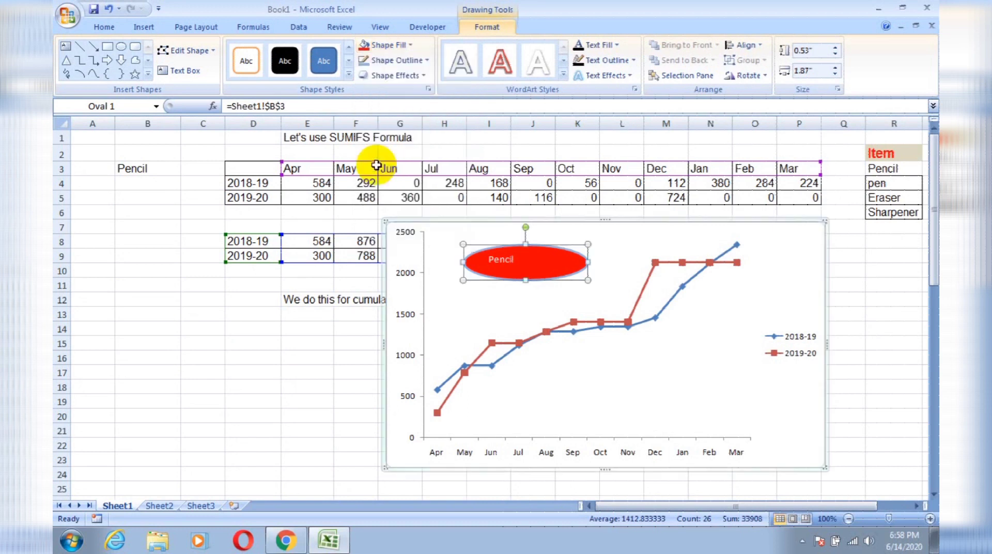
pyautogui.click(334, 57)
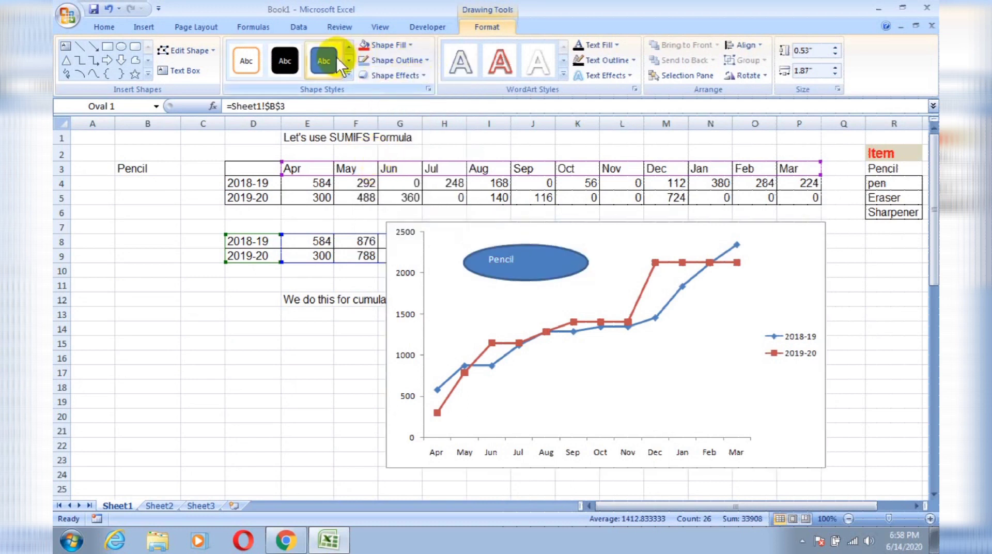
pyautogui.click(98, 27)
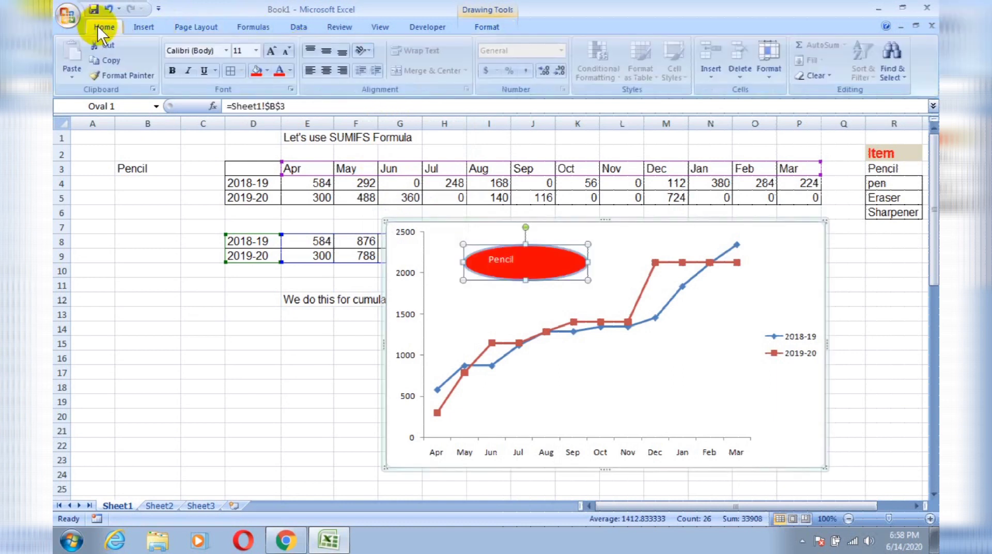
# Format the oval's text as bold, size 20, centred horizontally and middle-aligned vertically.
pyautogui.click(273, 50)
pyautogui.click(273, 50)
pyautogui.click(273, 50)
pyautogui.click(273, 50)
pyautogui.click(273, 50)
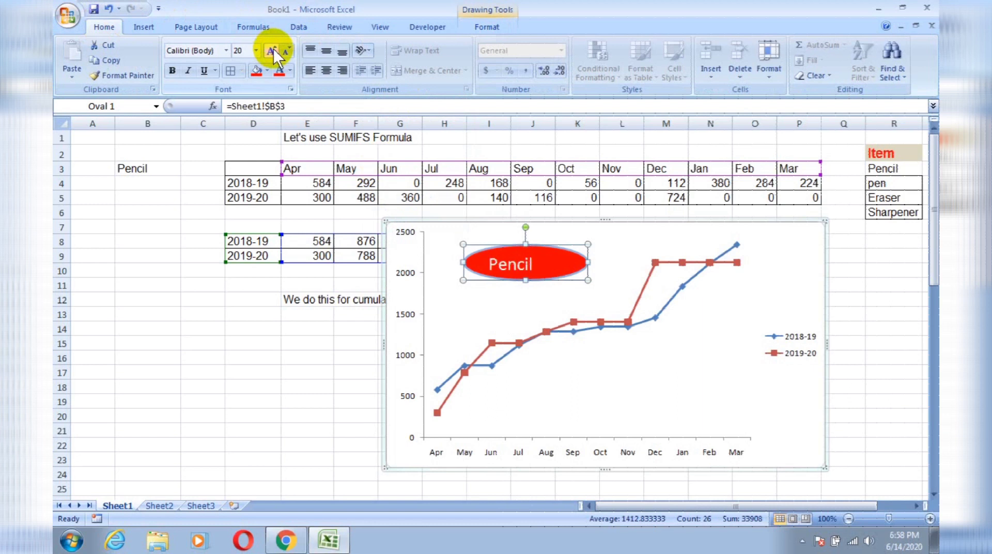
pyautogui.click(328, 71)
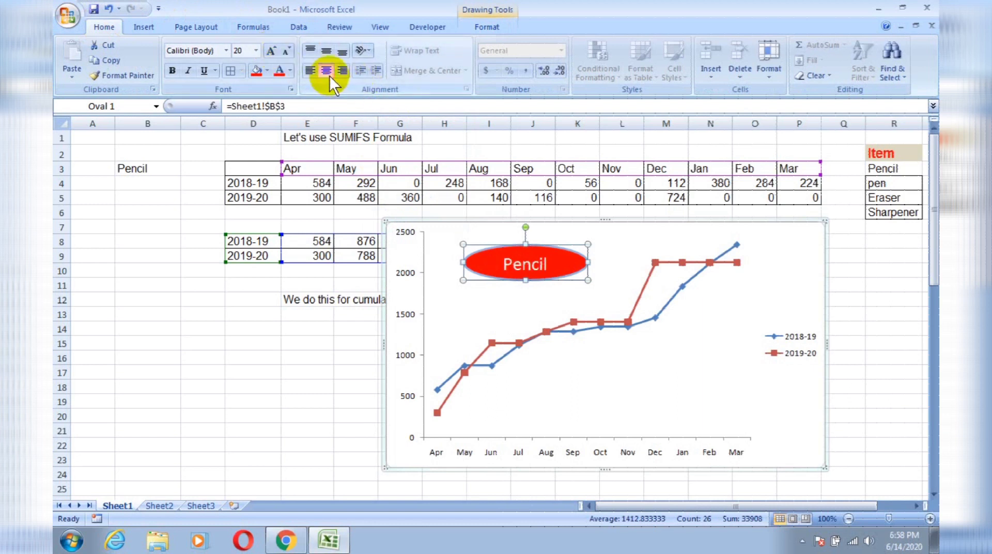
pyautogui.click(326, 50)
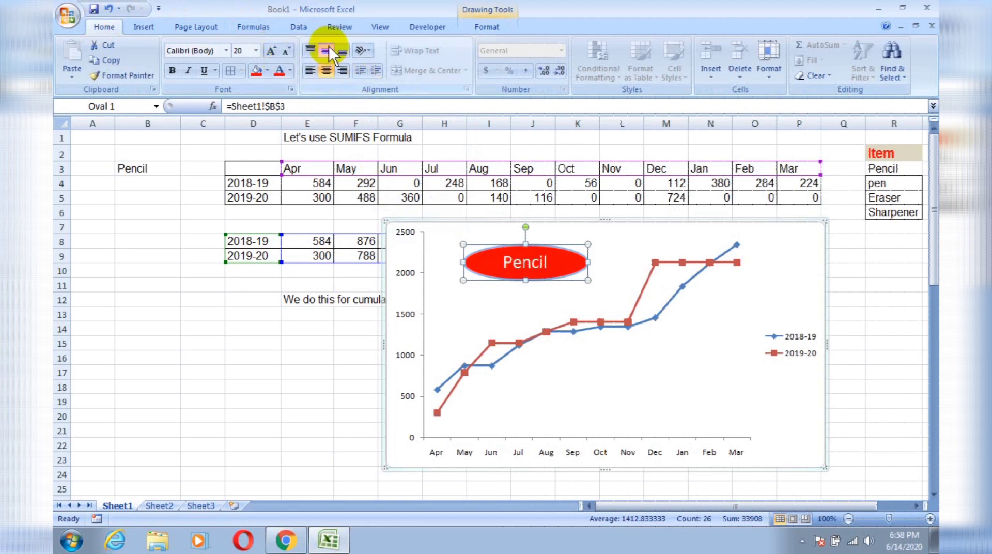
pyautogui.click(171, 71)
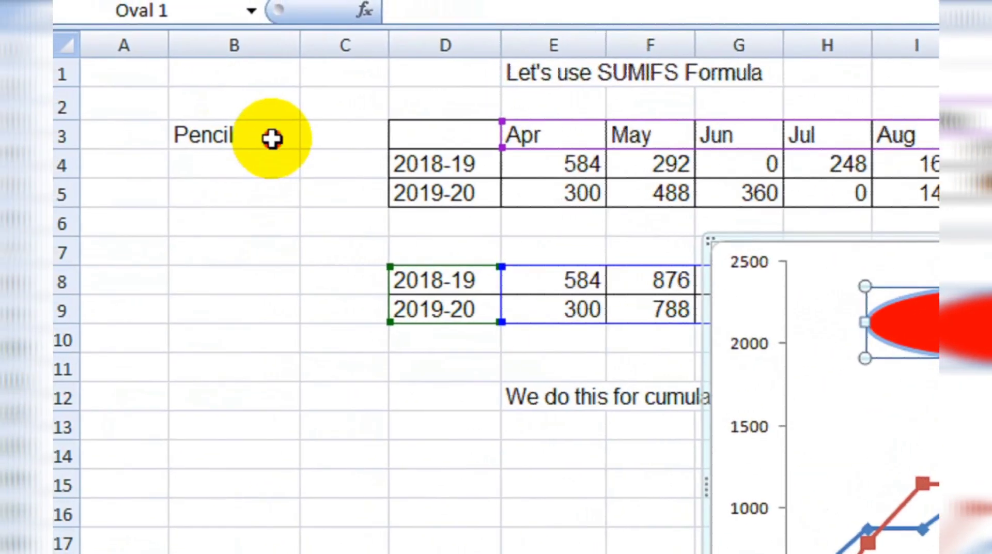
# Test the linked chart and oval label by choosing pen and Eraser in turn as the item in B3.
pyautogui.click(258, 140)
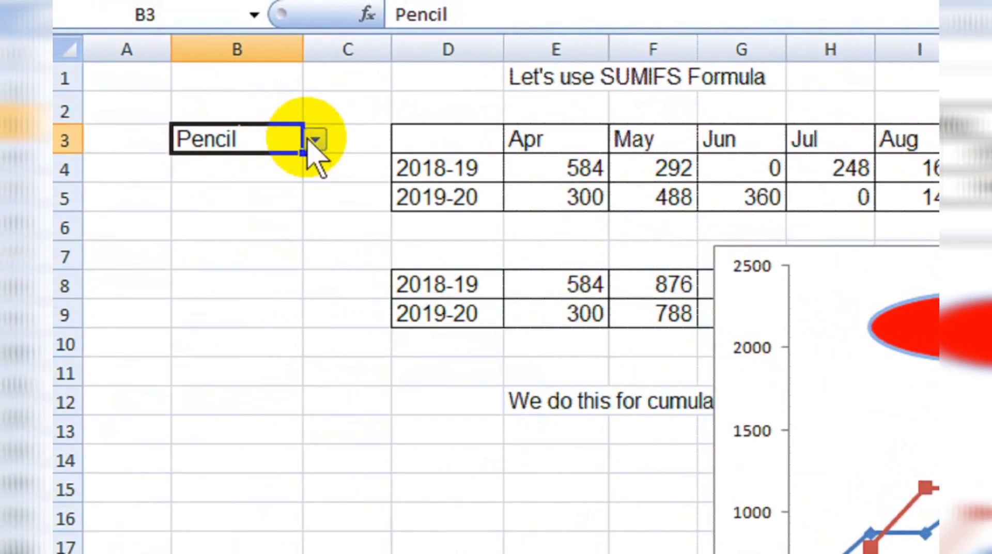
pyautogui.click(291, 132)
pyautogui.click(297, 187)
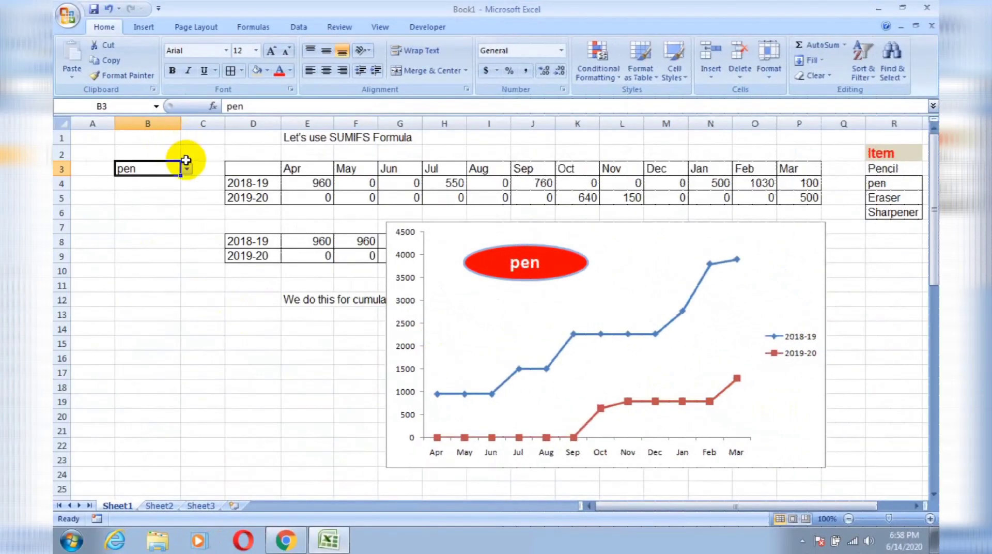
pyautogui.click(187, 169)
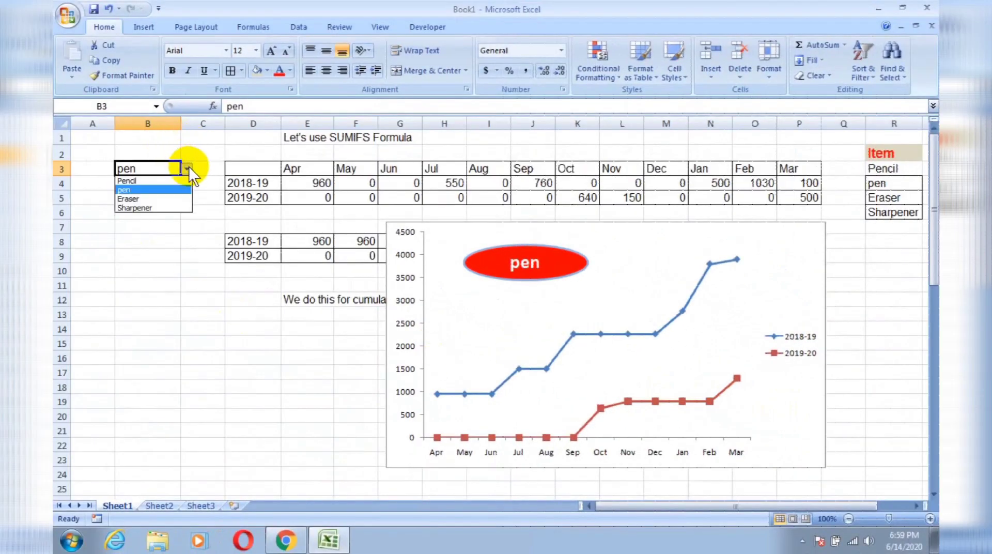
pyautogui.click(187, 197)
# Resize the chart to span from about column E to the start of column P and from row 3 down to row 23.
pyautogui.moveTo(479, 295)
pyautogui.mouseDown()
pyautogui.moveTo(464, 278)
pyautogui.moveTo(475, 290)
pyautogui.mouseUp()
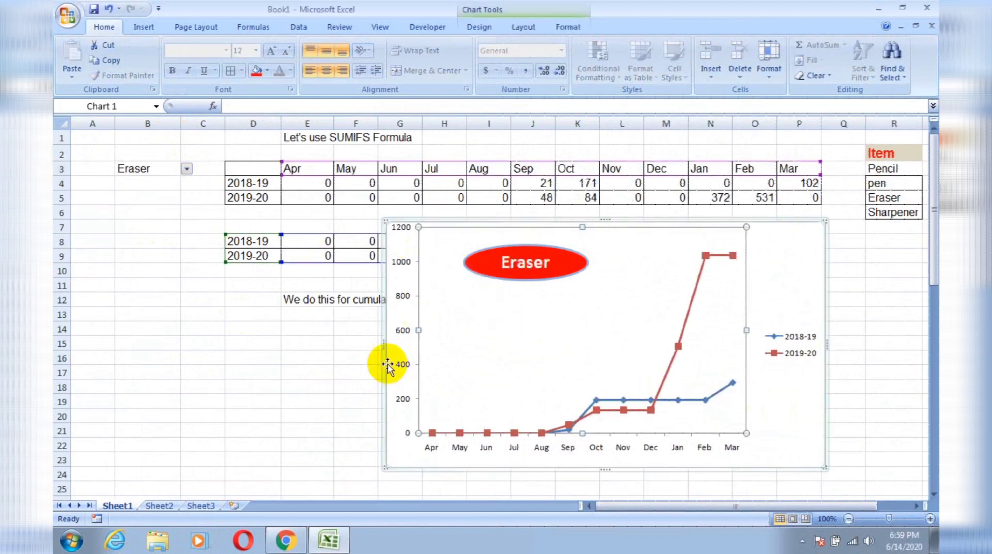
pyautogui.hotkey('ctrl', 'z')
pyautogui.click(384, 355)
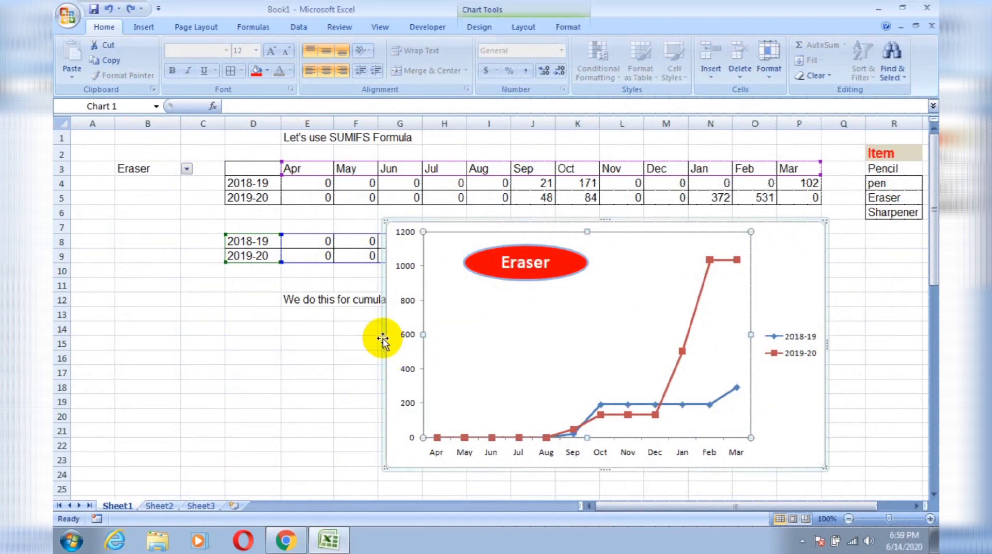
pyautogui.moveTo(297, 349); pyautogui.dragTo(297, 349)
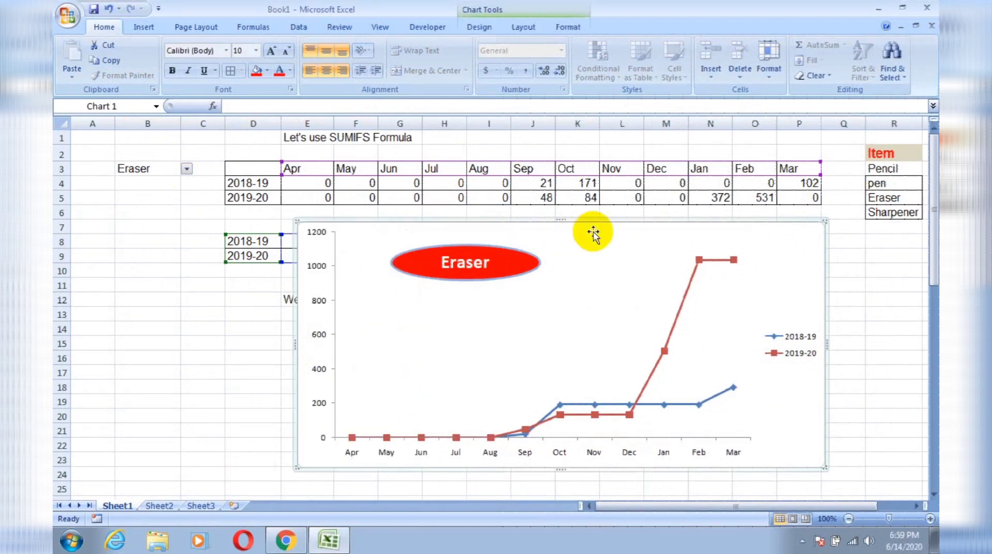
pyautogui.moveTo(561, 180); pyautogui.dragTo(564, 162)
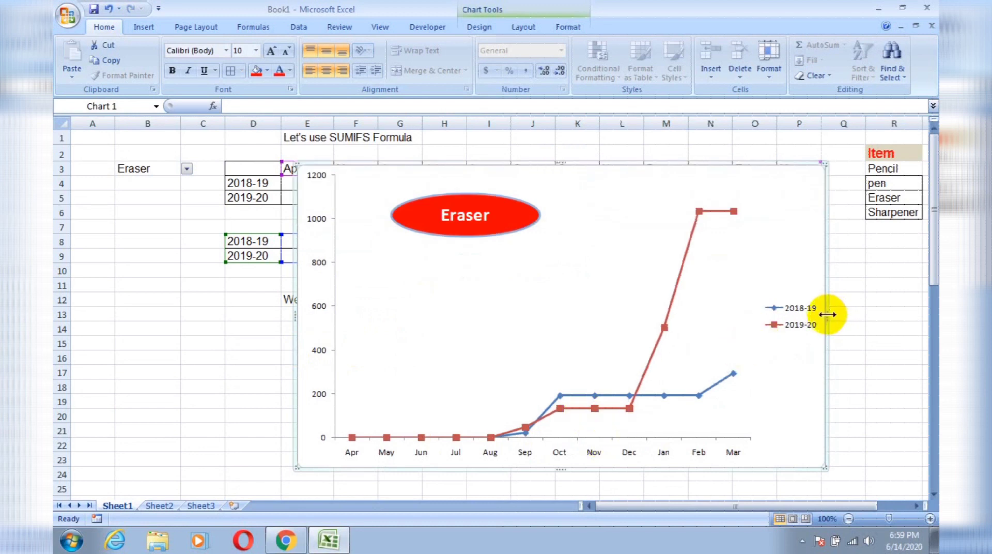
pyautogui.moveTo(825, 314); pyautogui.dragTo(784, 317)
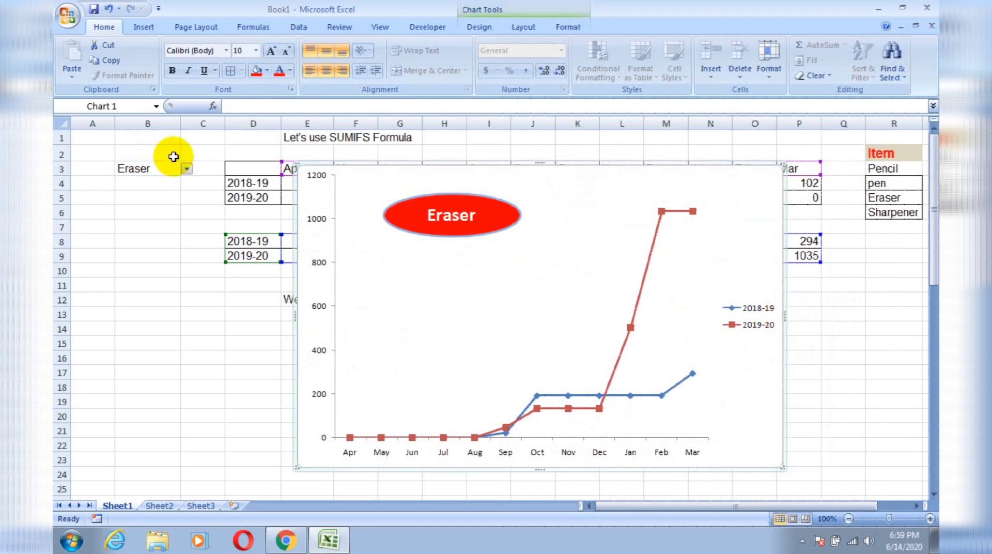
# Change the chosen item in B3 to Sharpener.
pyautogui.click(186, 168)
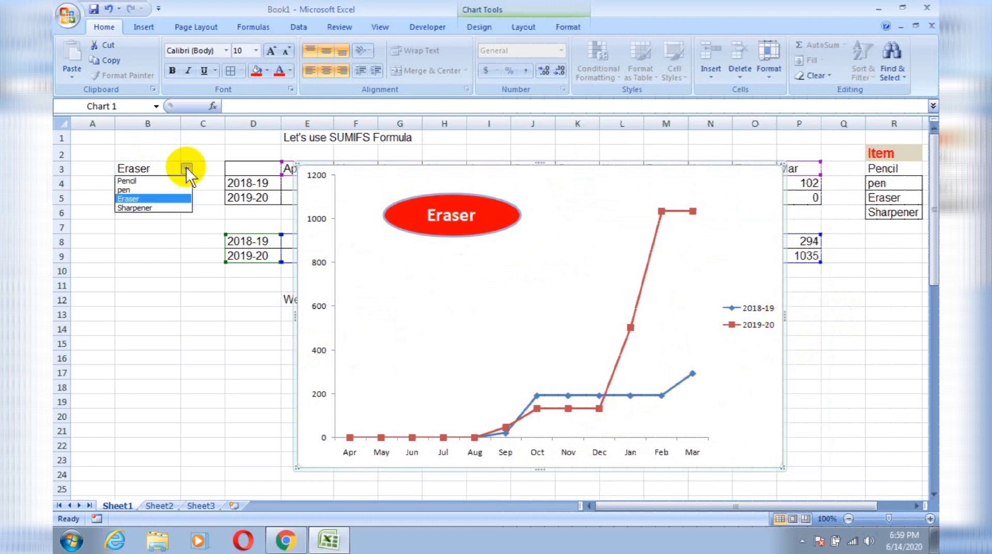
pyautogui.click(178, 206)
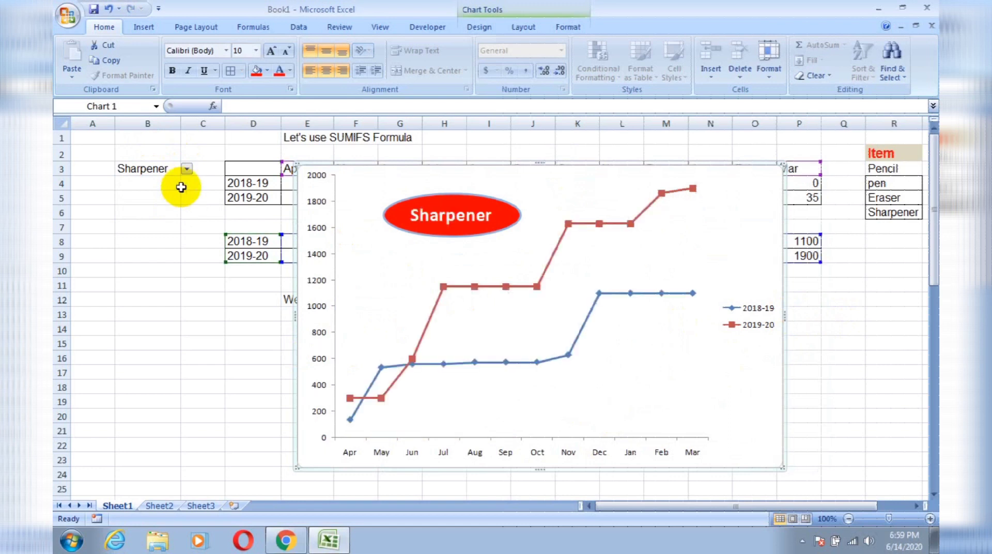